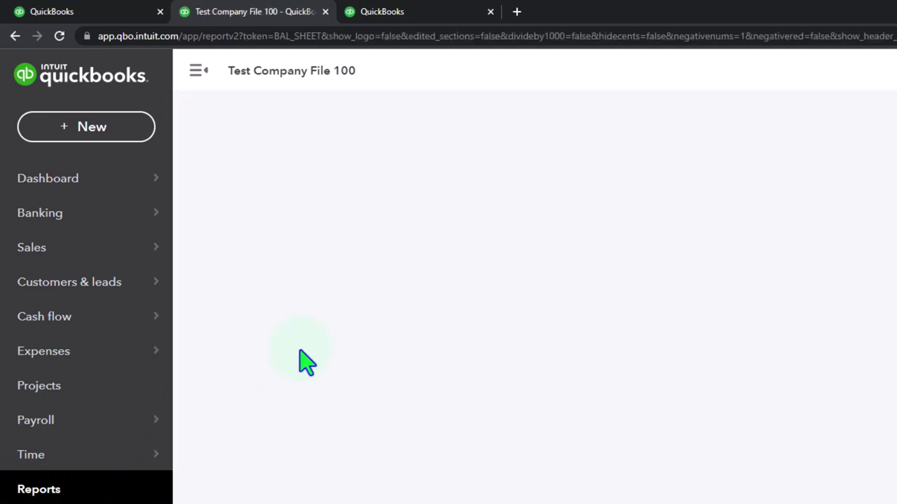
Step: Open the Profit and Loss report from Reports with the sidebar collapsed
click(428, 20)
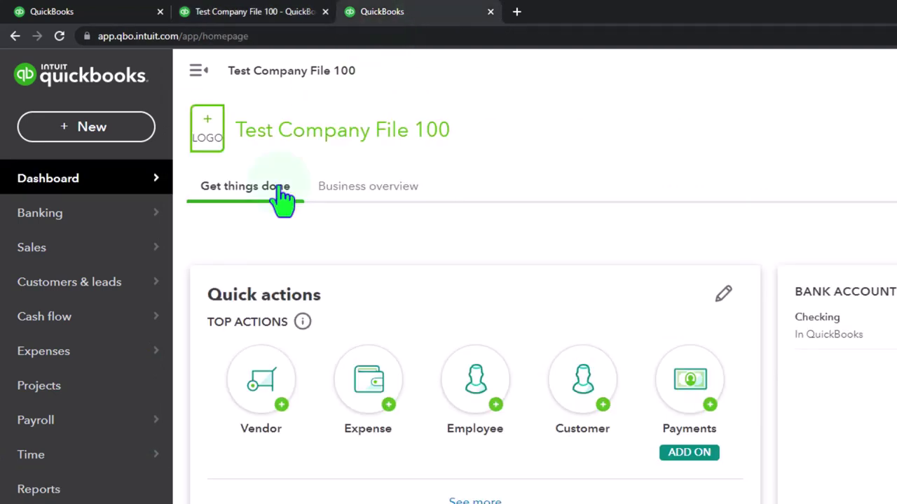
click(28, 491)
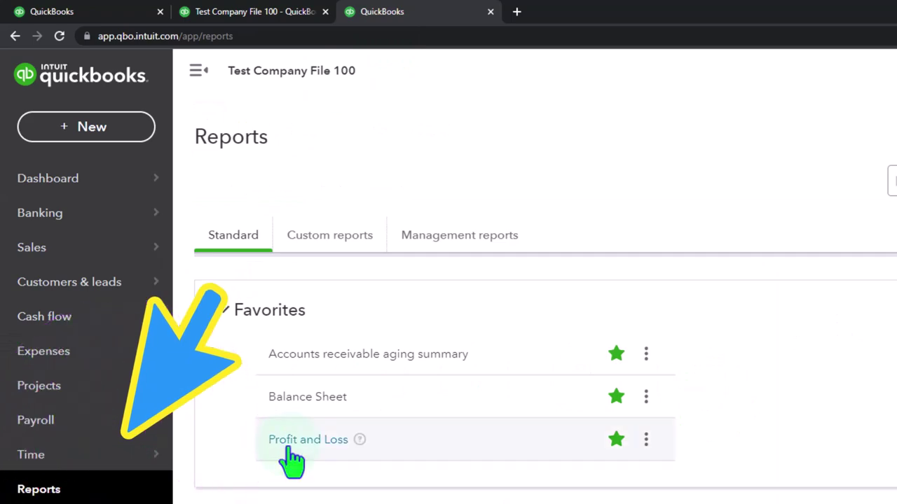
click(292, 441)
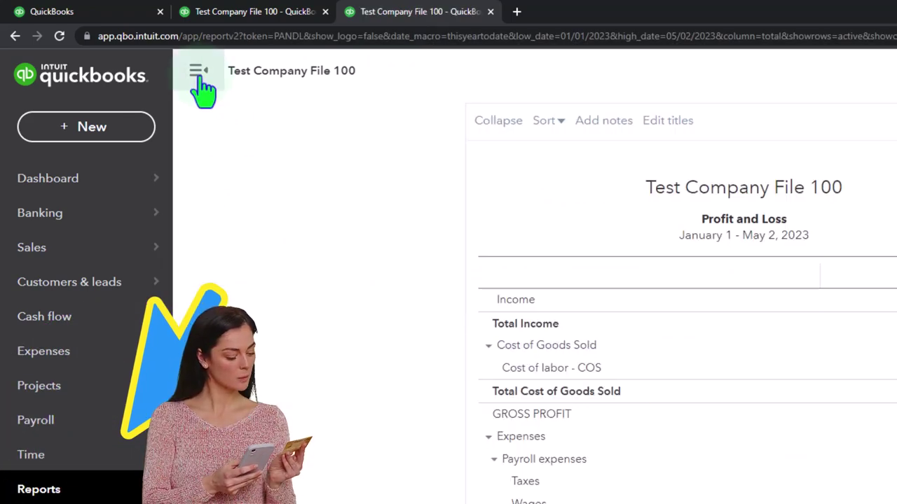
click(201, 88)
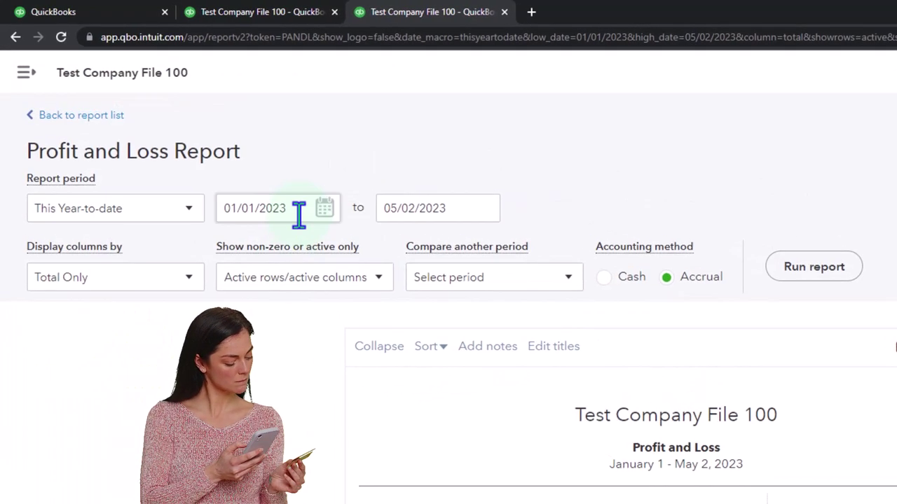
Step: Run the report for 05/01/2023 to 05/31/2023
click(299, 211)
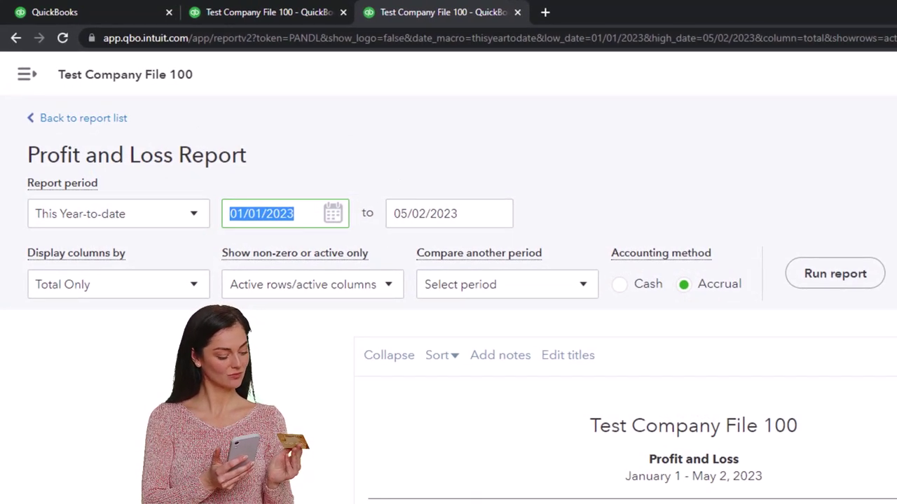
text(050123)
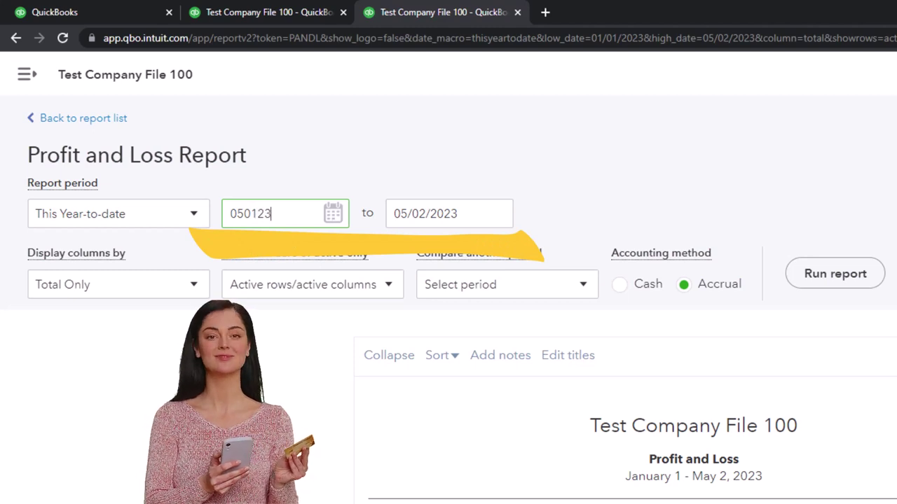
key(Tab)
text(0531)
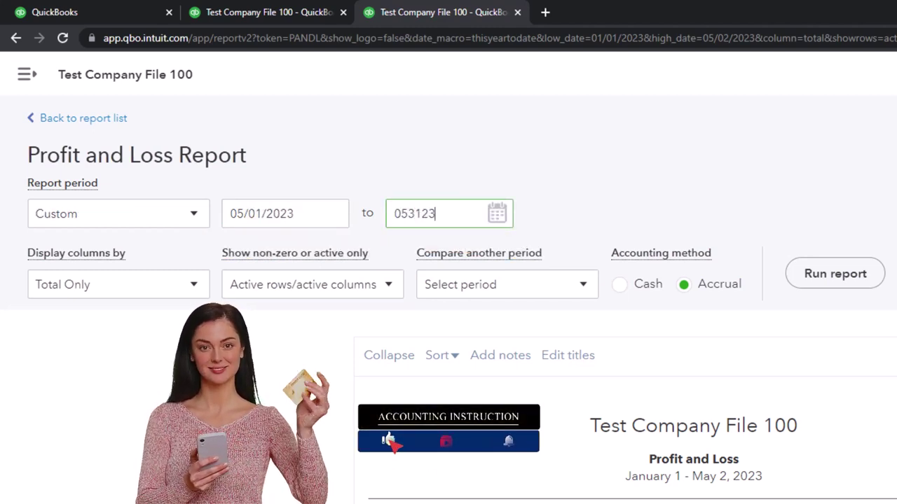
key(Tab)
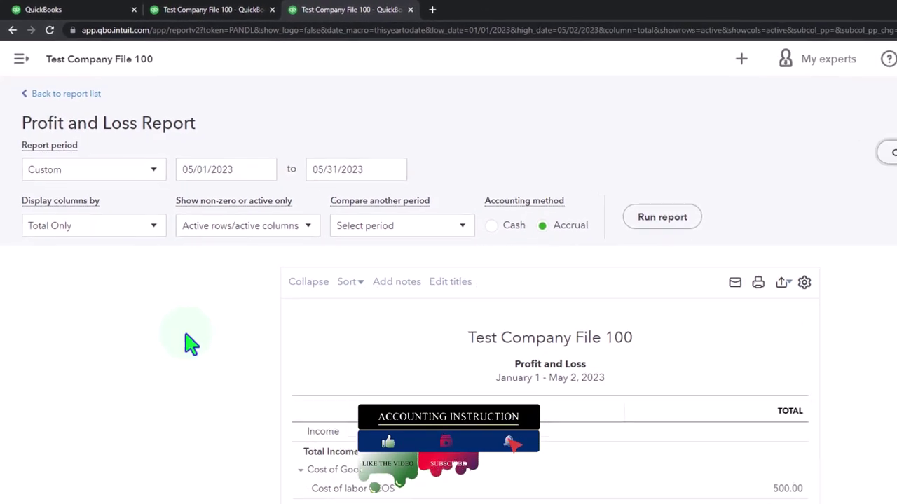
click(665, 219)
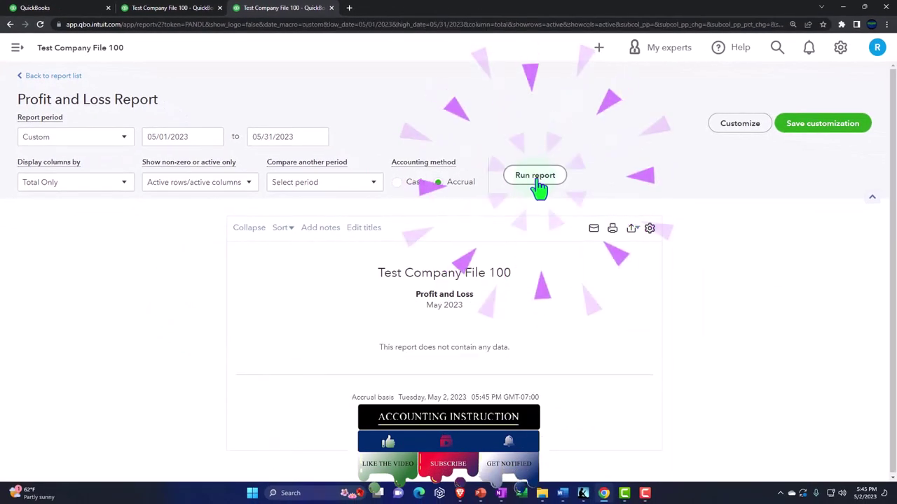
Step: Rerun the Balance Sheet for 05/01/2023 to 05/31/2023, then return to the dashboard tab
click(196, 14)
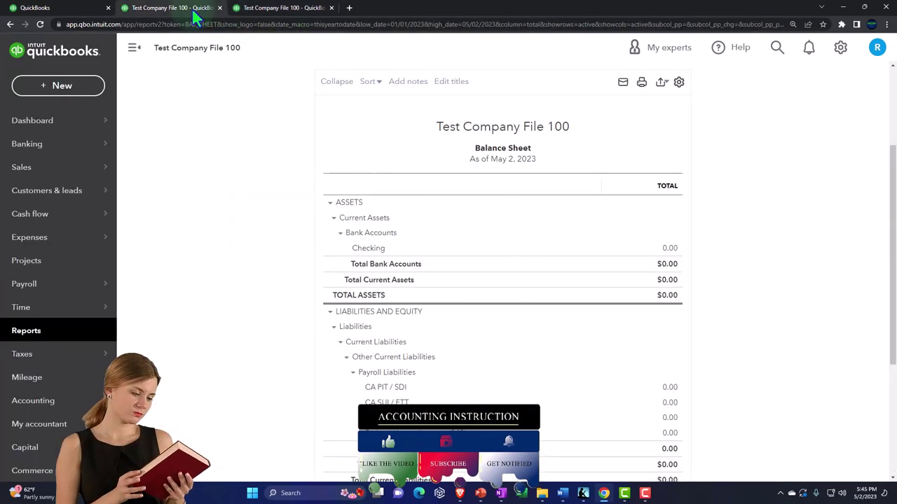
click(135, 51)
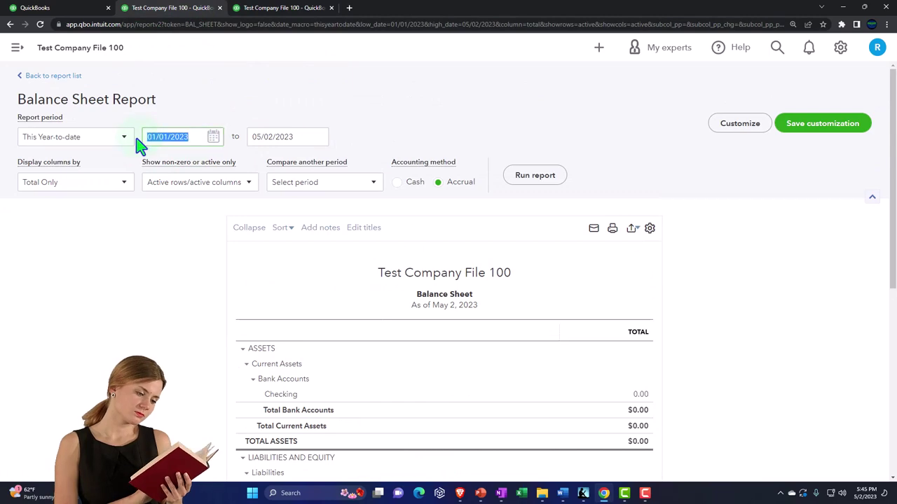
text(0501)
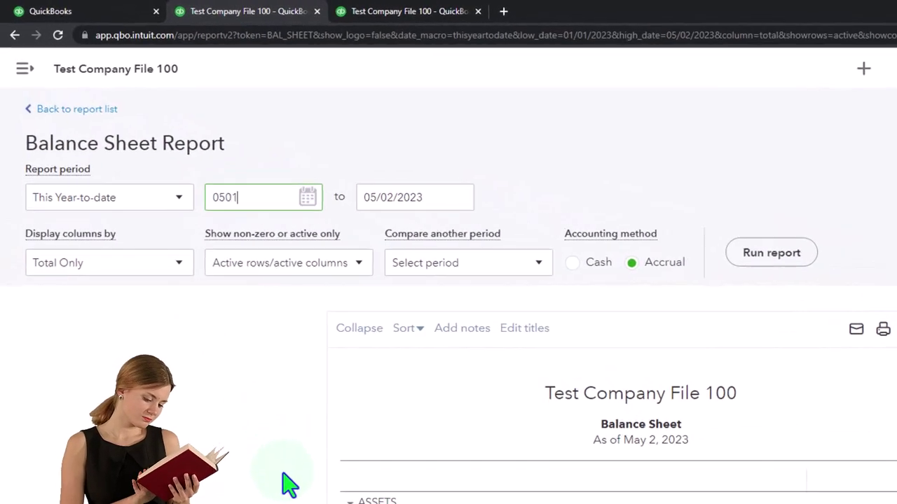
text(23)
text(053)
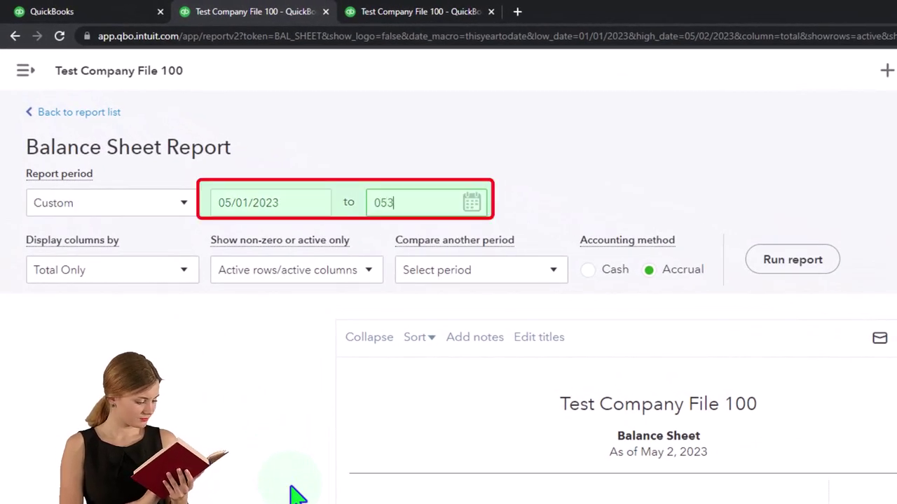
text(123)
key(Tab)
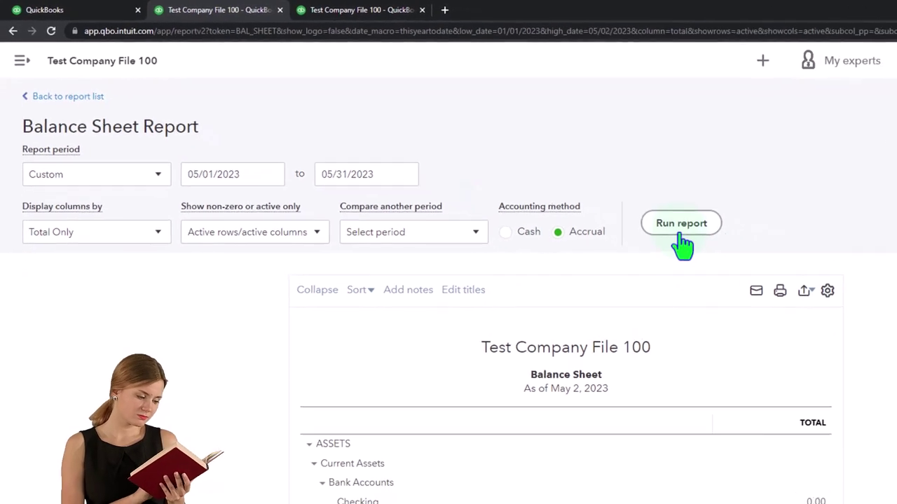
click(588, 196)
scroll(590, 207, down, 2)
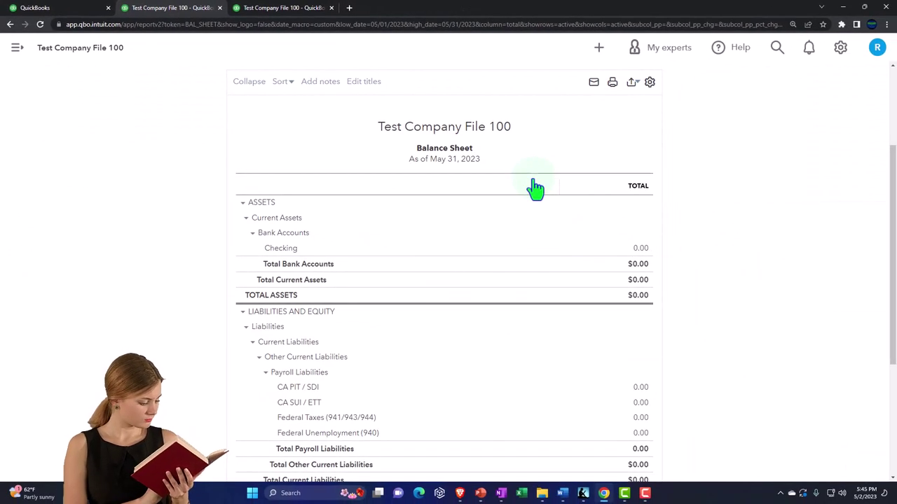
click(82, 11)
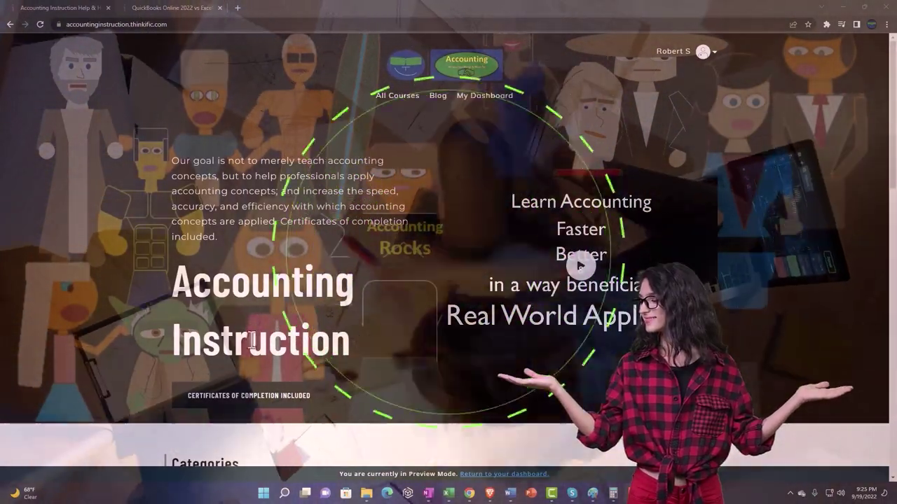
Step: Switch to the QuickBooks Online course and expand the OneNote - Getting Started 2022 lessons
scroll(124, 390, down, 6)
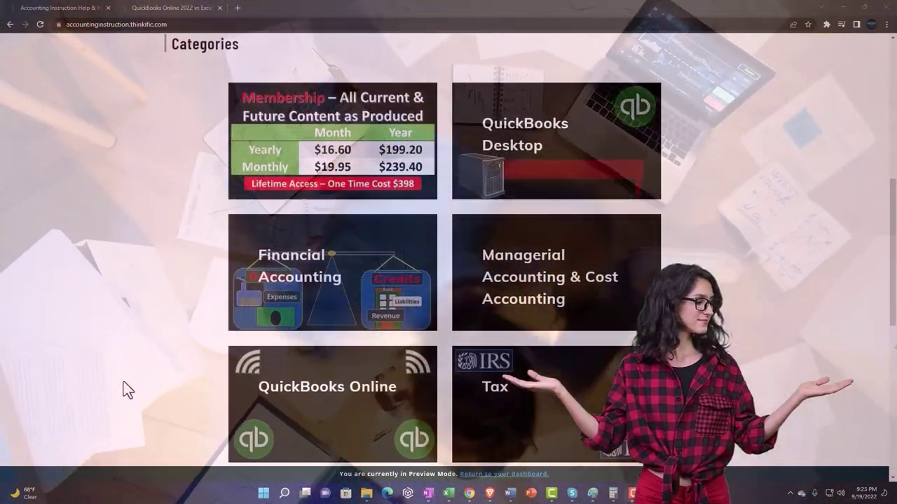
scroll(123, 381, down, 5)
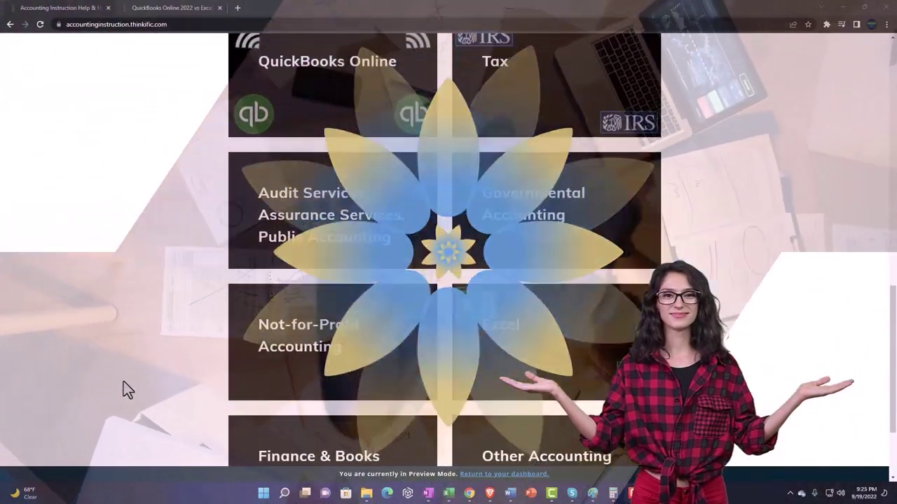
scroll(128, 391, down, 1)
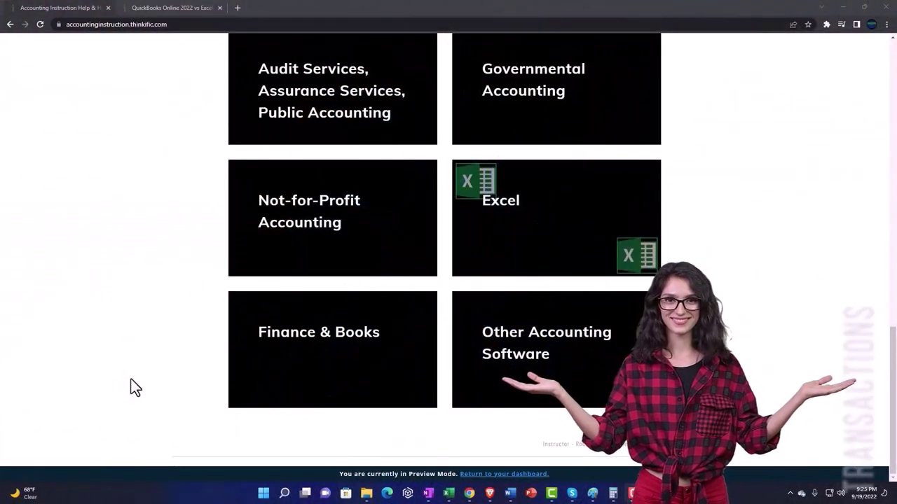
click(160, 9)
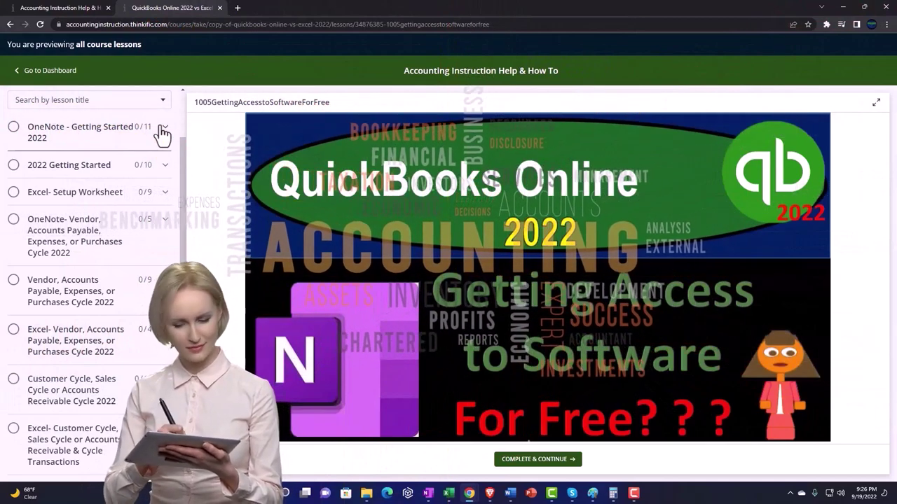
click(162, 131)
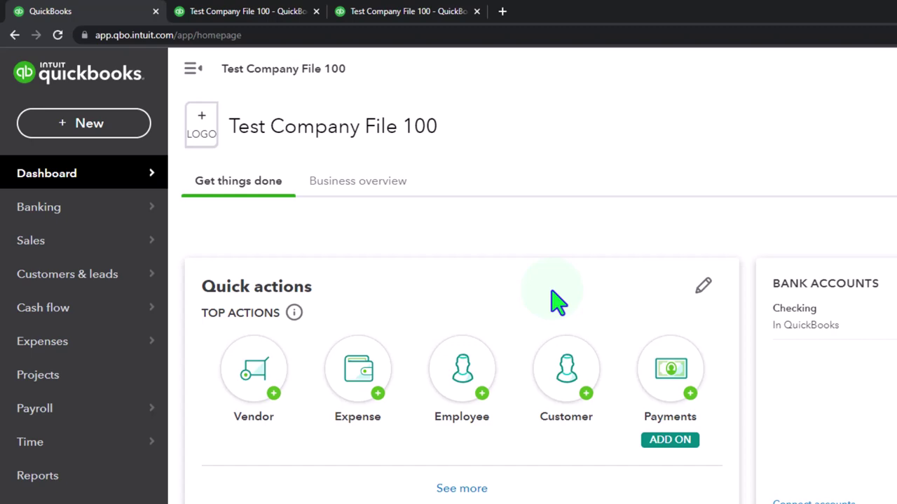
click(423, 15)
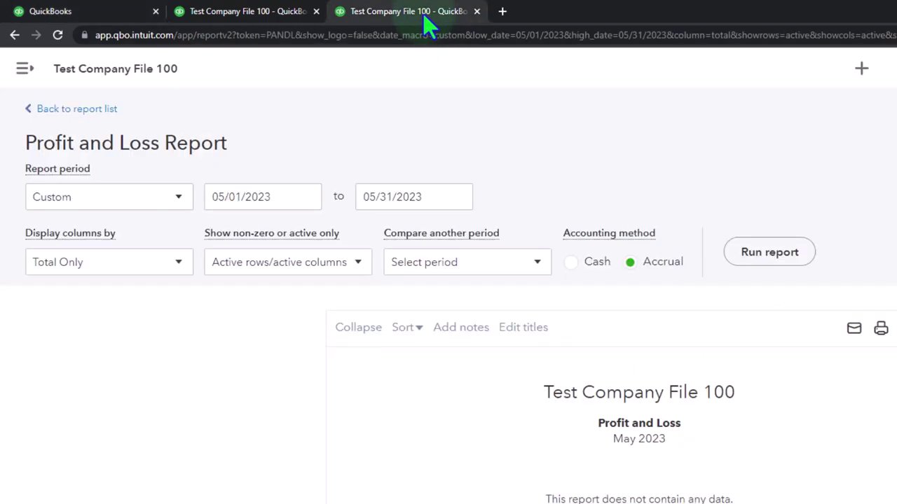
click(171, 253)
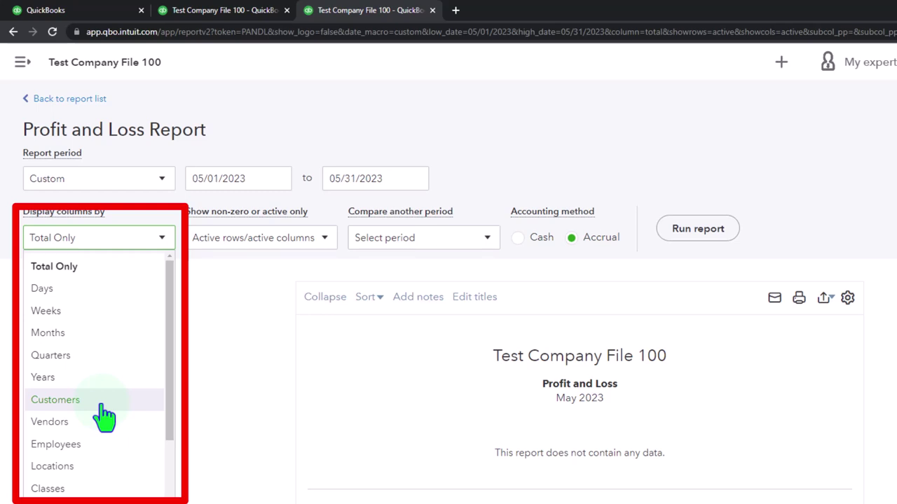
scroll(103, 418, down, 2)
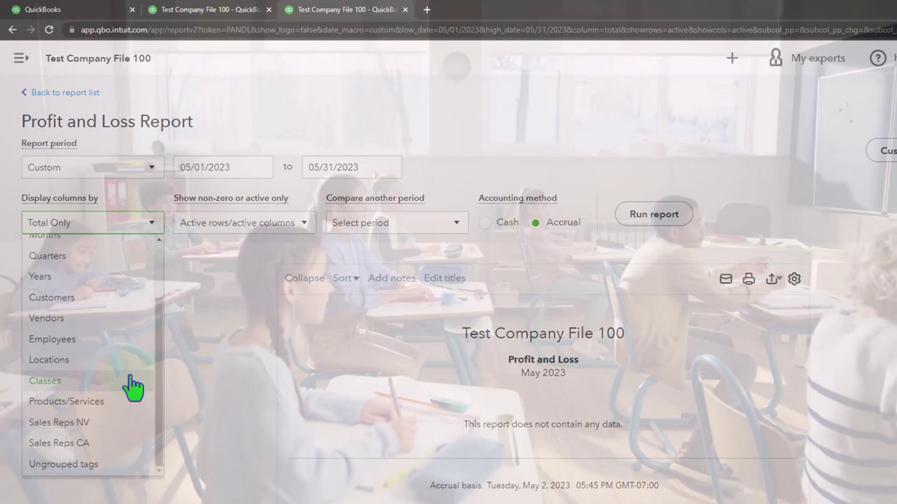
click(219, 377)
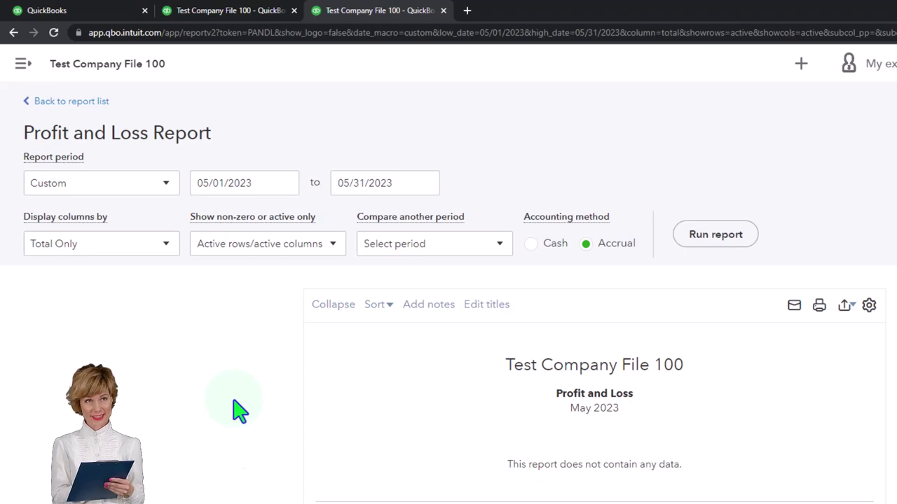
click(102, 11)
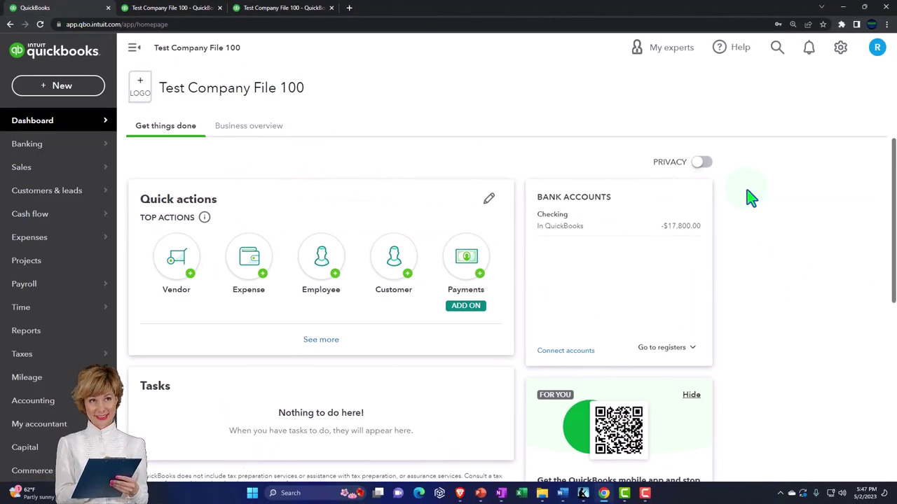
Step: Open Account and settings from the gear menu
click(840, 49)
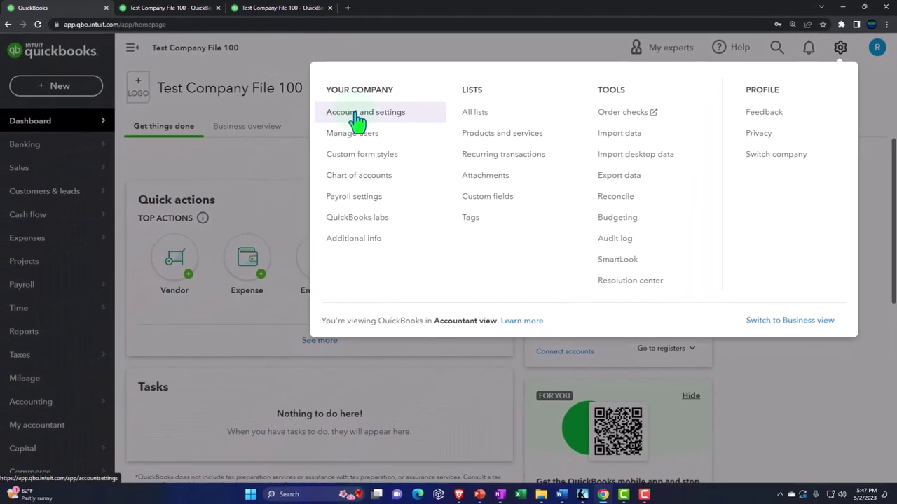
click(358, 120)
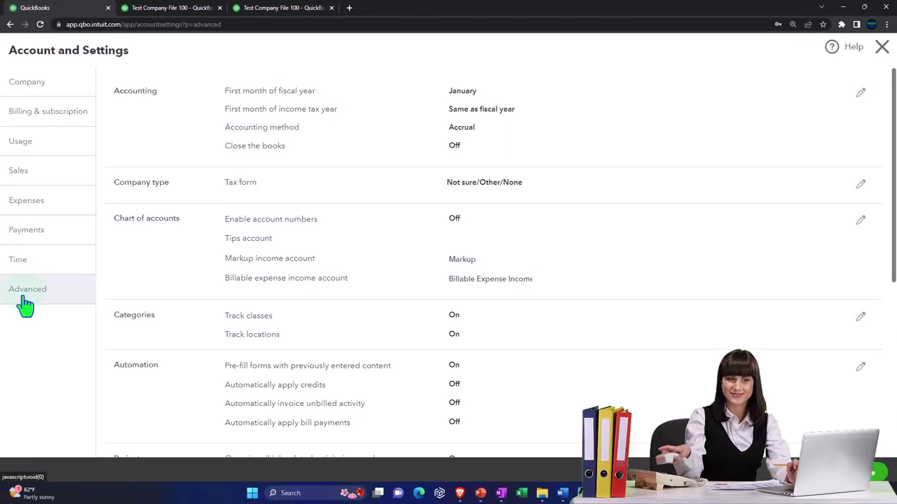
Step: Edit the Categories settings and switch Track locations off, leaving classes on
click(151, 325)
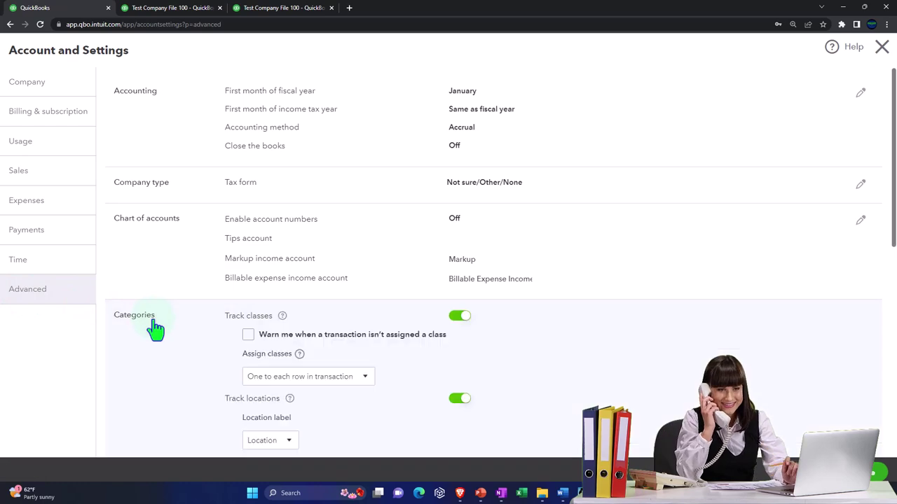
scroll(156, 325, down, 2)
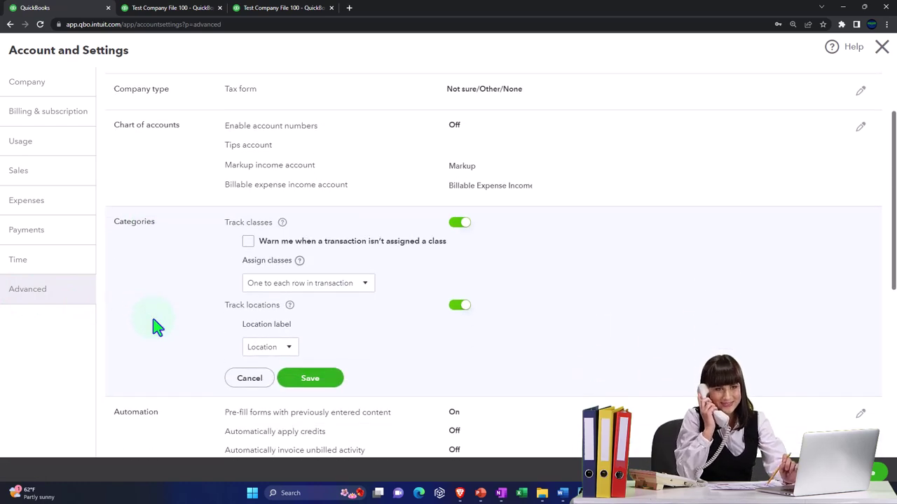
click(456, 306)
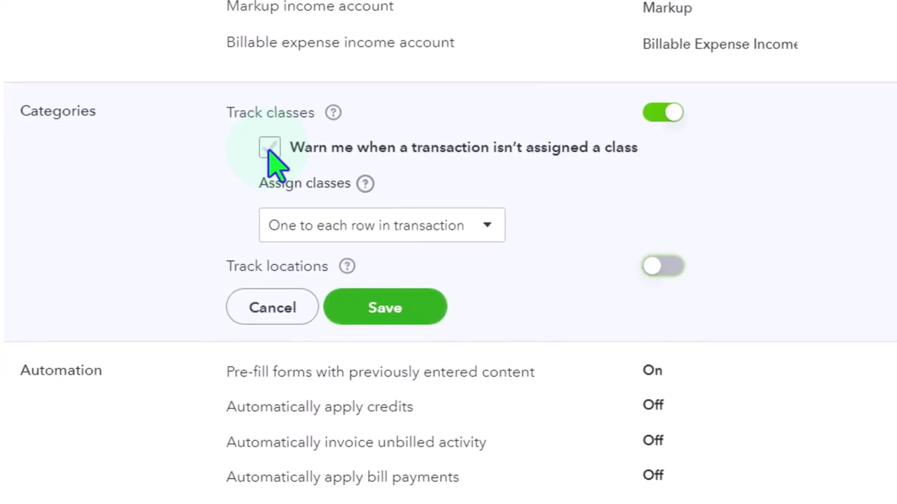
Step: Enable the missing-class warning, assign 'One to entire transaction', save, and close settings
click(270, 148)
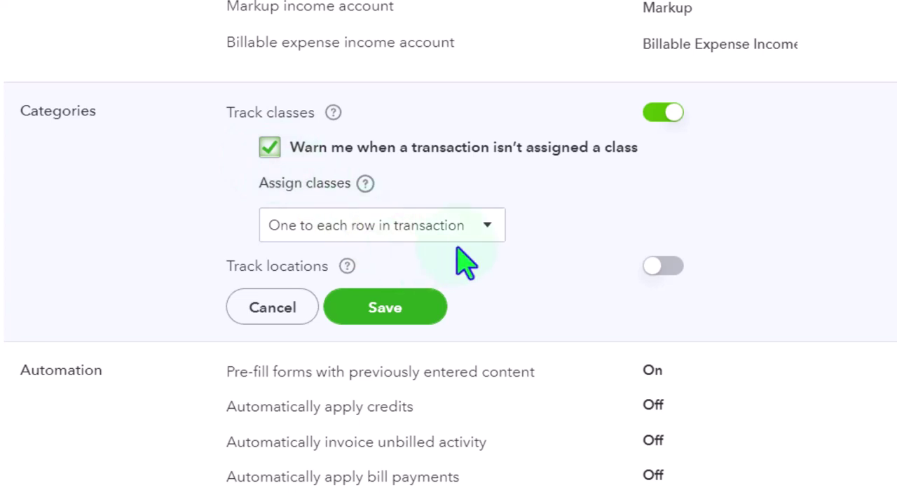
click(486, 237)
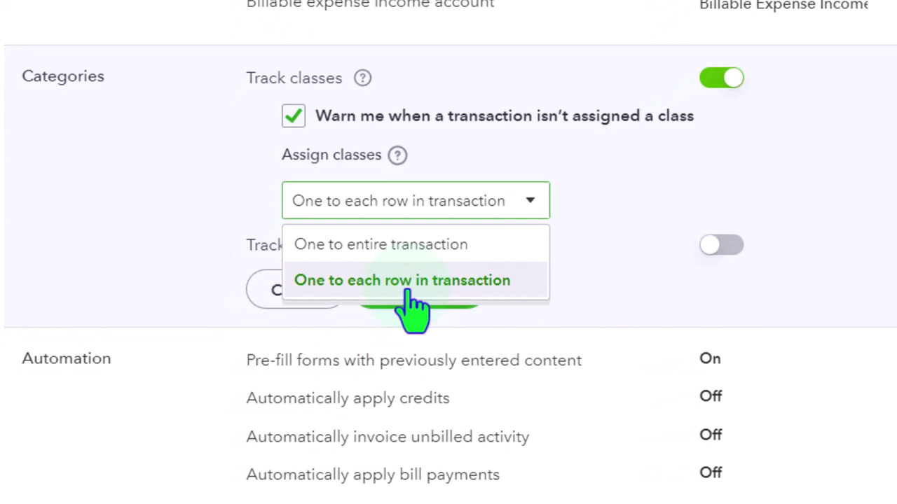
click(440, 257)
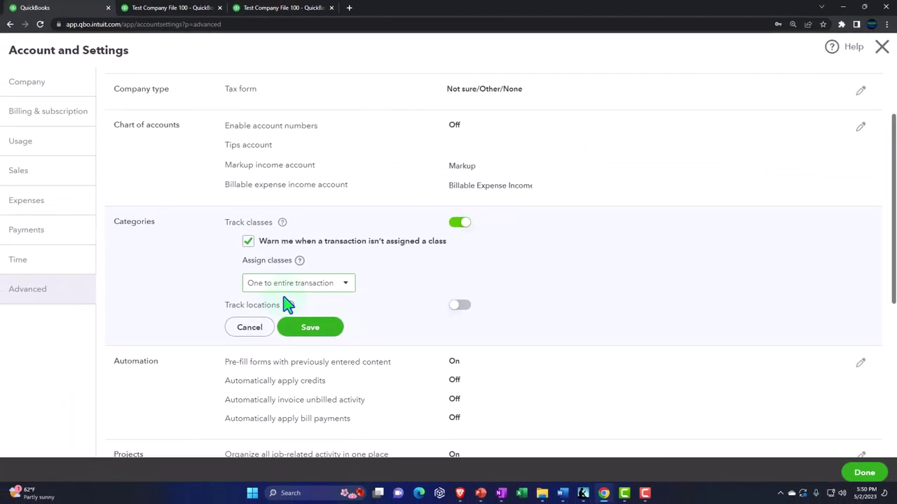
click(315, 333)
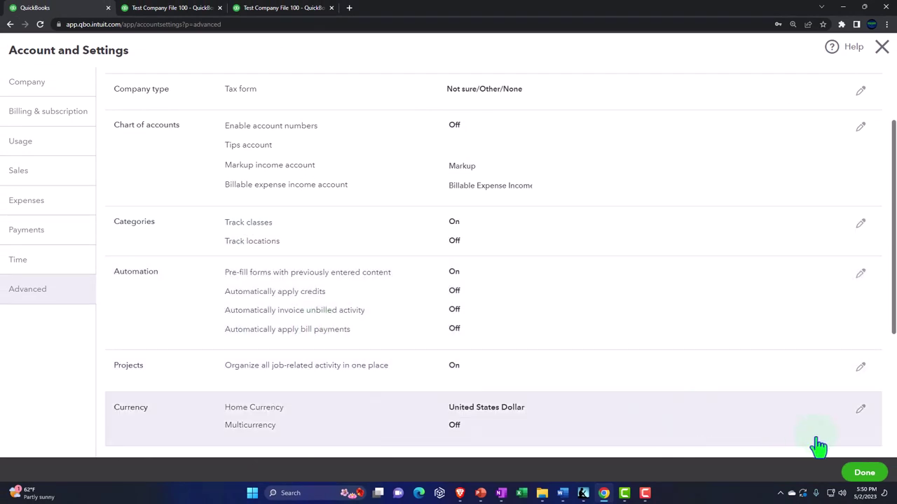
click(855, 472)
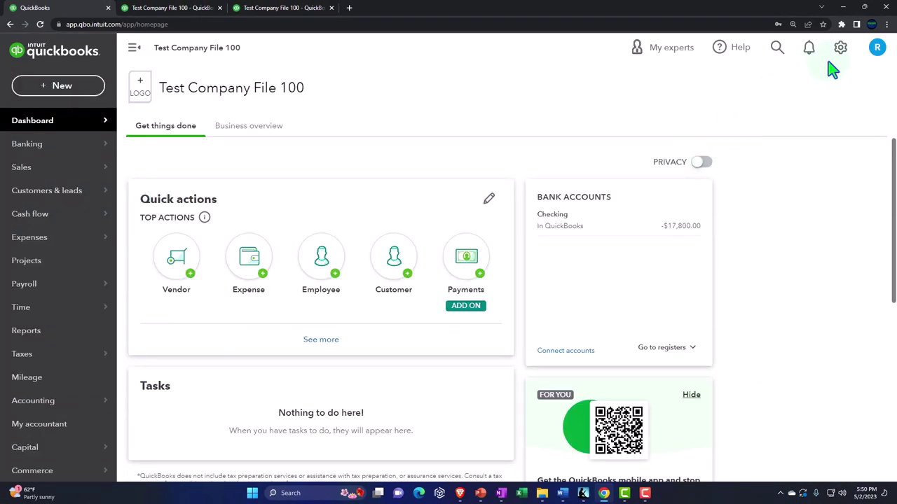
Step: Open the Classes list through the gear menu's All lists page
click(839, 47)
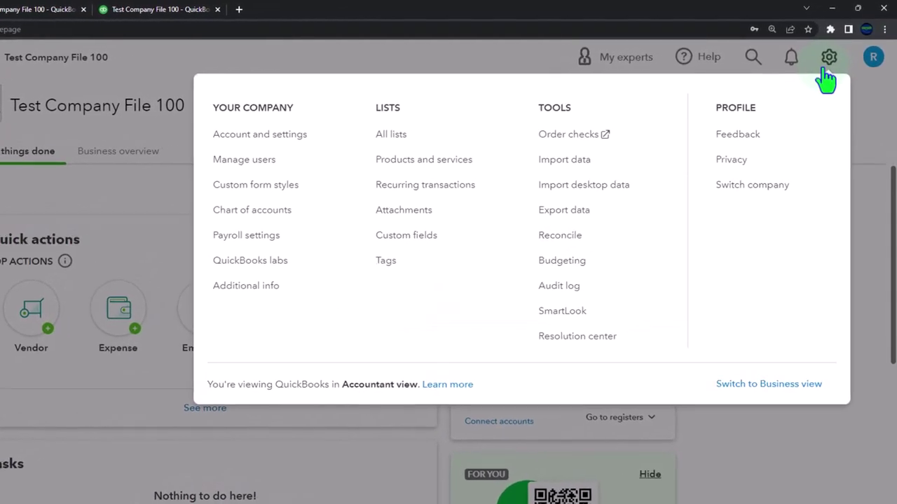
click(381, 137)
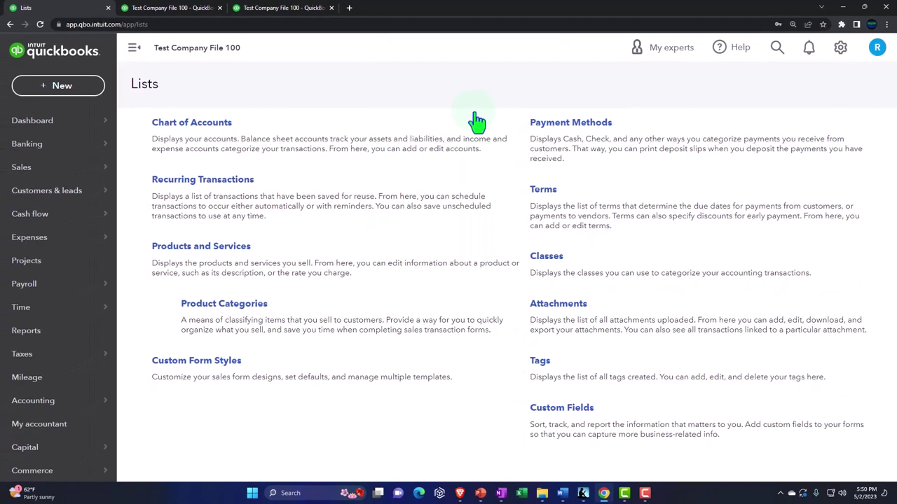
click(547, 257)
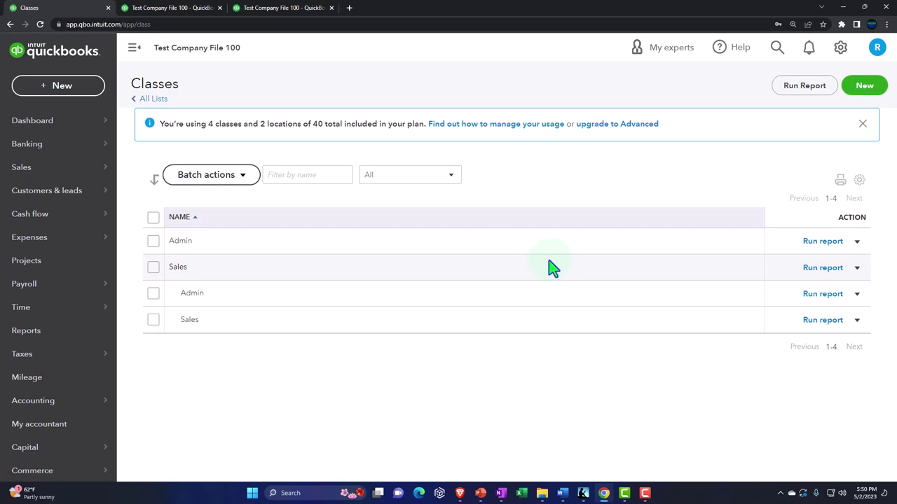
Step: Make the Sales:Sales and Sales:Admin sub-classes inactive
click(856, 322)
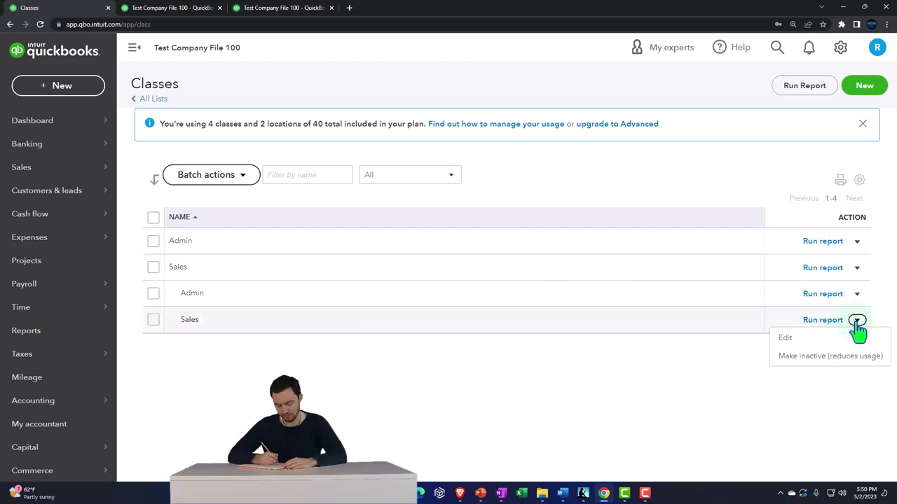
click(843, 359)
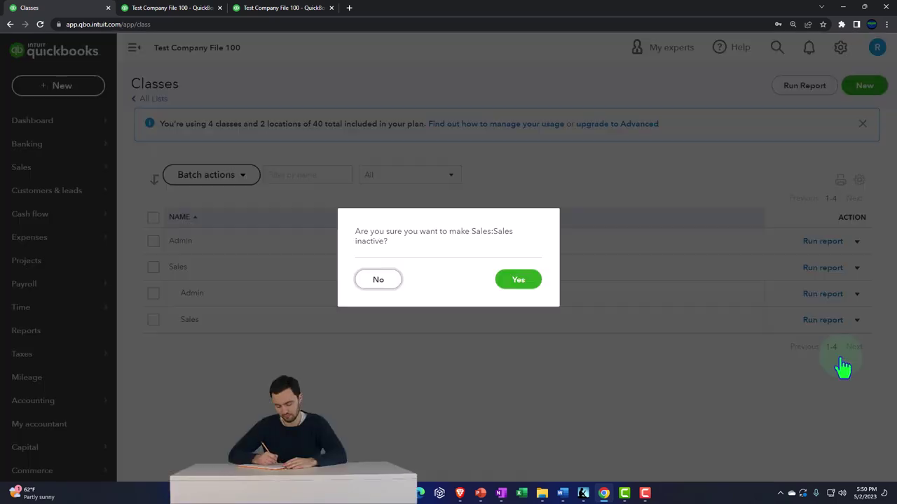
click(526, 282)
click(857, 294)
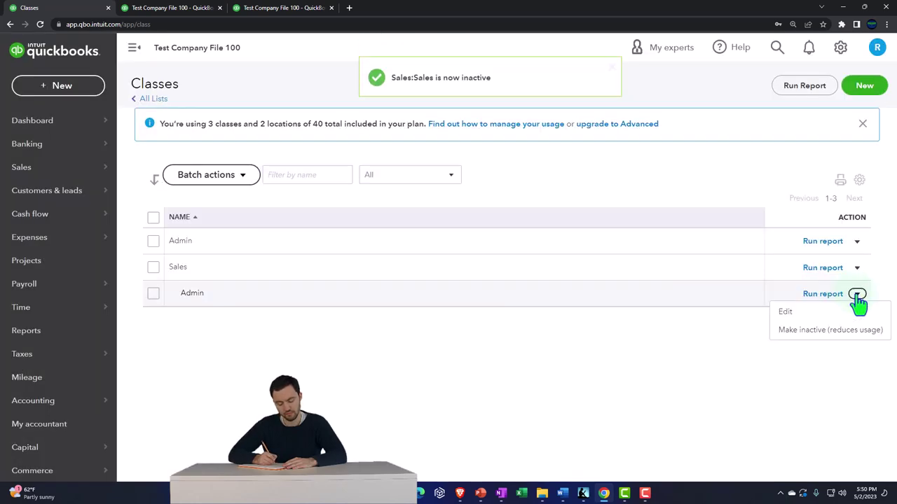
click(841, 330)
click(518, 282)
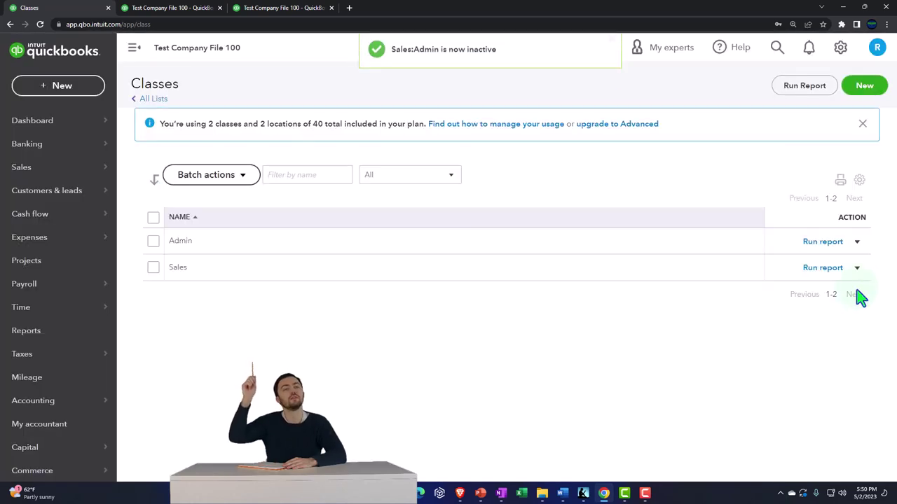
Step: Make the Sales and Admin classes inactive, leaving the list empty
click(856, 269)
click(834, 305)
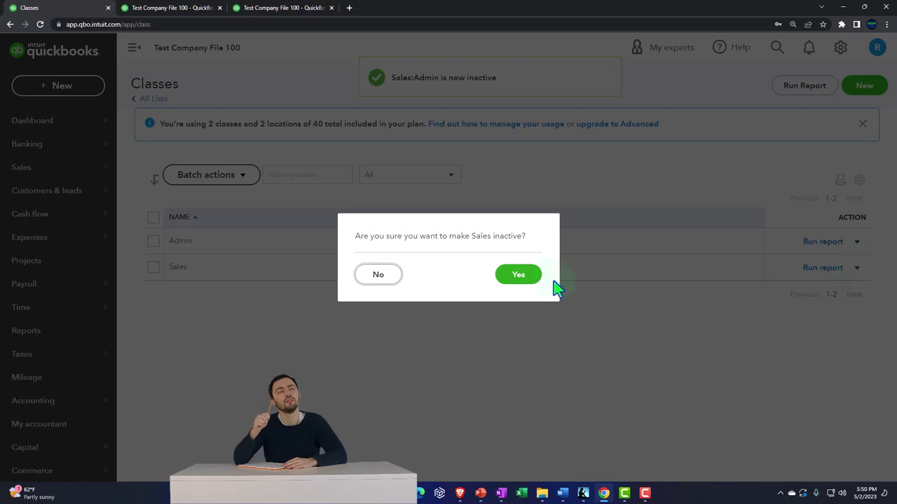
click(519, 274)
click(856, 241)
click(779, 278)
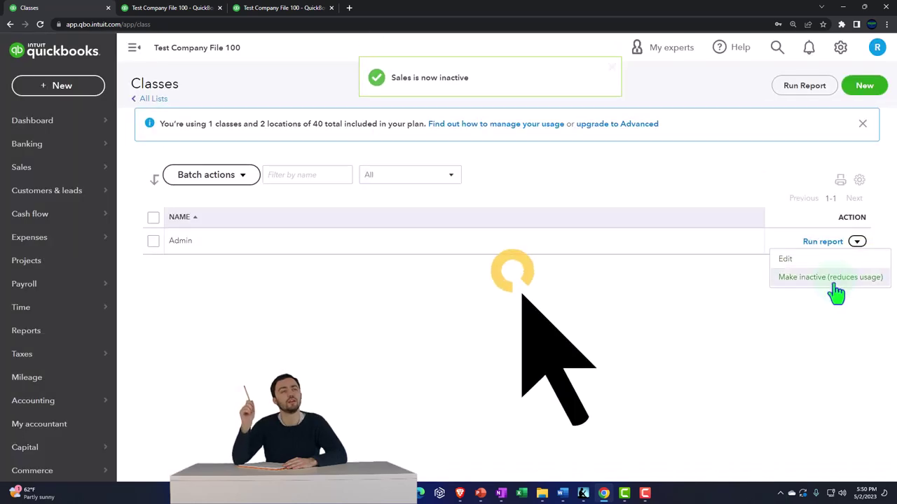
click(512, 281)
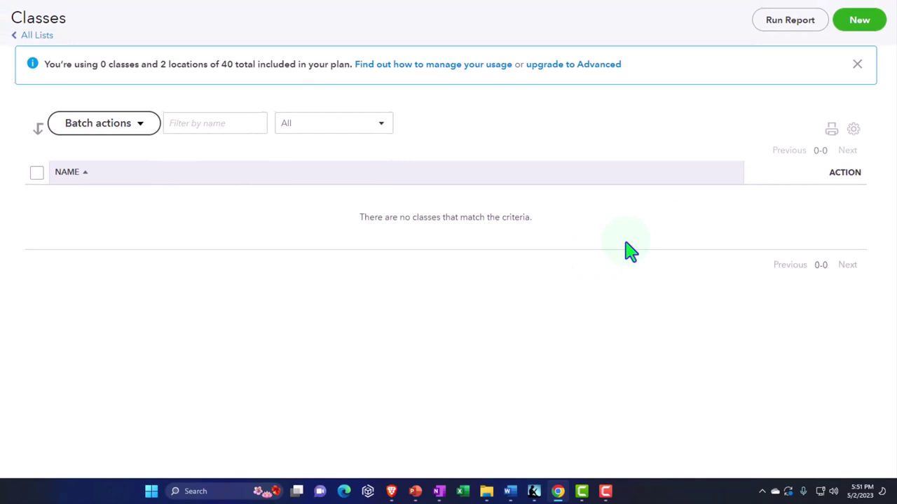
Step: Add two new classes named B and P
click(859, 20)
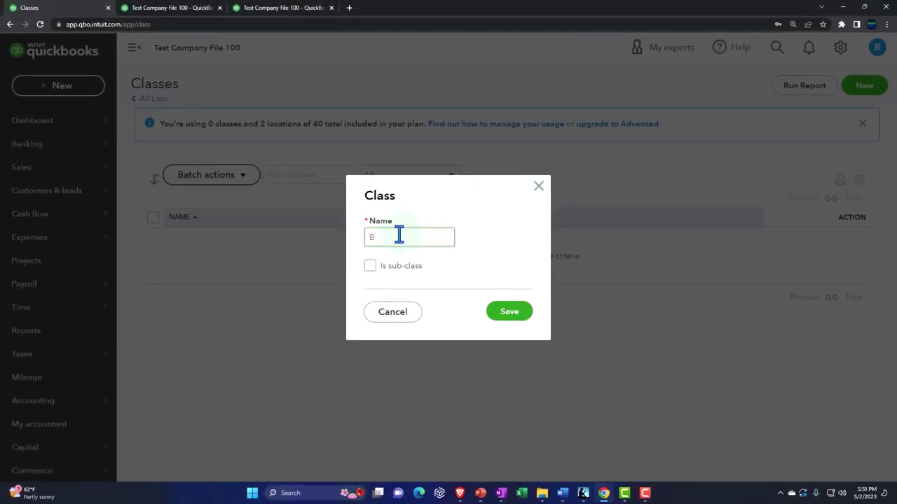
click(501, 312)
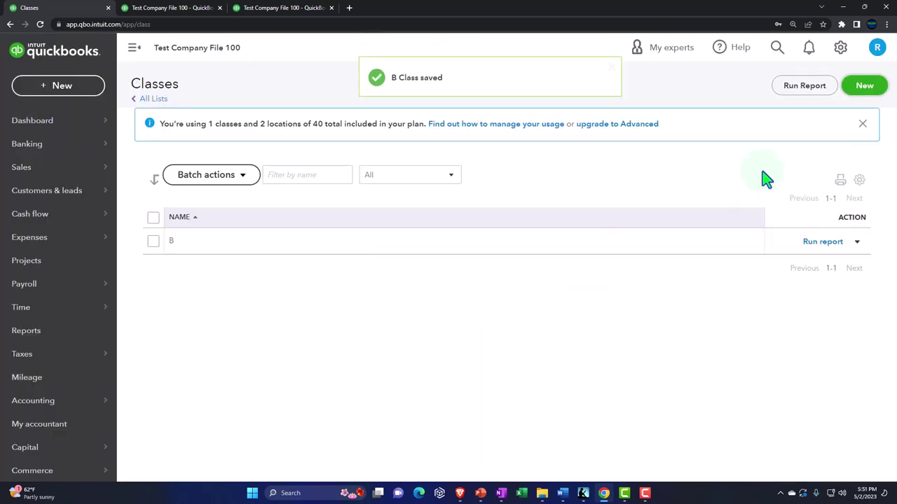
click(854, 97)
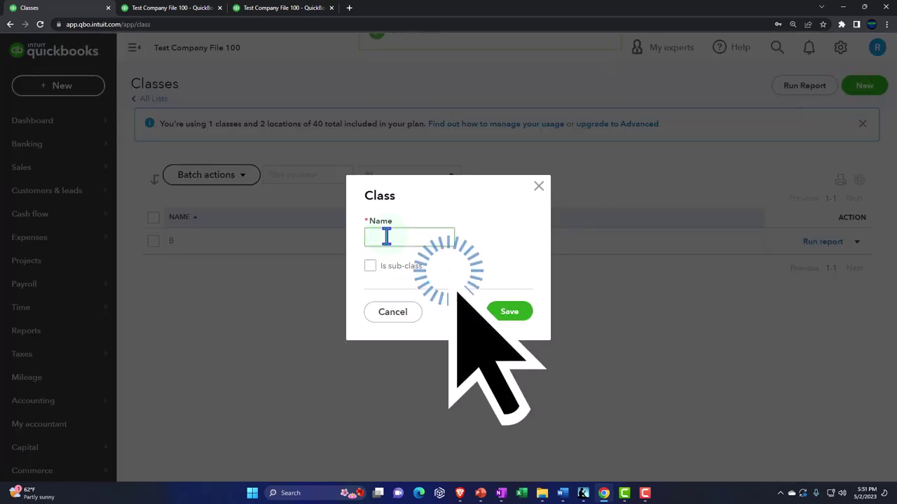
text(P)
click(510, 312)
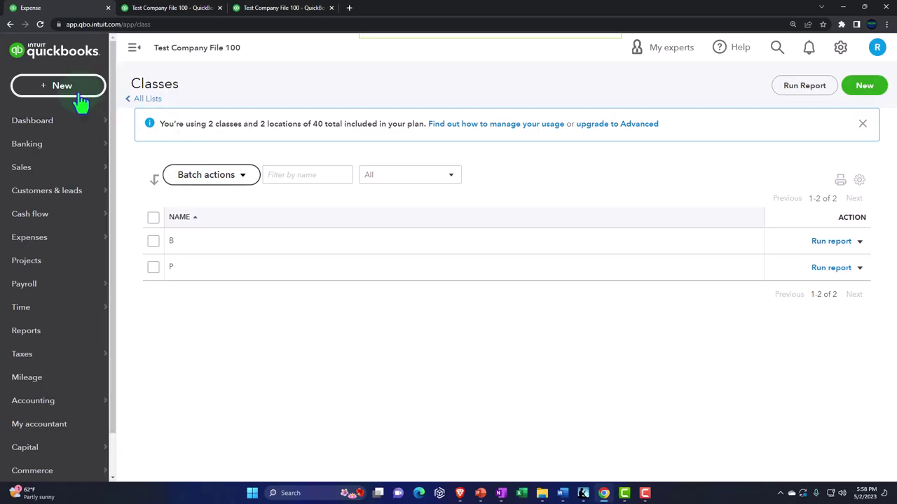
click(80, 98)
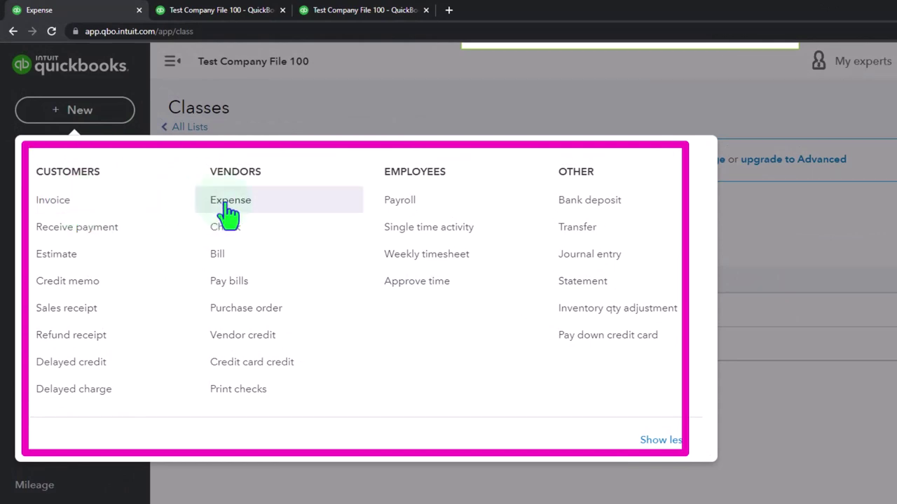
click(229, 202)
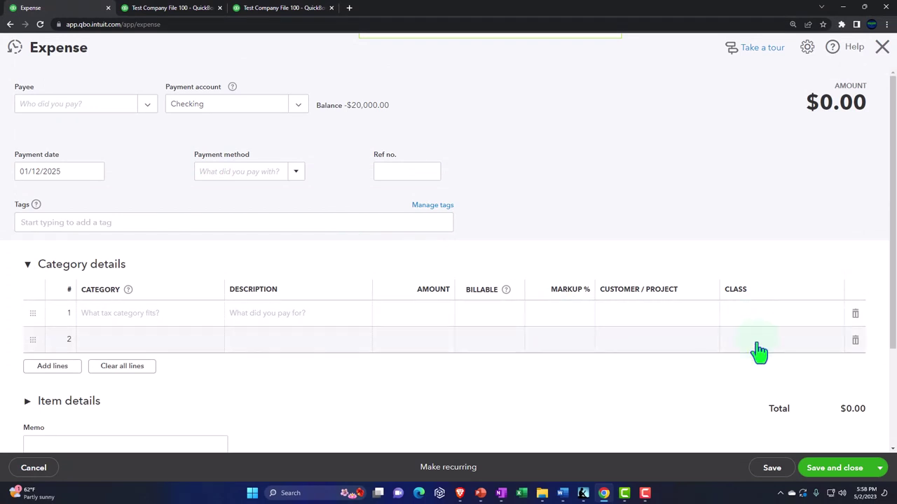
click(883, 49)
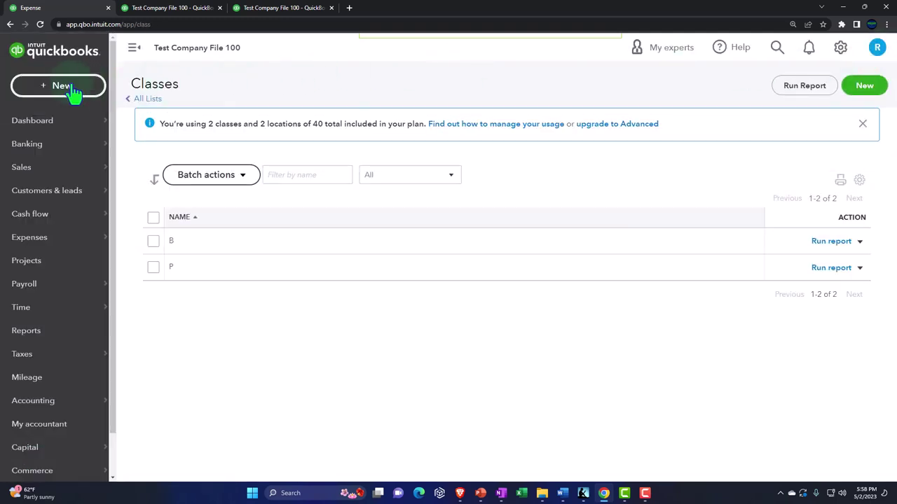
click(64, 90)
click(61, 157)
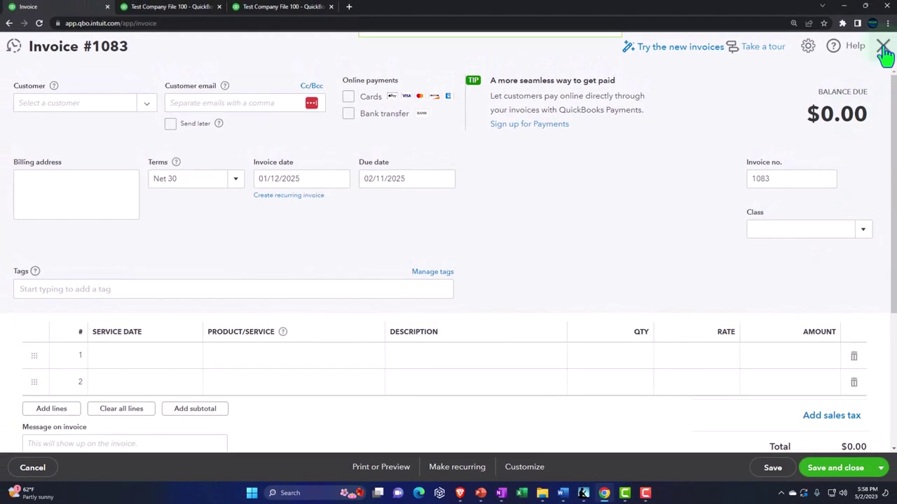
click(884, 48)
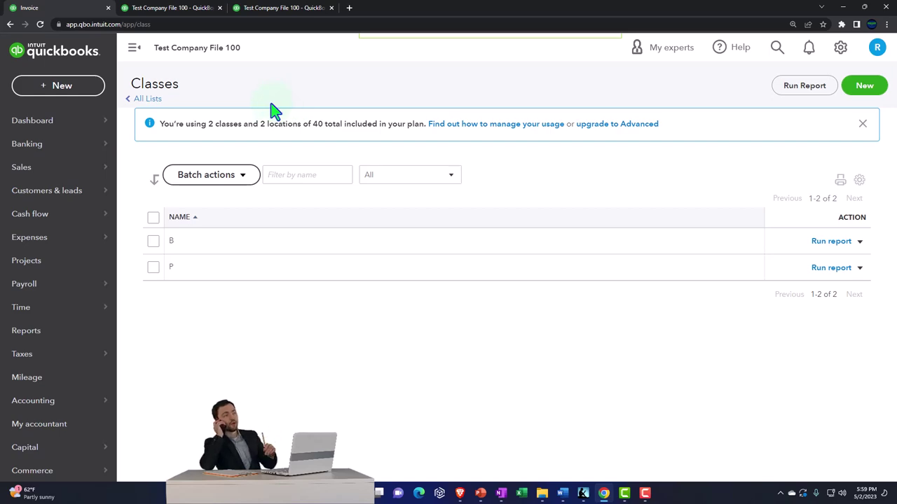
Step: Start a new expense and add 'Vendor 2' as a new vendor for its payee
click(84, 86)
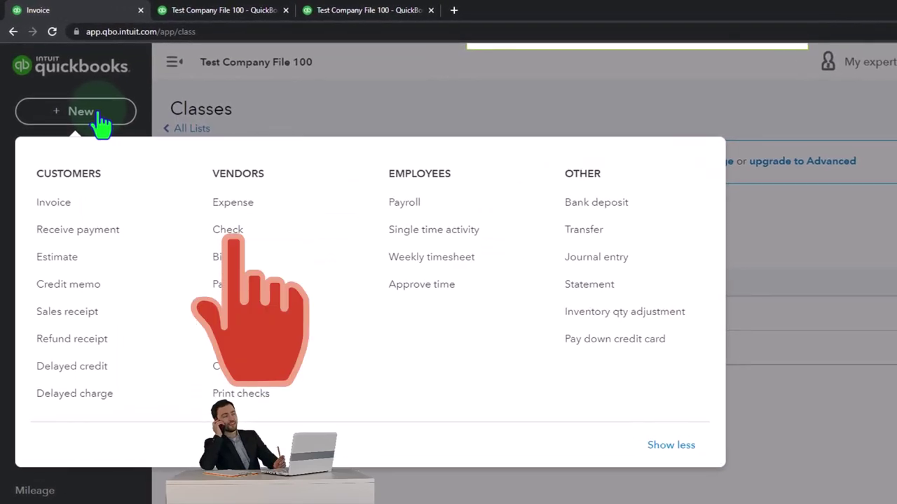
click(233, 202)
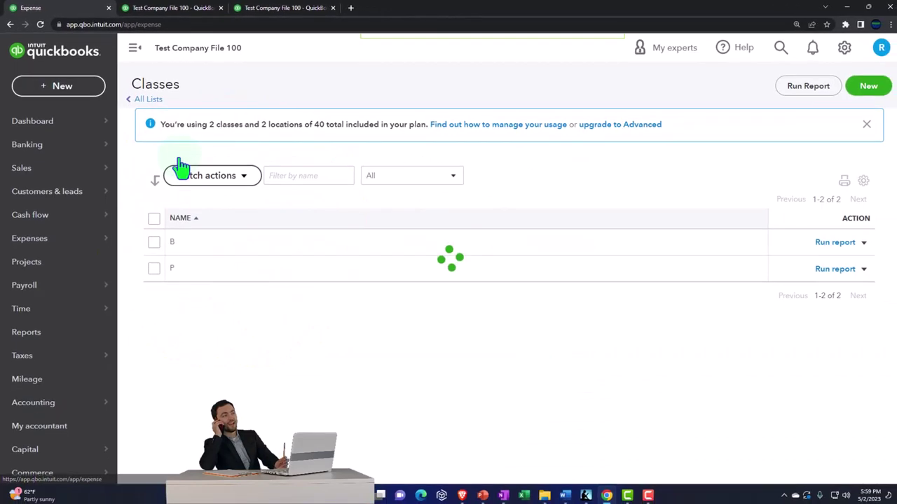
click(147, 106)
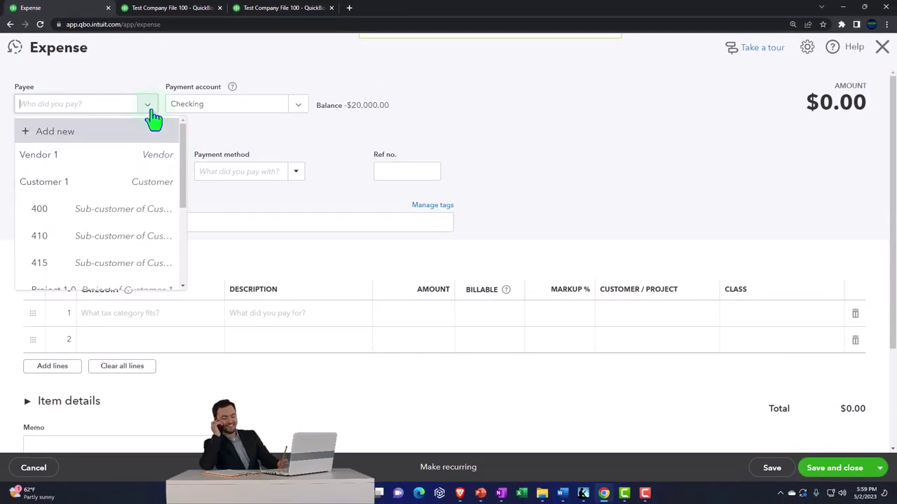
click(73, 134)
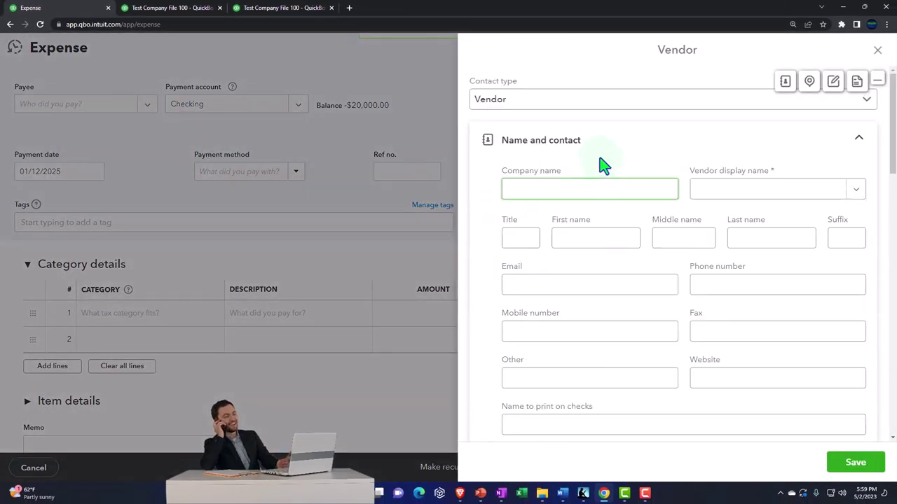
text(Vendor )
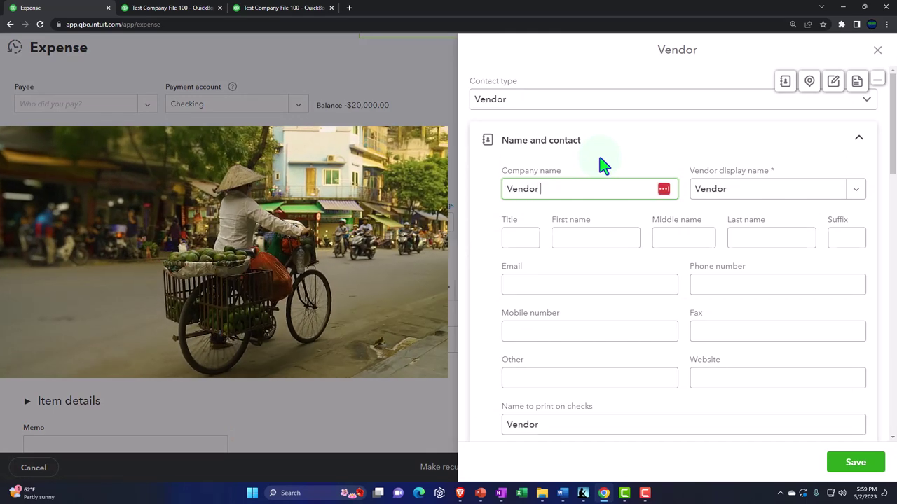
text(2)
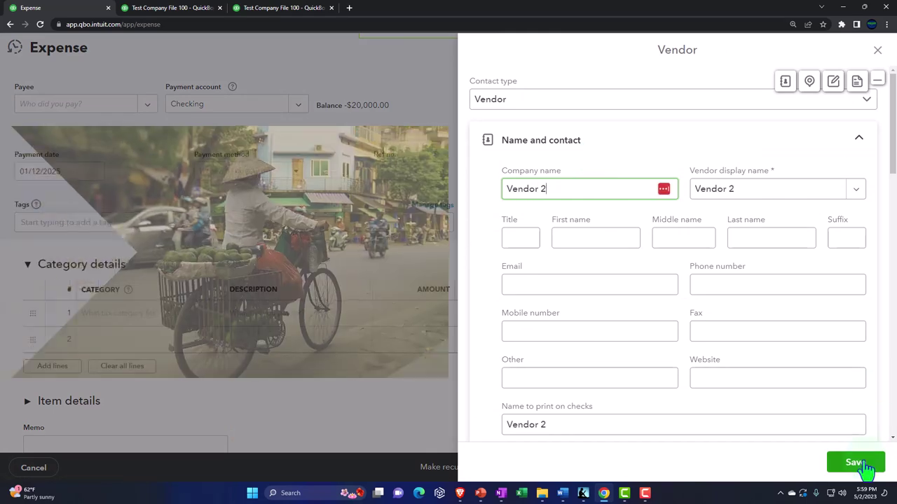
click(862, 464)
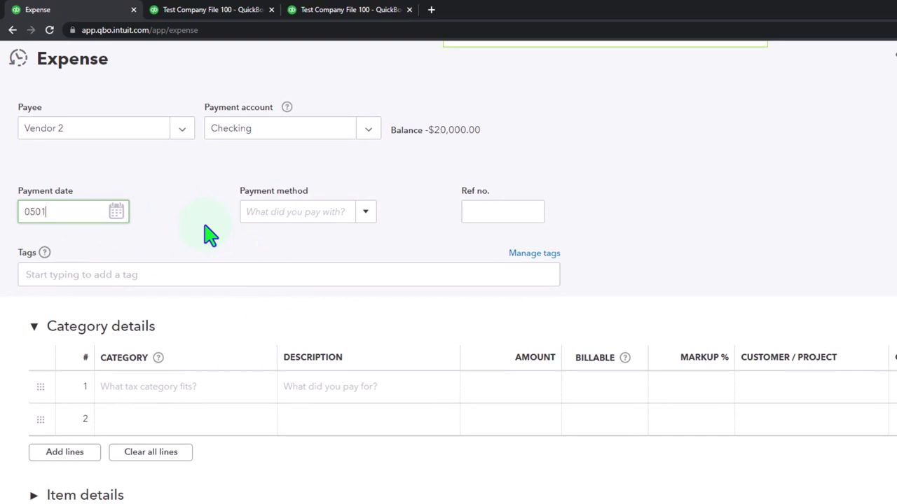
Step: Date the expense 05/01/2023 and add a Utilities line of 400 with class B
text(050123)
key(Tab)
key(Tab)
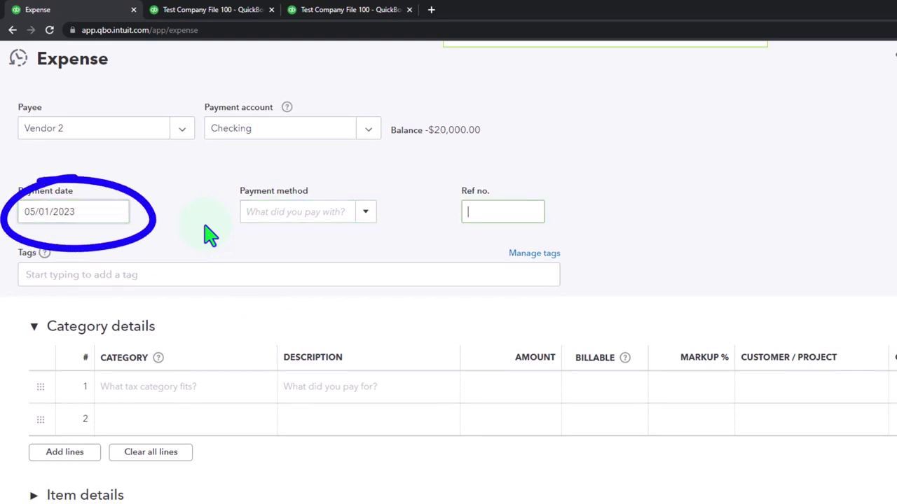
key(Tab)
key(Tab)
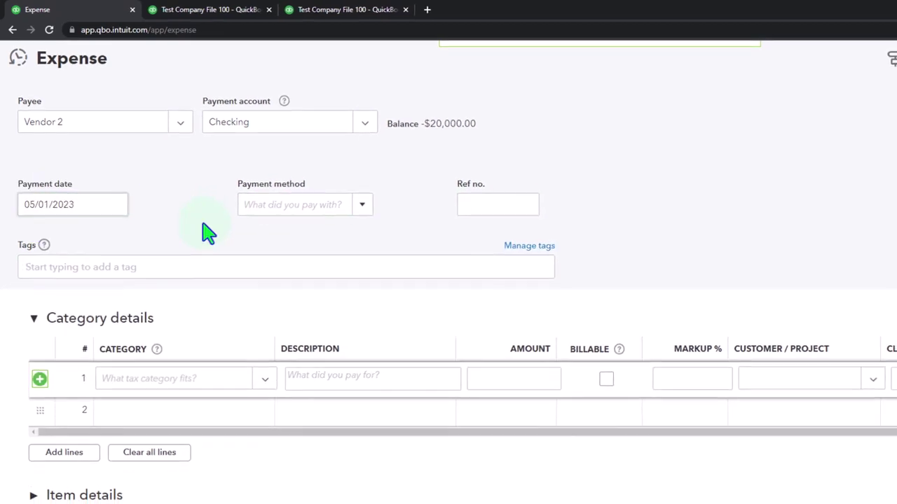
scroll(238, 252, down, 2)
click(261, 269)
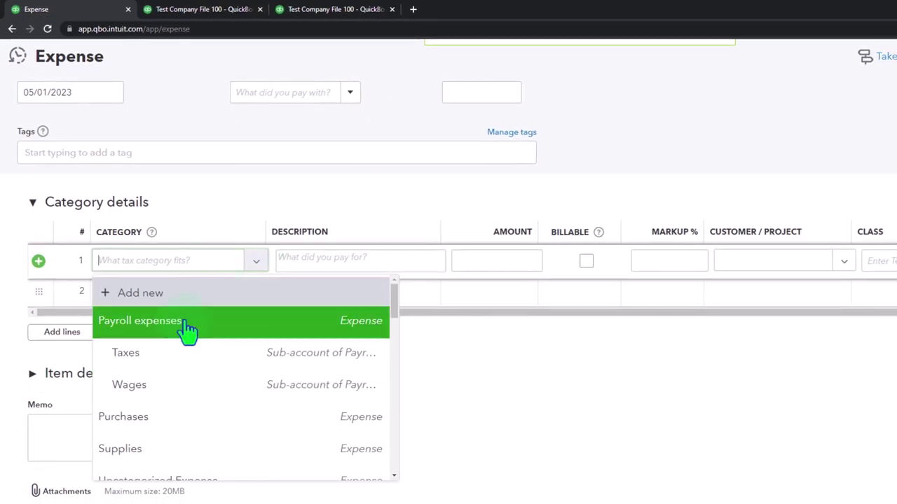
text(ut)
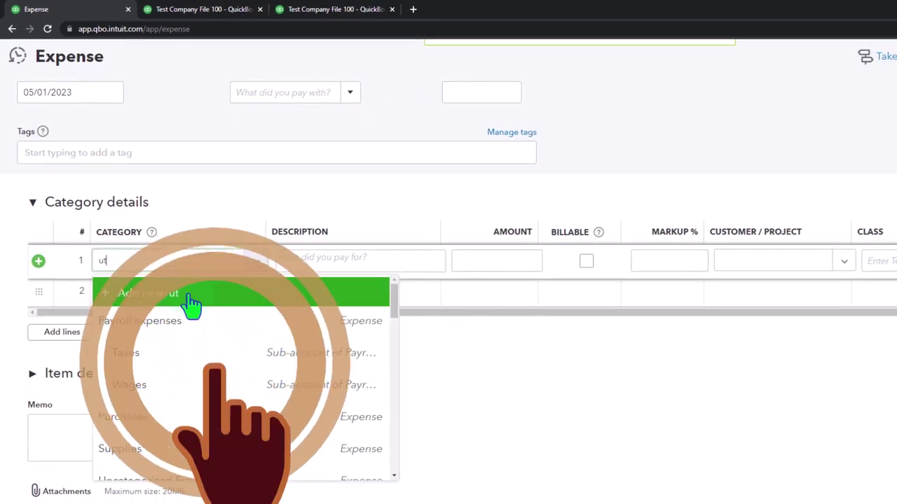
key(Down)
key(Tab)
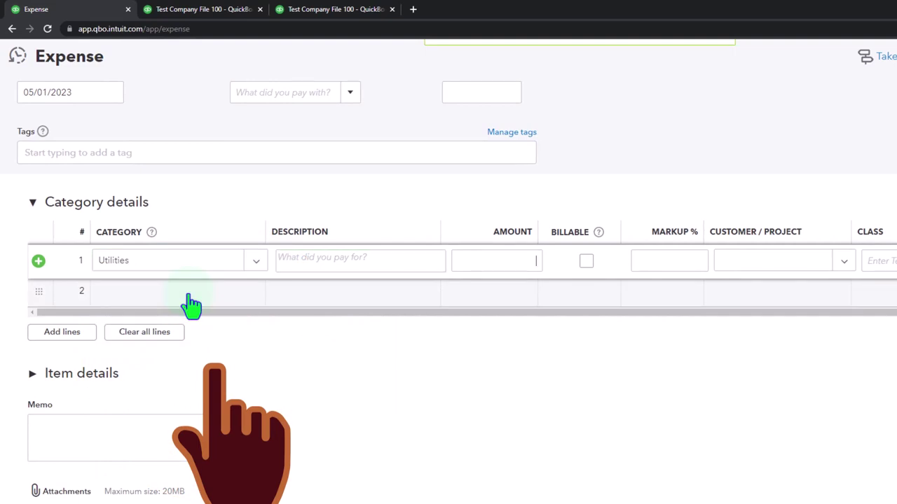
key(Tab)
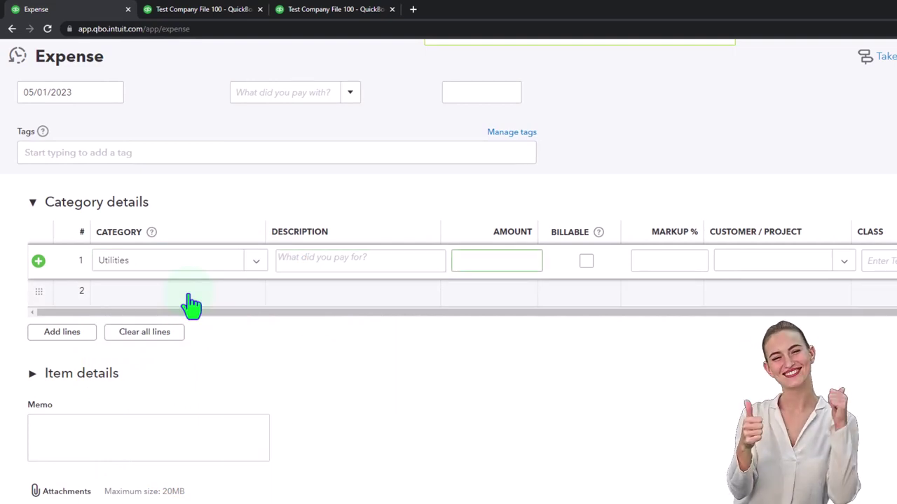
text(400)
key(Tab)
key(Tab)
key(Tab)
key(Tab)
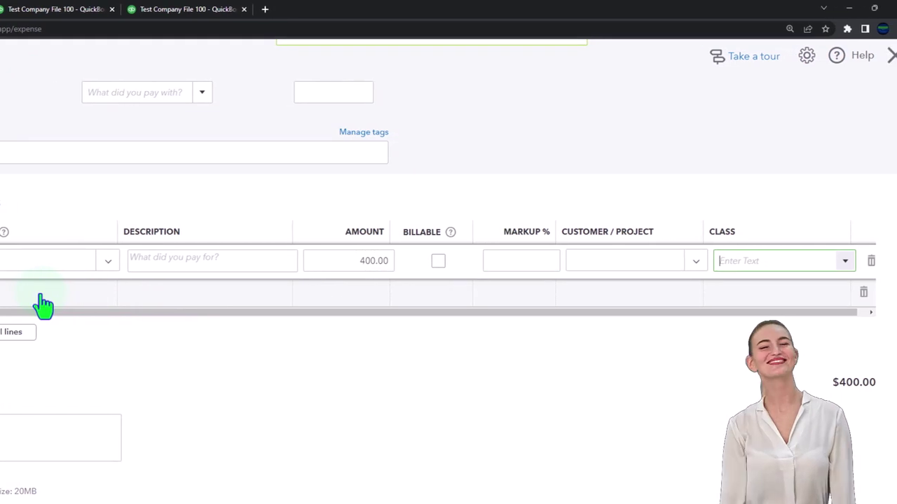
text(B)
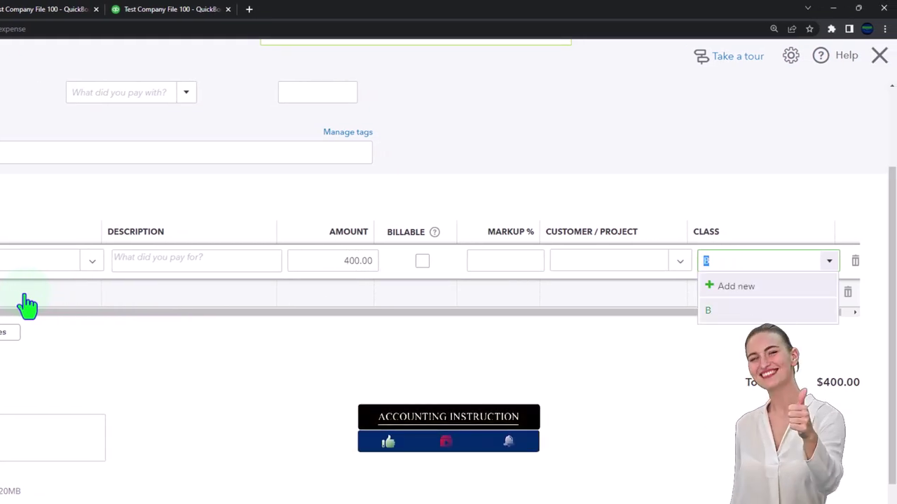
key(Return)
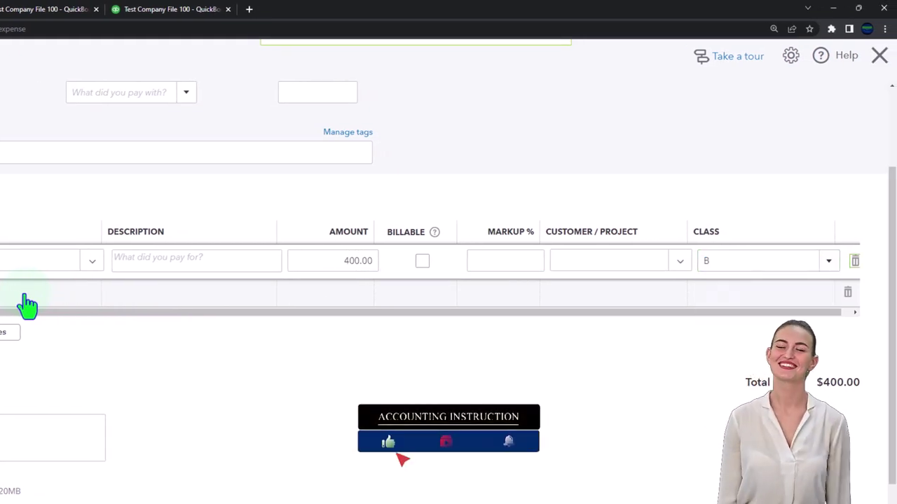
Step: Add a second Utilities line of 200 with class P
click(28, 305)
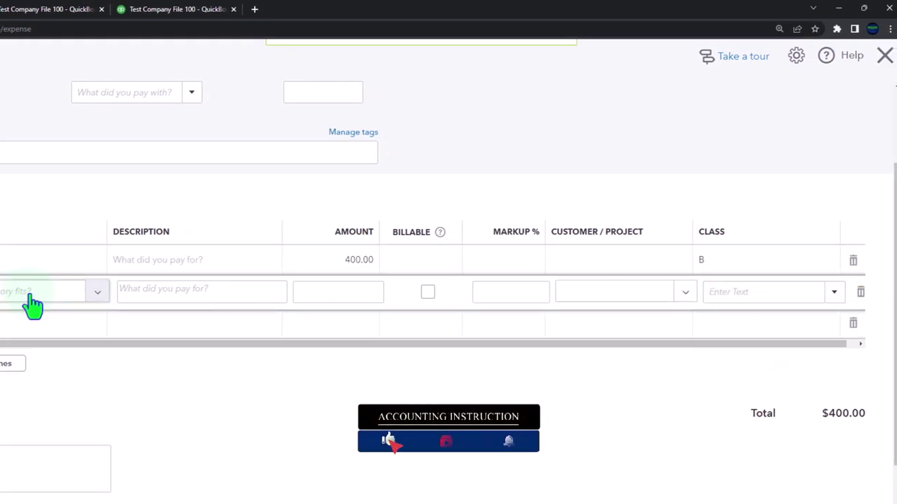
text(Ut)
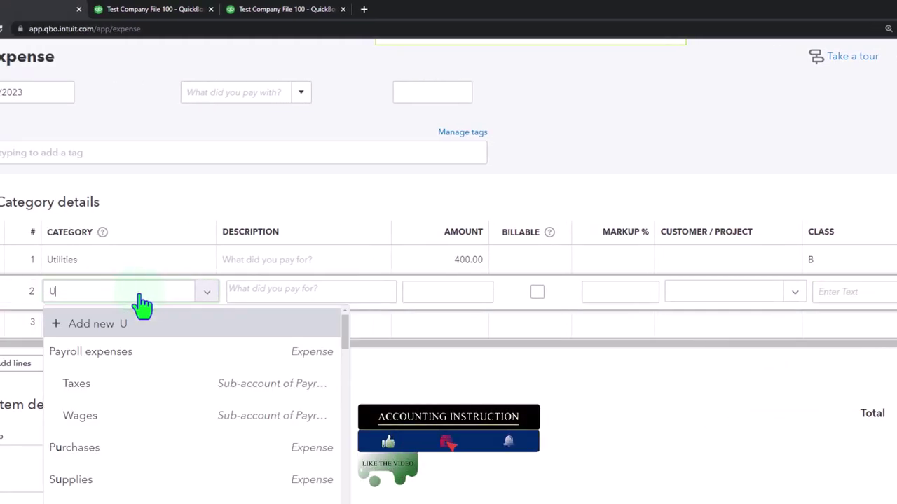
text(ilities)
key(Tab)
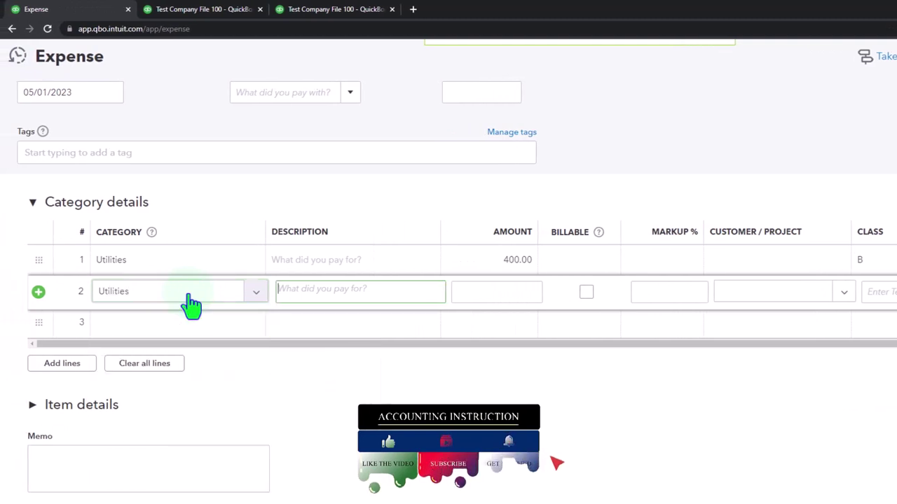
key(Tab)
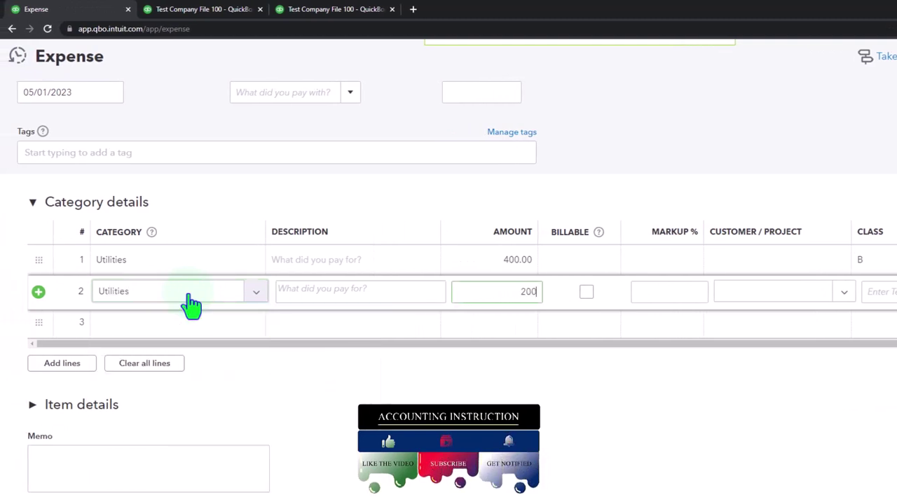
key(Tab)
key(Tab)
key(Tab)
key(Tab)
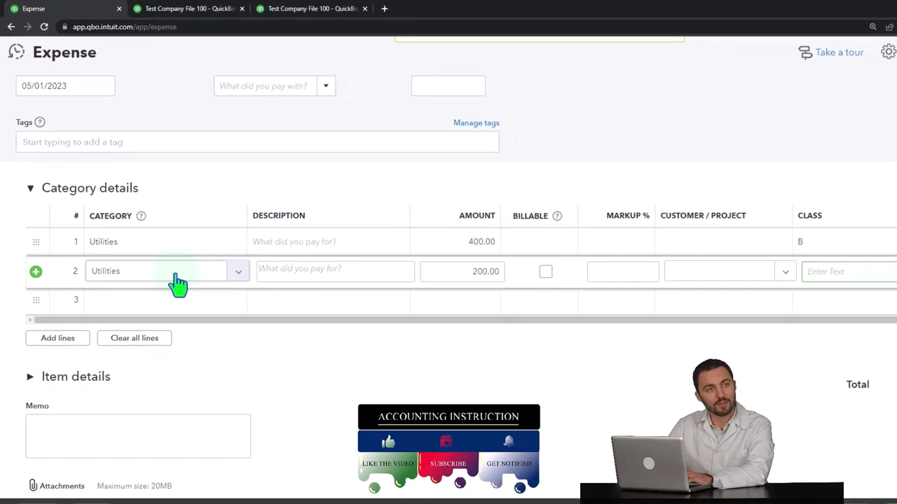
text(P)
key(Tab)
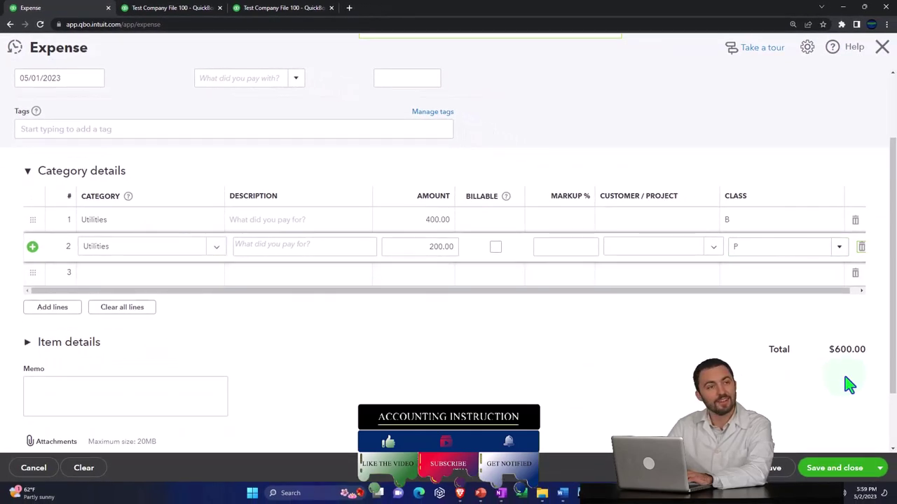
click(849, 382)
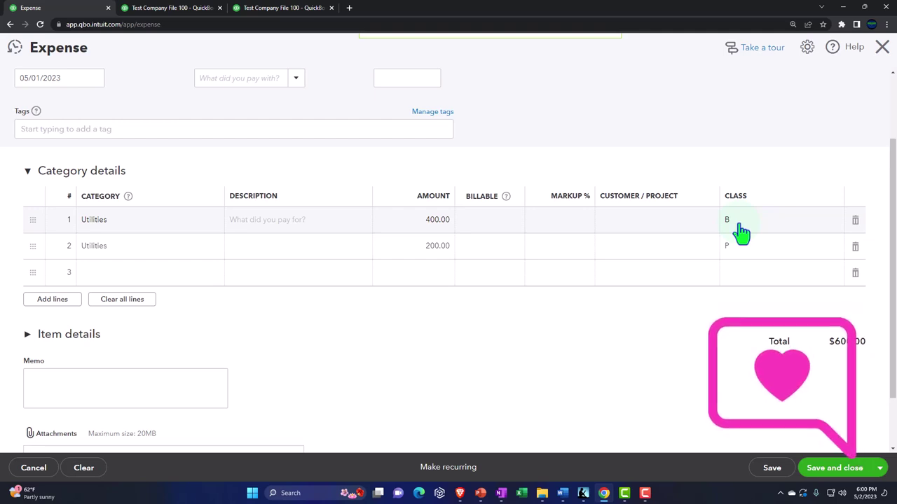
Step: Save and close the $600.00 Utilities expense
click(827, 470)
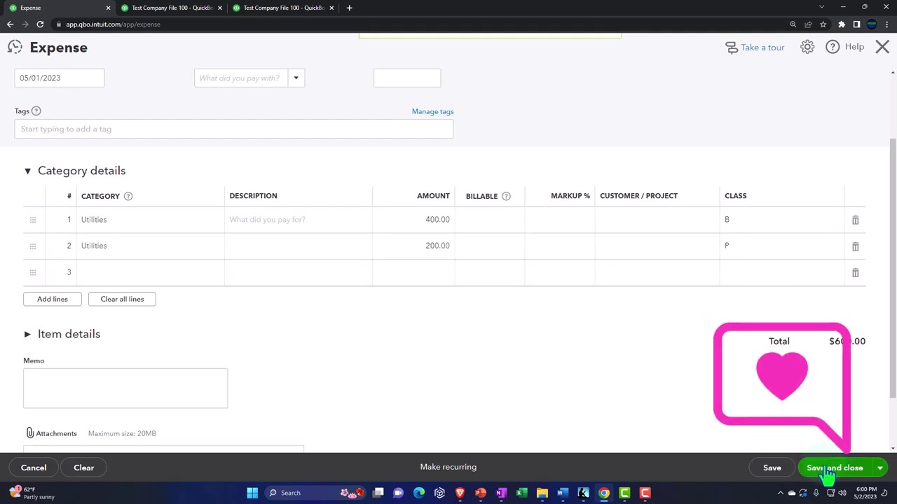
Step: Re-run the May 2023 Balance Sheet with columns displayed by Classes
click(184, 7)
click(534, 175)
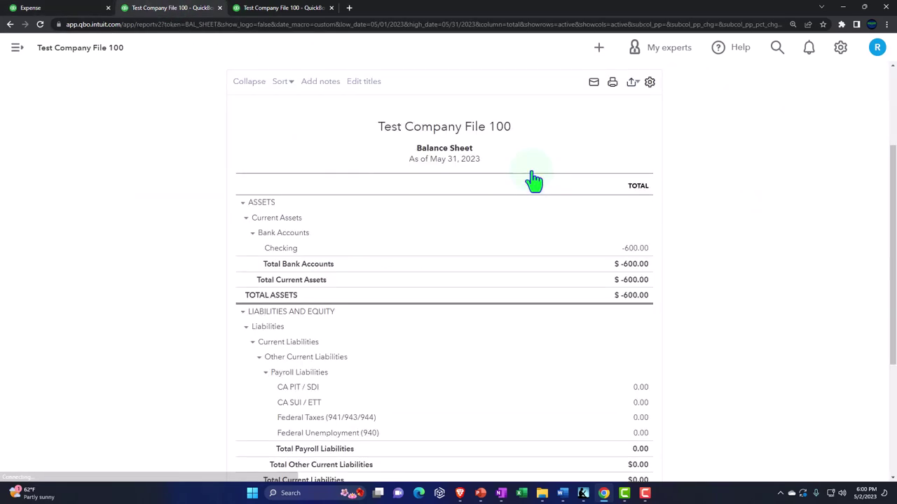
scroll(595, 214, down, 1)
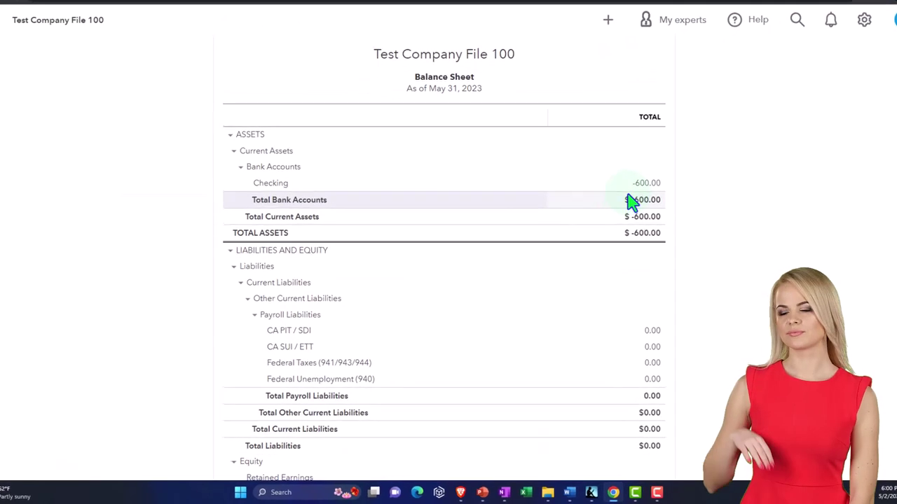
scroll(631, 201, down, 3)
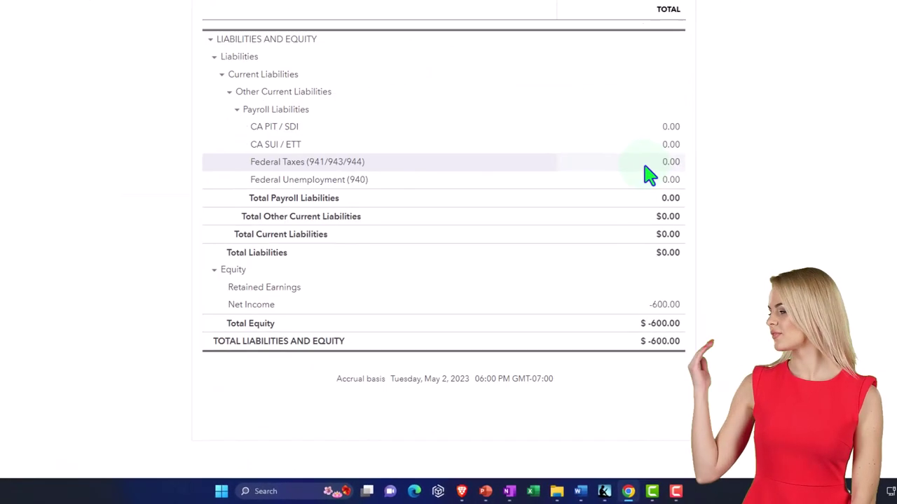
scroll(634, 176, up, 6)
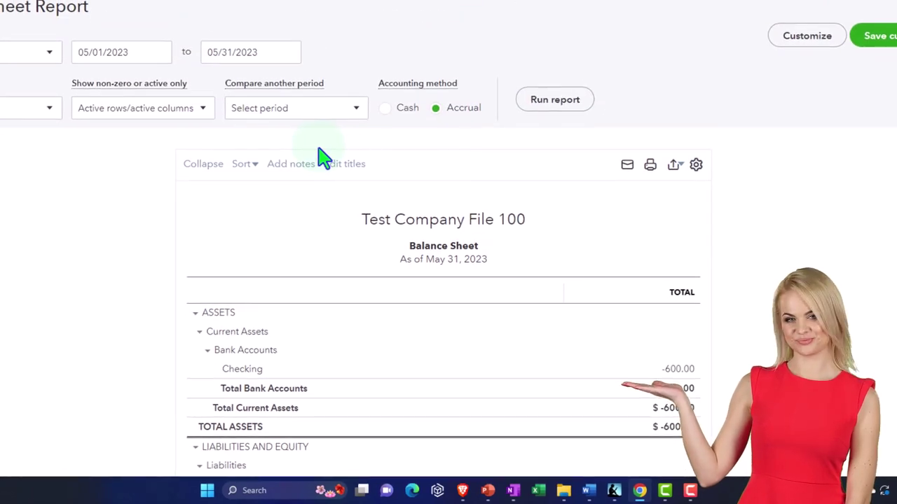
click(45, 112)
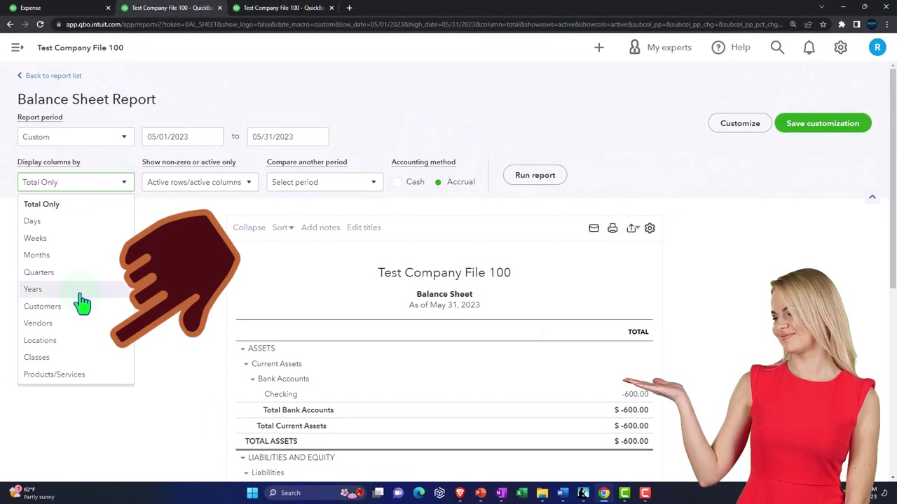
click(35, 358)
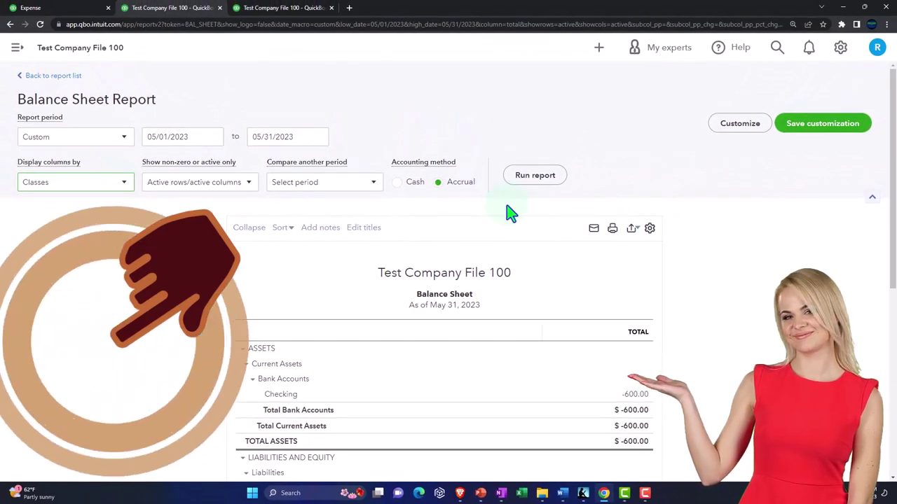
click(534, 176)
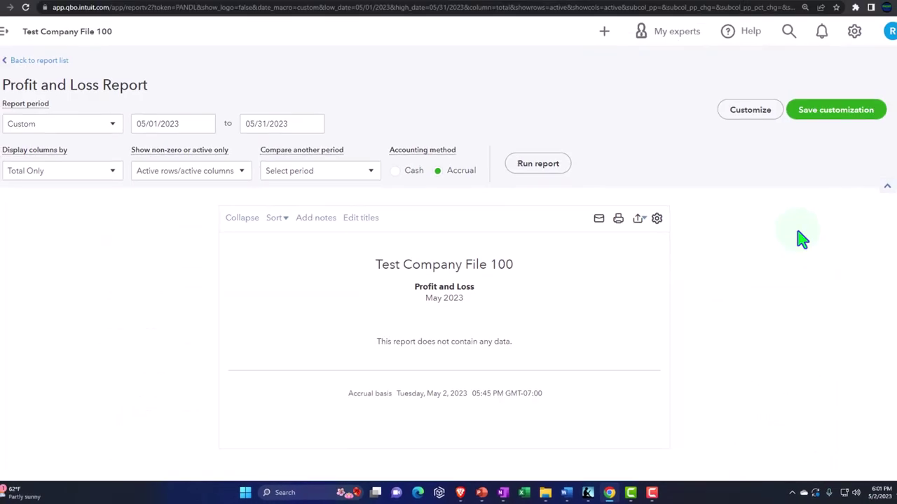
Step: Run the May Profit and Loss by Classes and drill into class P's 200.00 Utilities
click(539, 163)
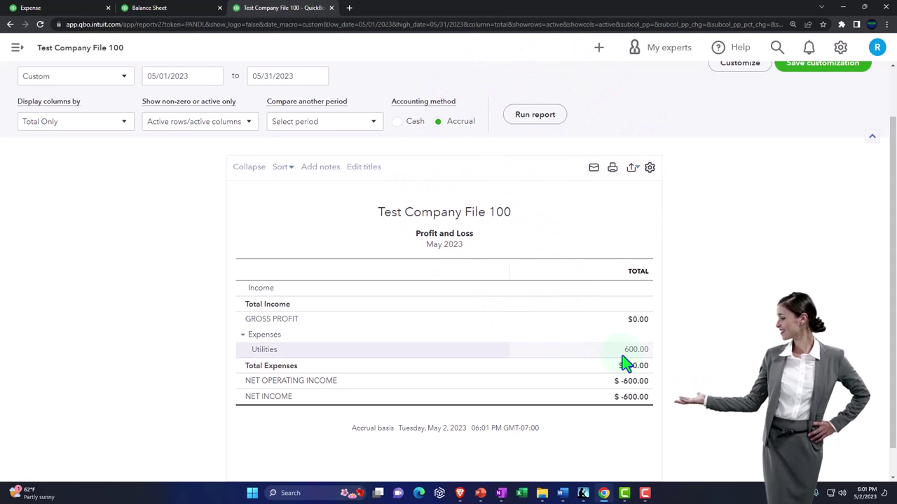
scroll(625, 364, up, 2)
click(124, 170)
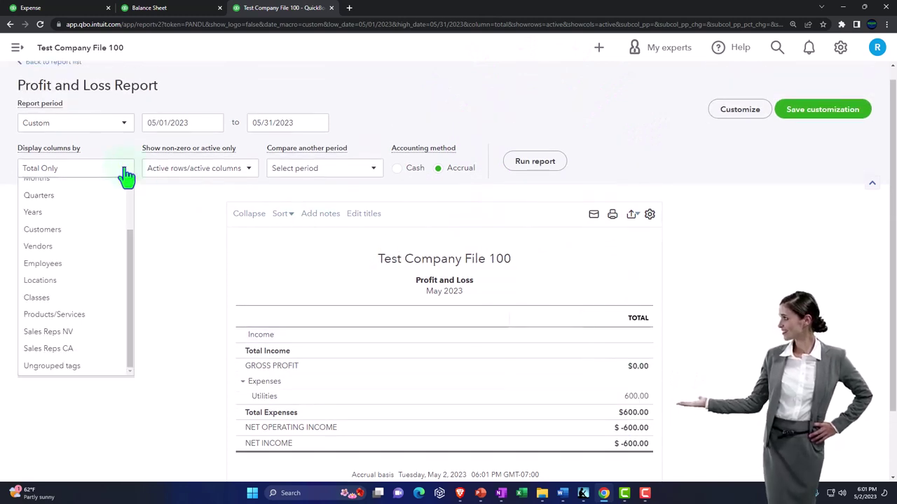
scroll(90, 236, down, 3)
click(56, 315)
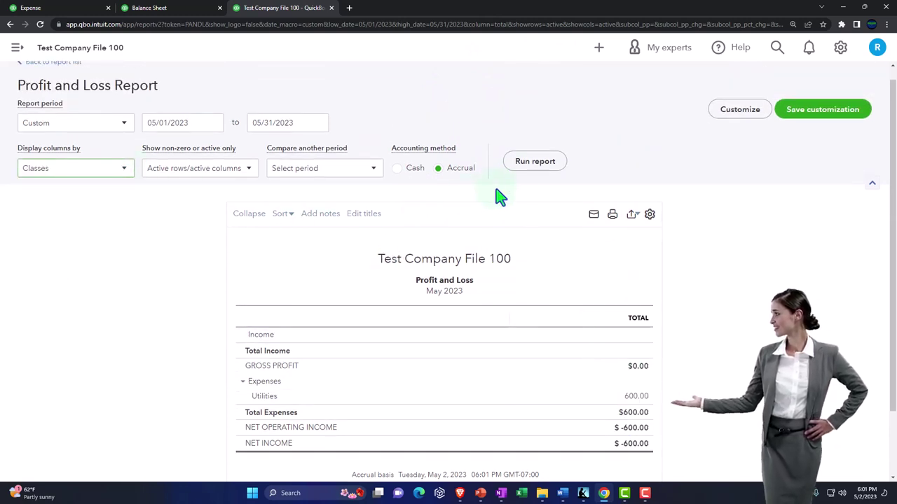
click(533, 165)
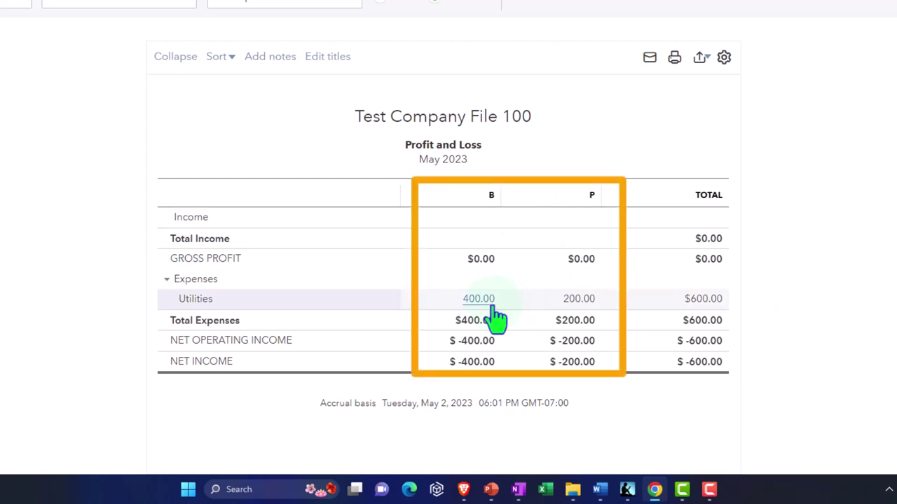
click(578, 301)
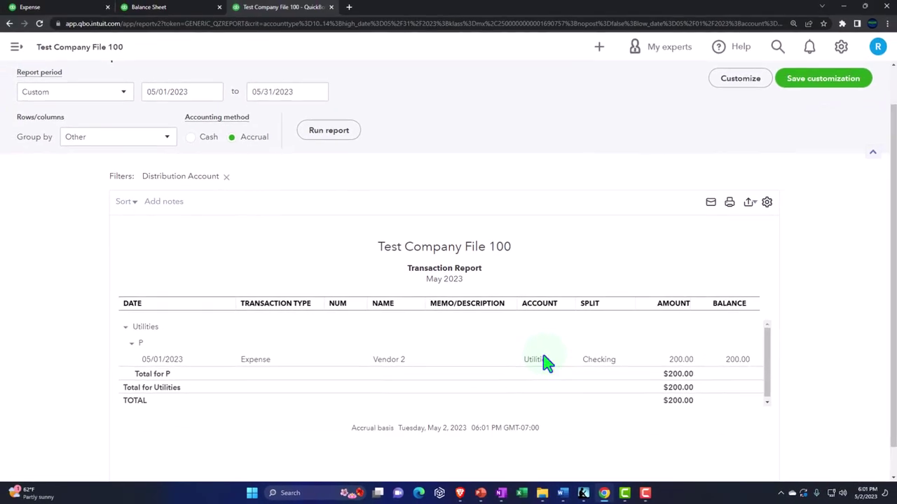
Step: Clear class P from the $200 Utilities line, save despite the warning, and return to the report
click(683, 362)
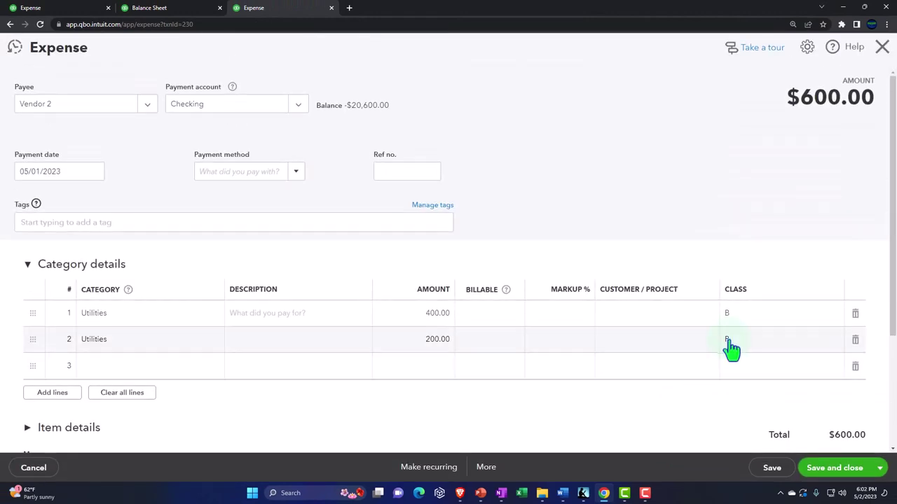
click(730, 343)
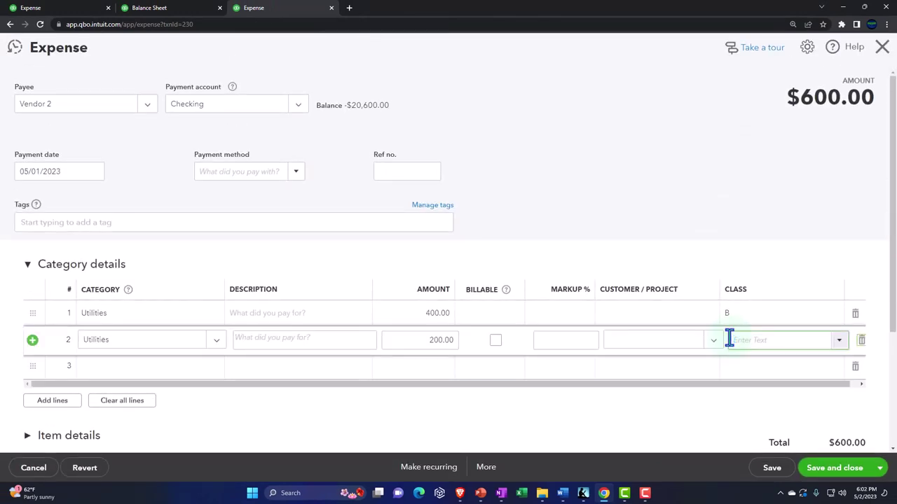
click(726, 354)
click(819, 473)
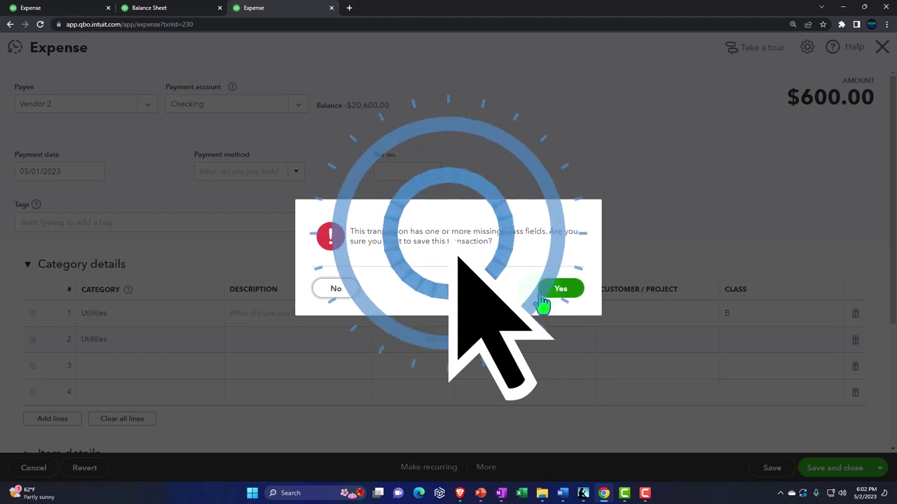
click(560, 290)
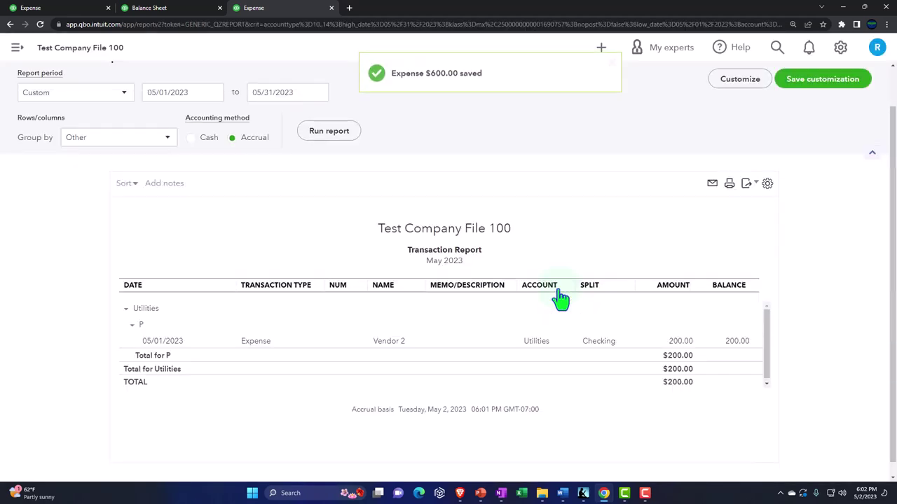
click(67, 76)
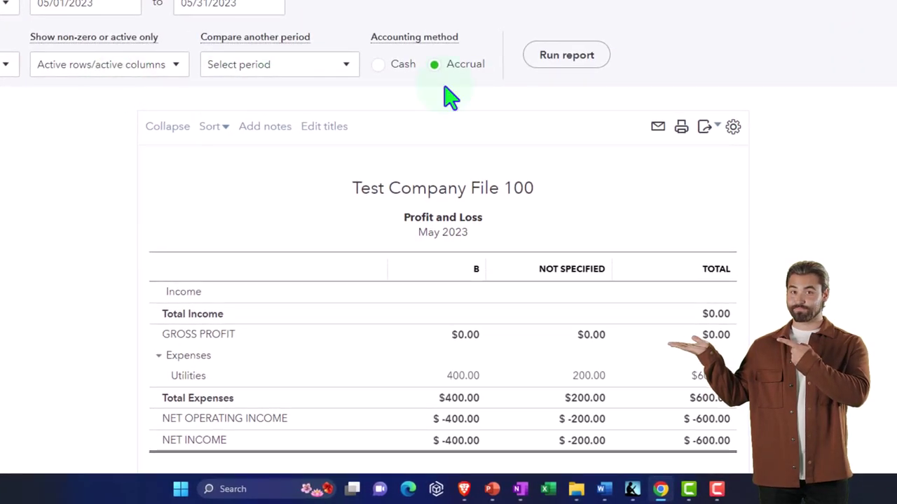
Step: Zoom in and drill into the 200.00 Utilities amount under Not Specified
scroll(740, 227, down, 1)
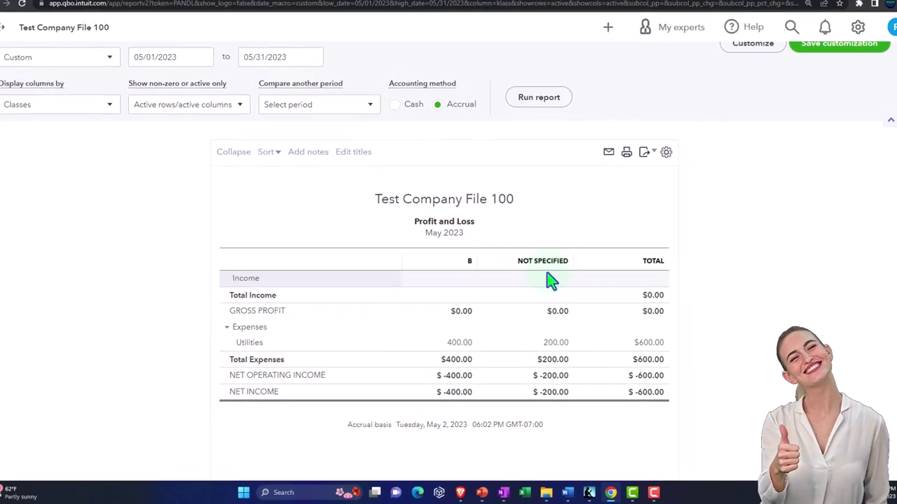
key(ctrl+plus)
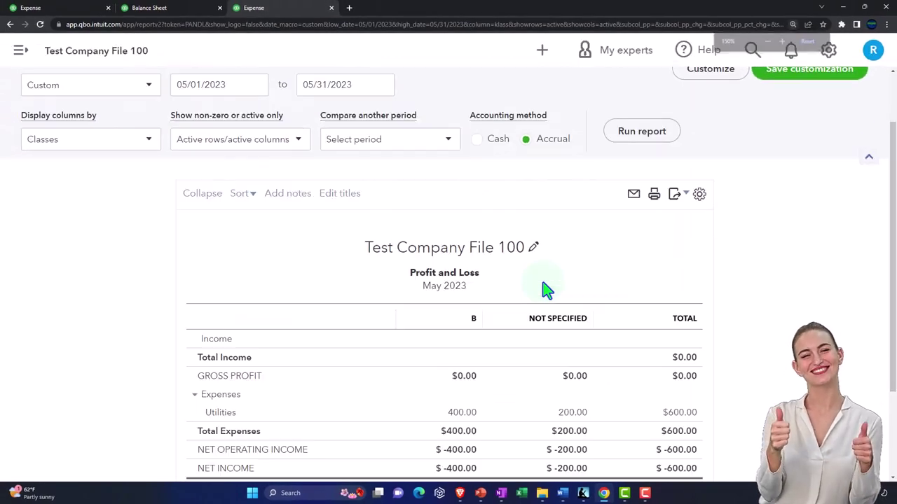
scroll(547, 288, down, 2)
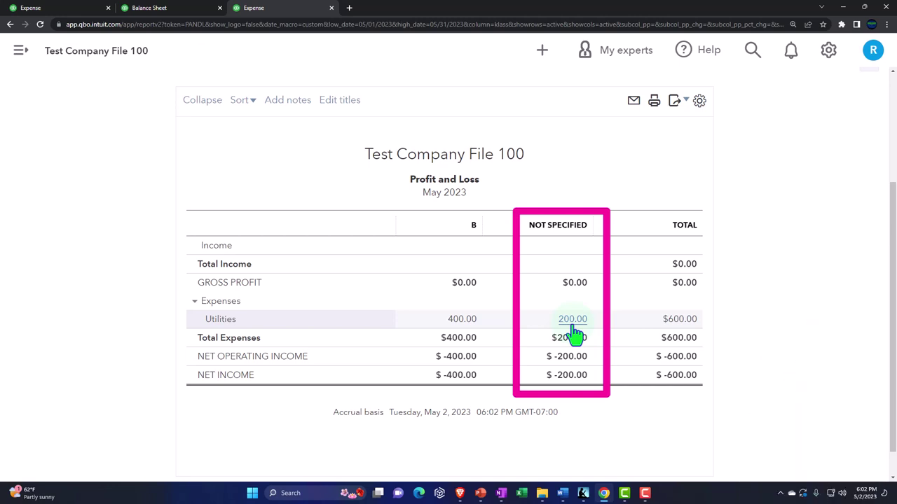
click(572, 324)
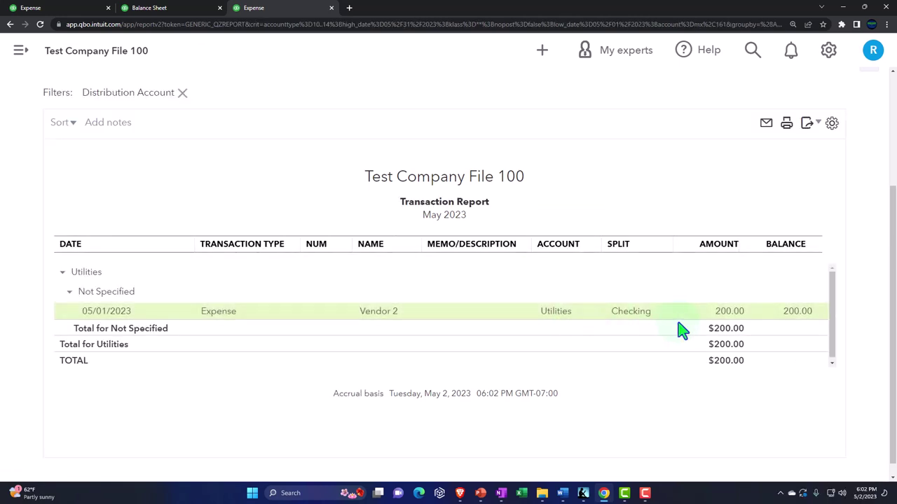
Step: Reassign class P to the $200 Utilities line, save it, and return to the Profit and Loss
click(729, 313)
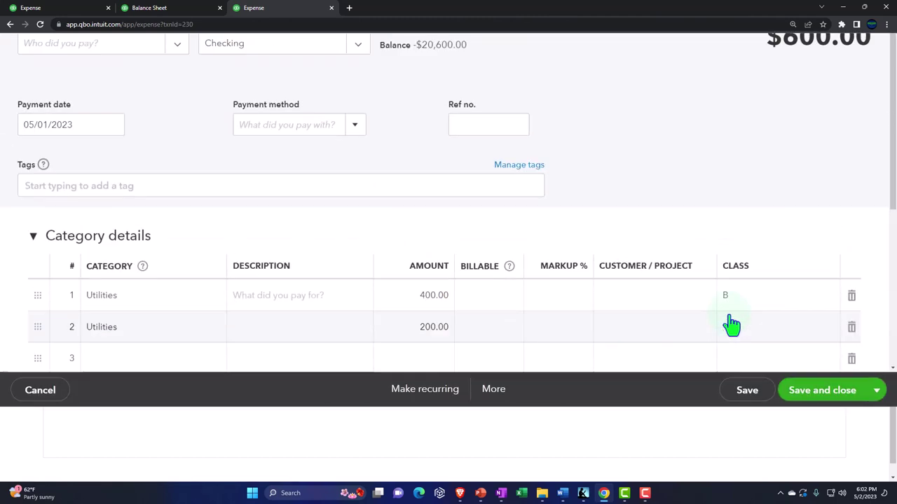
click(743, 409)
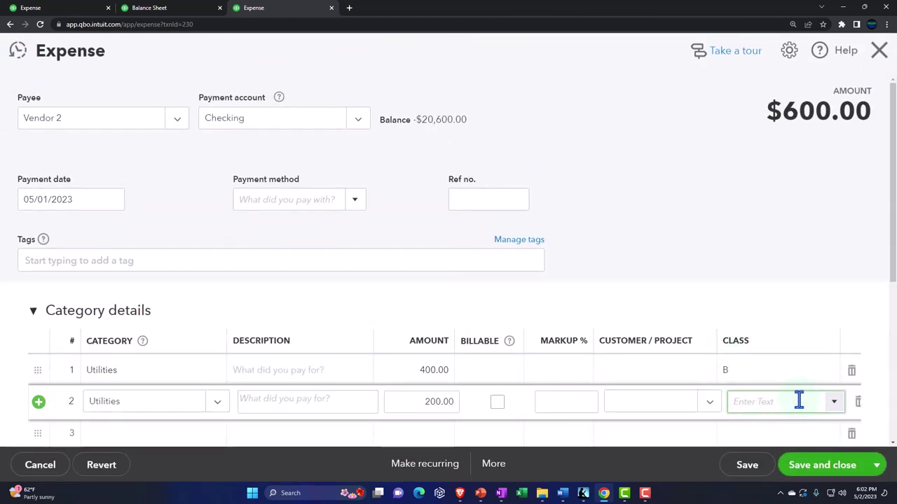
click(834, 407)
click(759, 378)
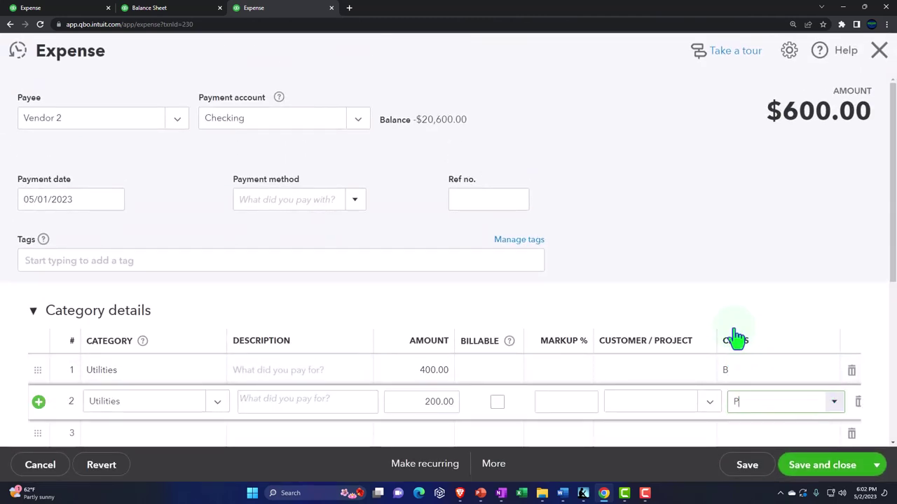
click(813, 468)
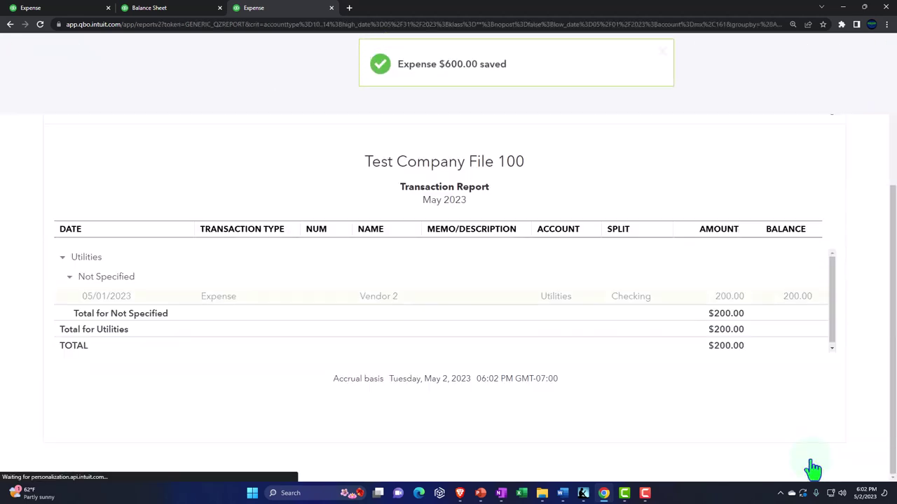
scroll(124, 200, up, 1)
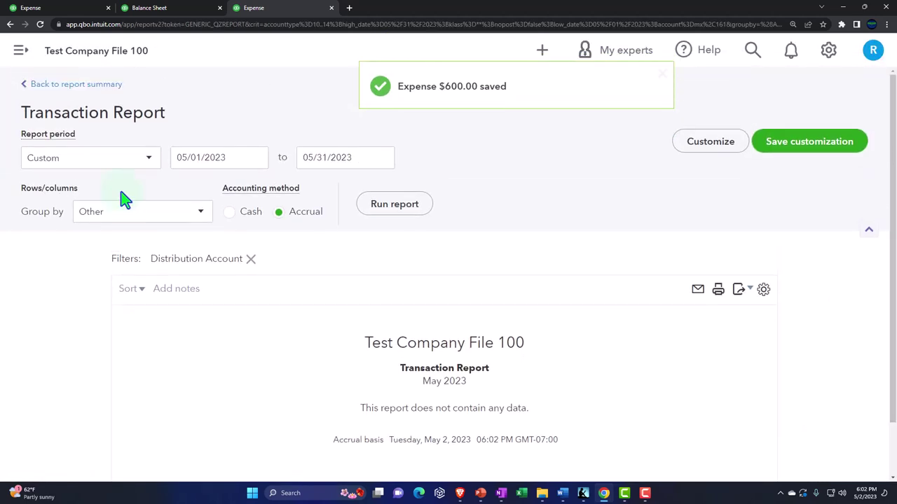
click(77, 84)
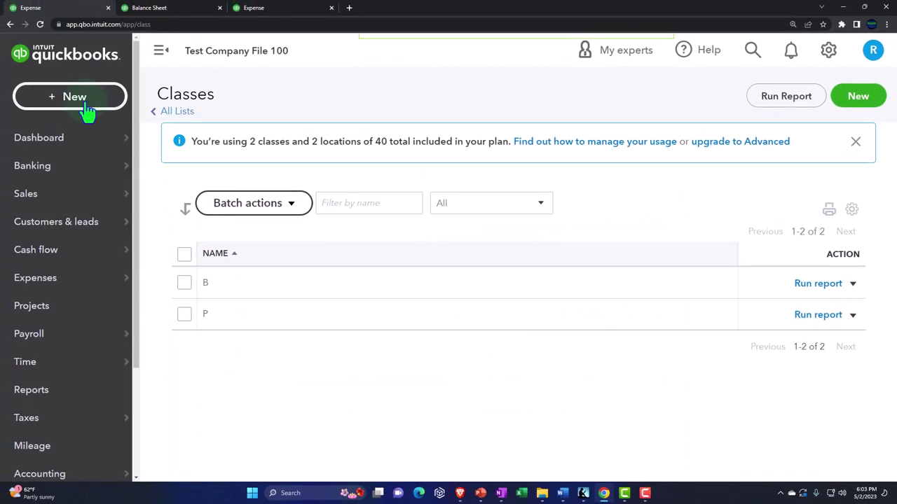
Step: Start a new invoice for Customer 1 with the invoice class set to B
click(84, 104)
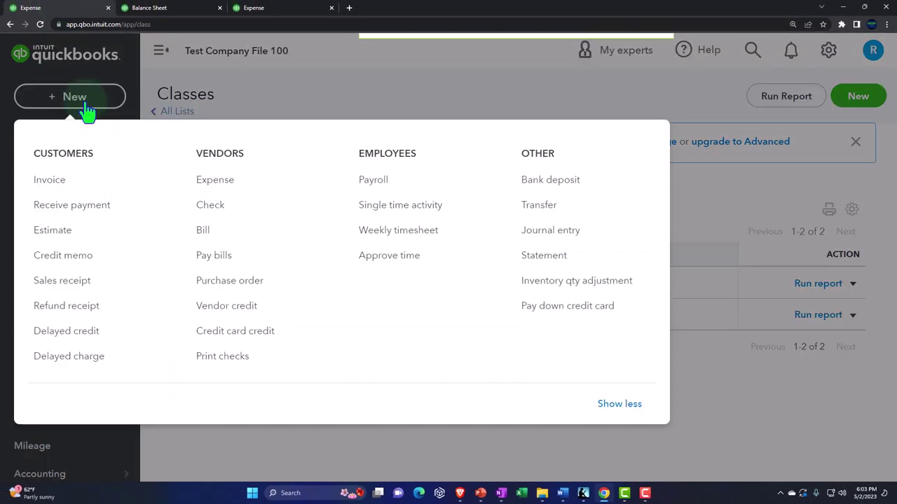
click(55, 184)
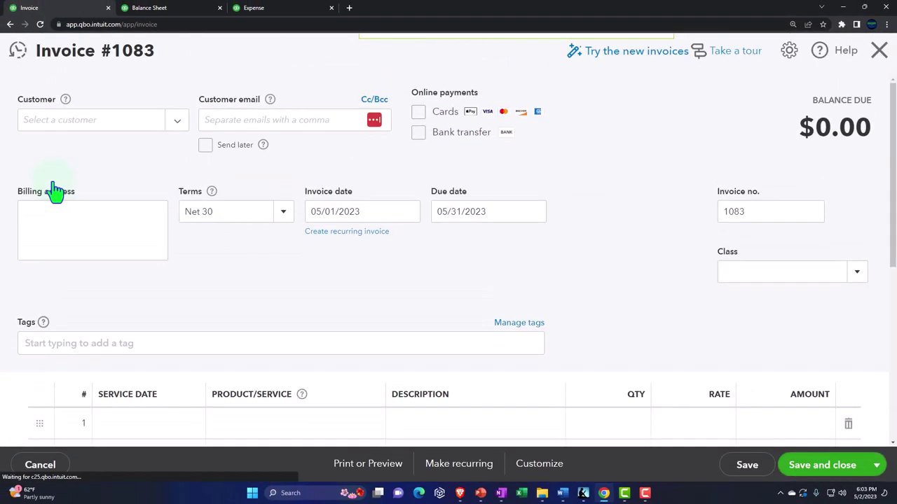
click(170, 126)
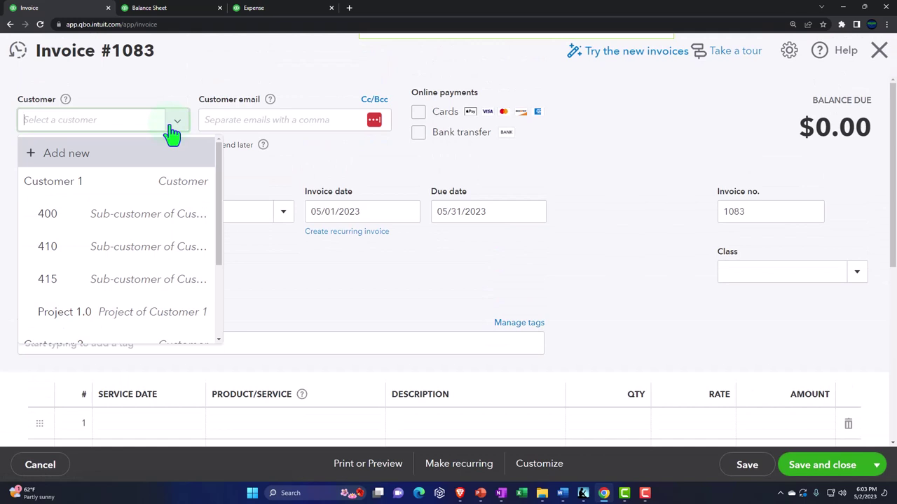
click(96, 184)
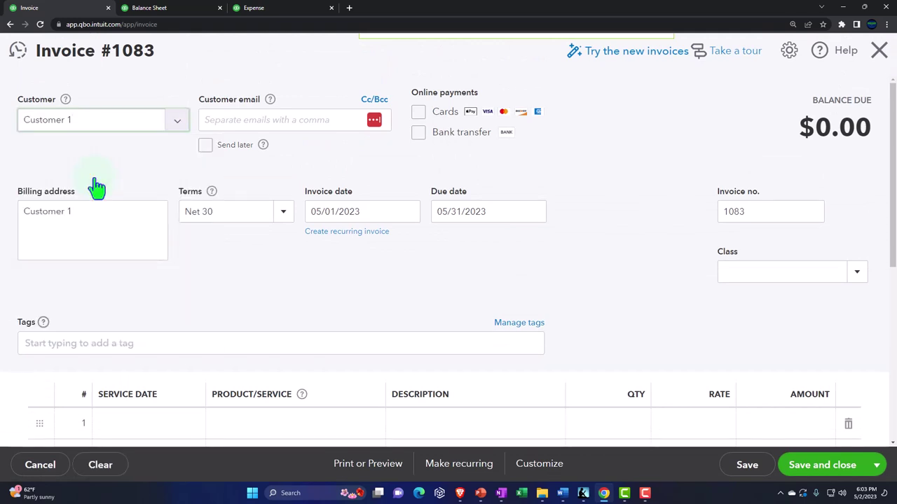
key(ctrl+minus)
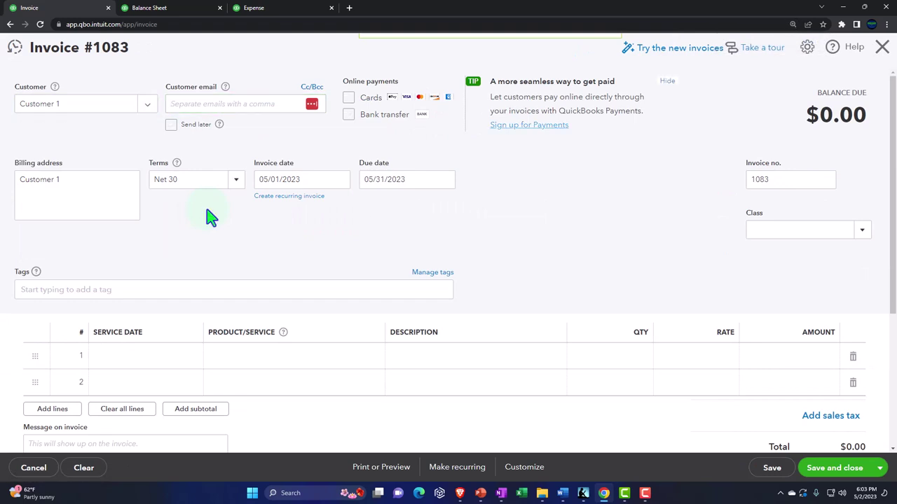
click(102, 181)
key(Tab)
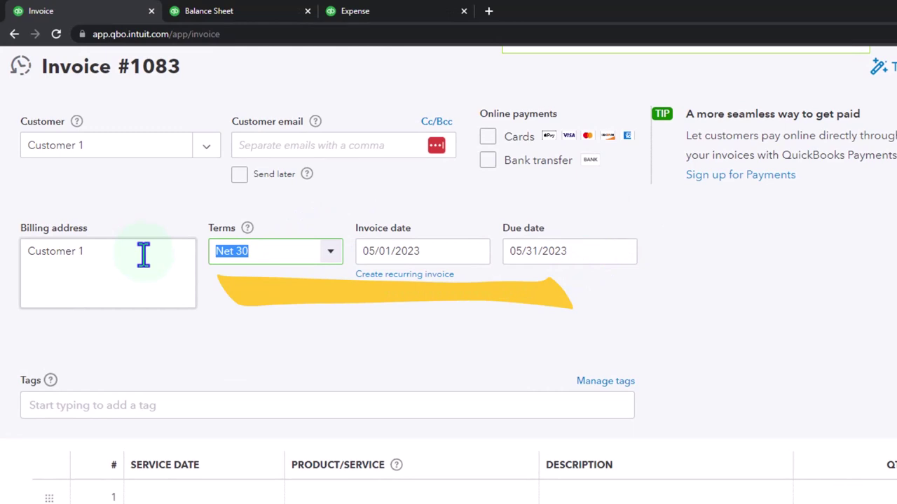
key(Tab)
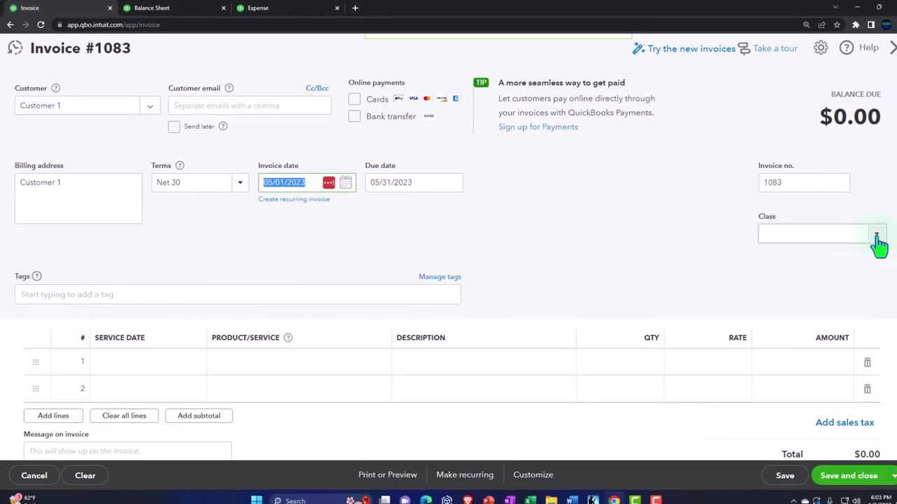
click(877, 237)
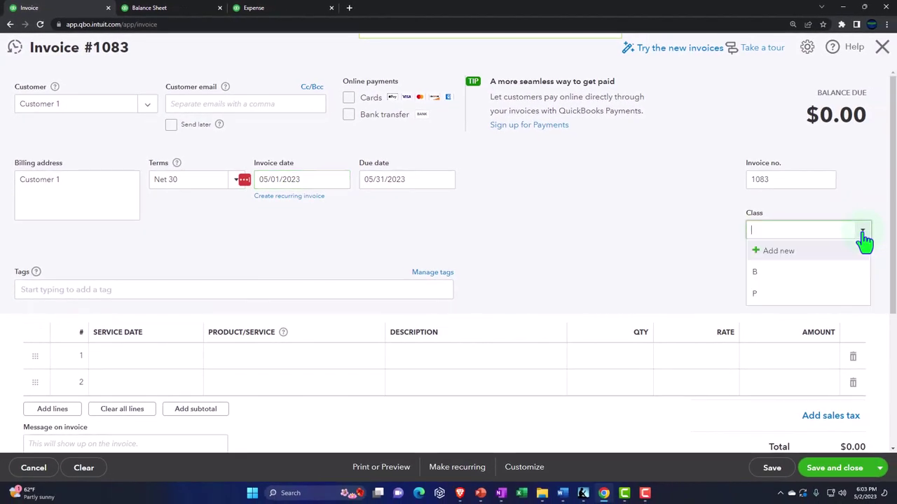
click(772, 276)
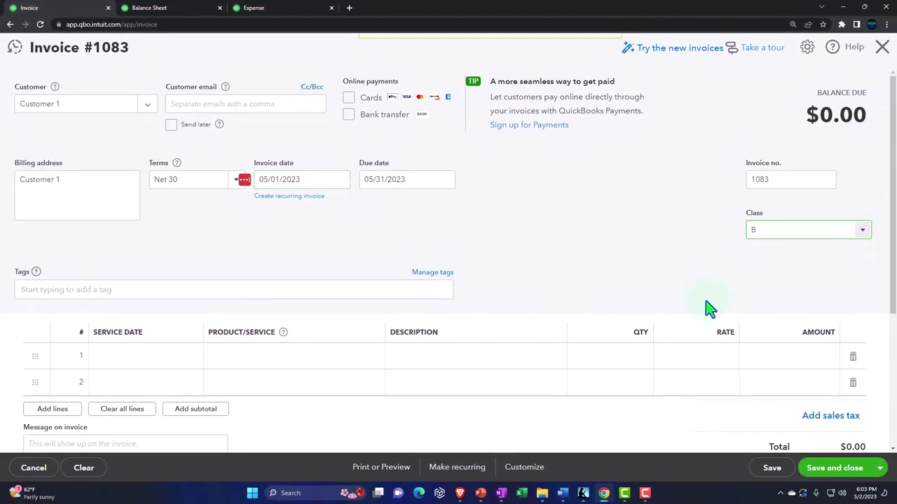
Step: Add an Hours line at a 5,000 rate and save and close invoice 1083
click(171, 364)
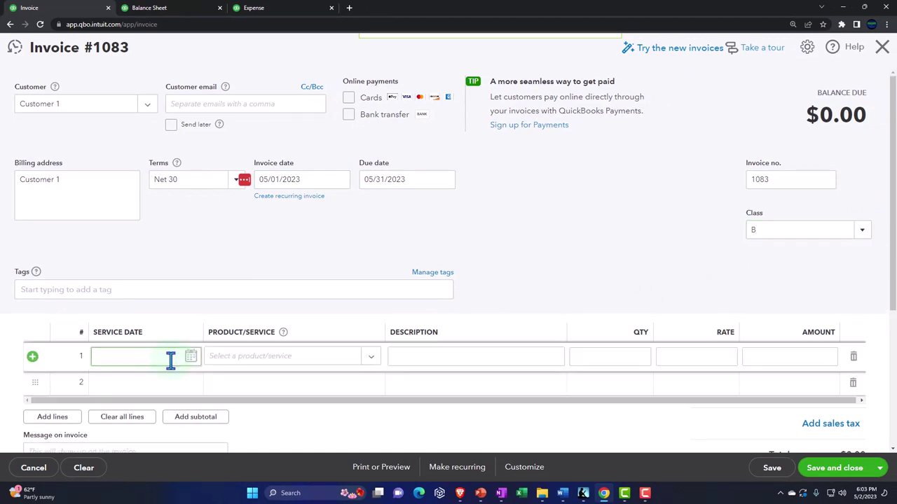
scroll(170, 361, down, 1)
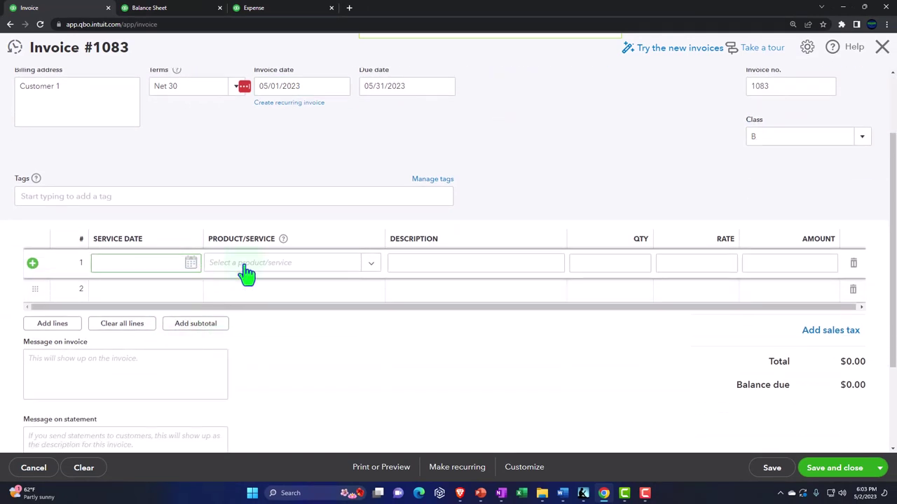
click(372, 265)
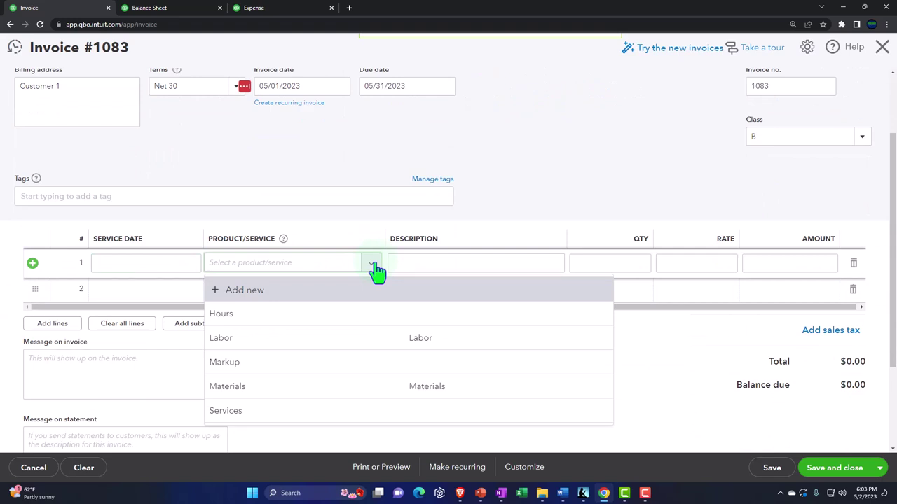
click(271, 340)
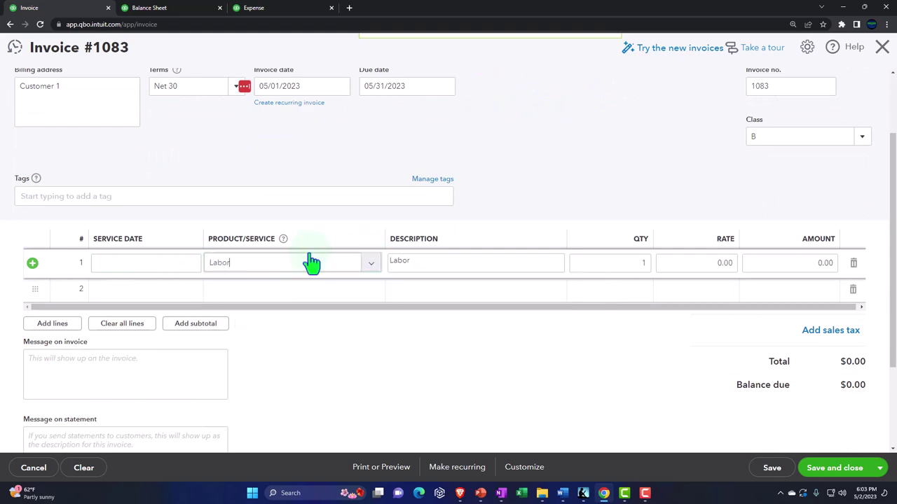
click(369, 266)
click(293, 315)
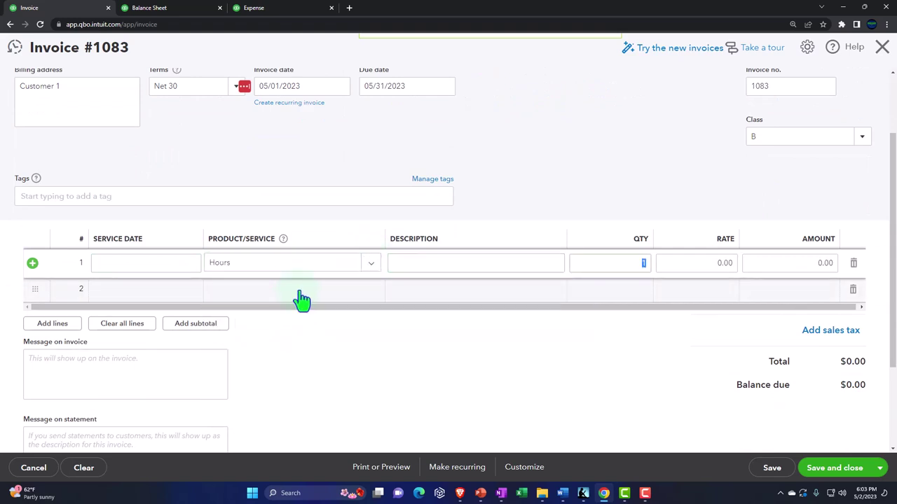
key(Tab)
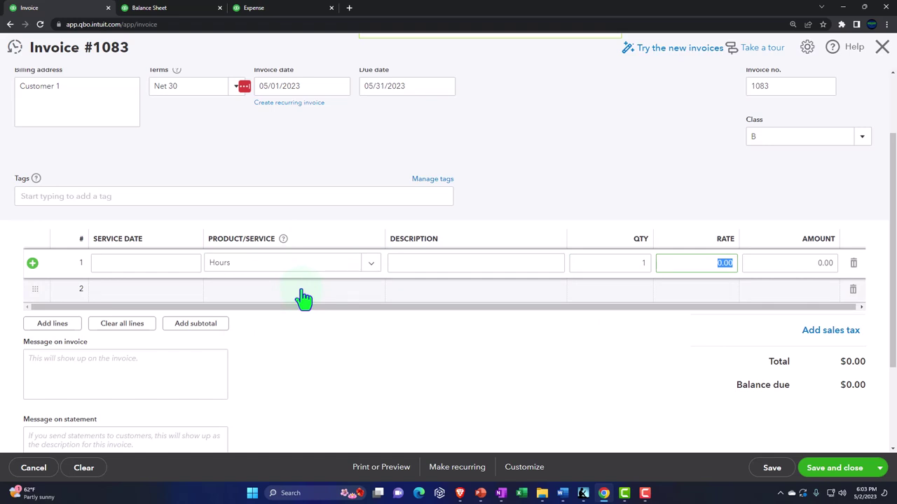
text(5,00)
text(0)
key(Tab)
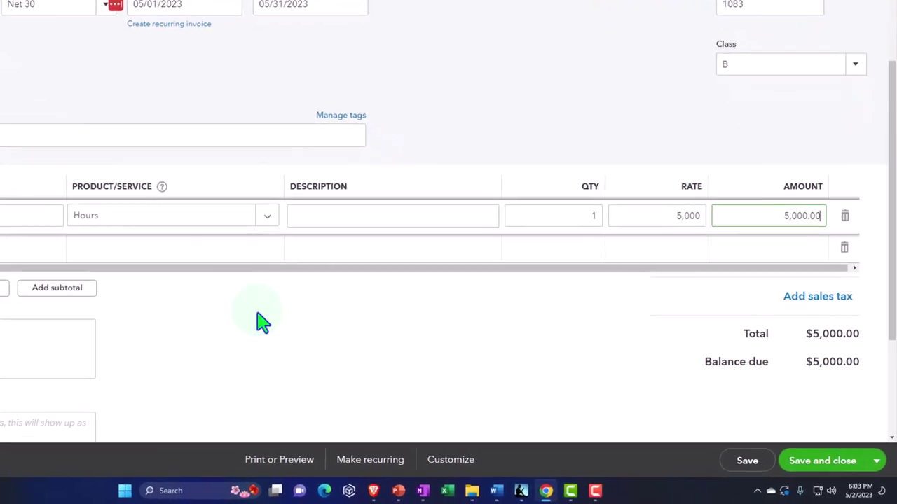
click(263, 323)
scroll(263, 323, up, 1)
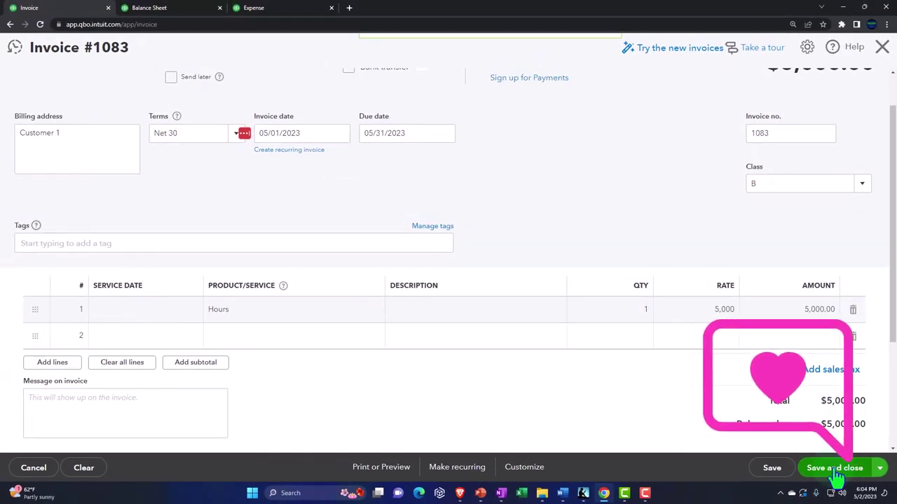
click(836, 470)
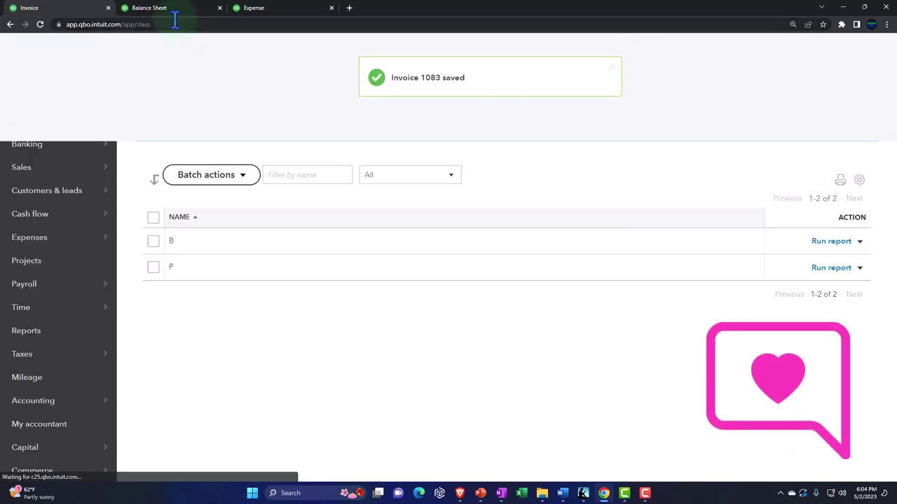
Step: Re-run the May 2023 Balance Sheet to show $5,000.00 Accounts Receivable under Not Specified
click(170, 11)
scroll(537, 172, up, 2)
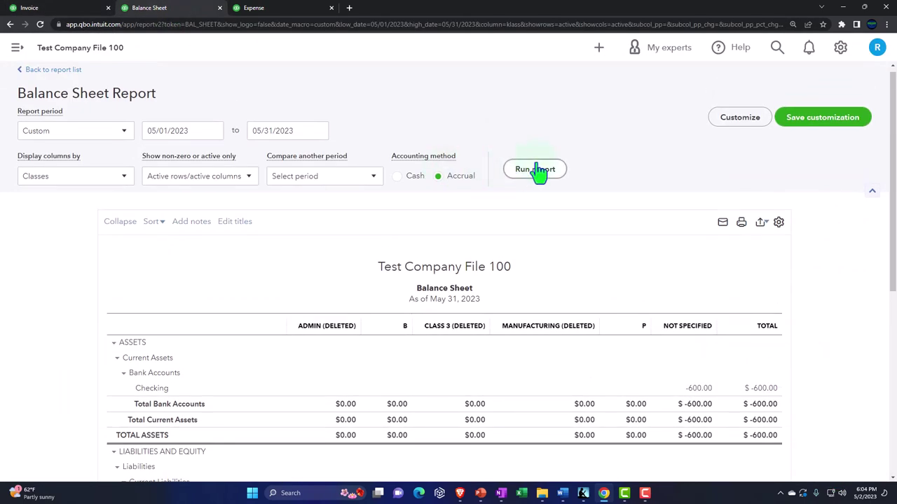
click(535, 170)
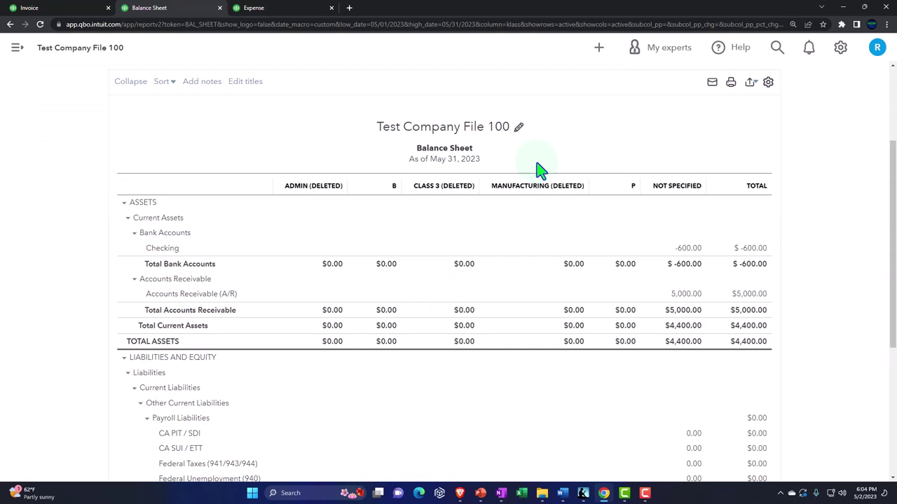
scroll(537, 170, down, 1)
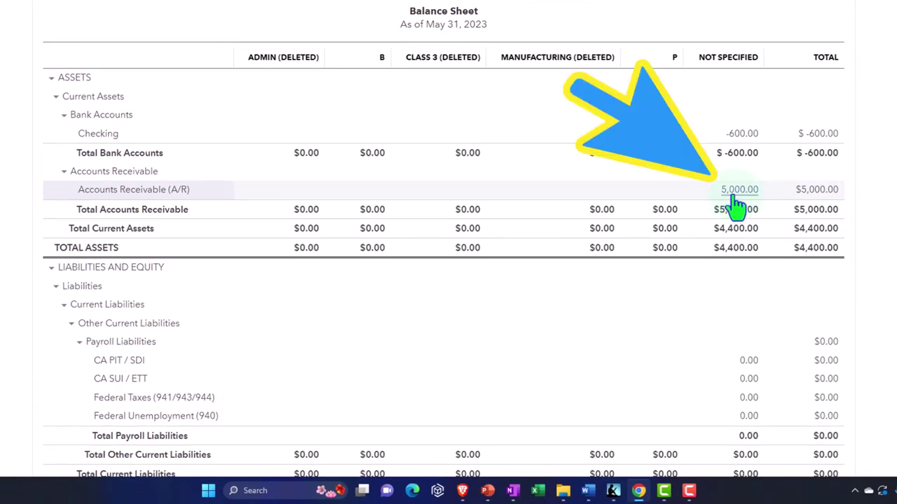
click(732, 200)
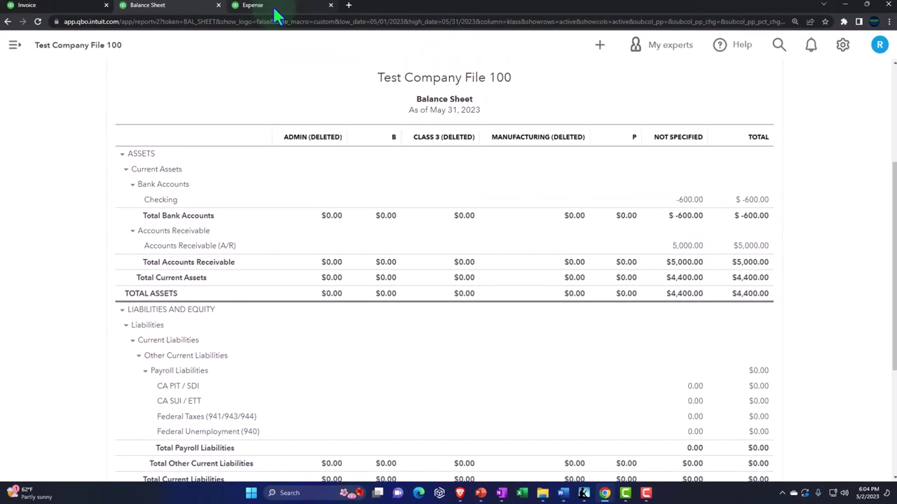
click(274, 7)
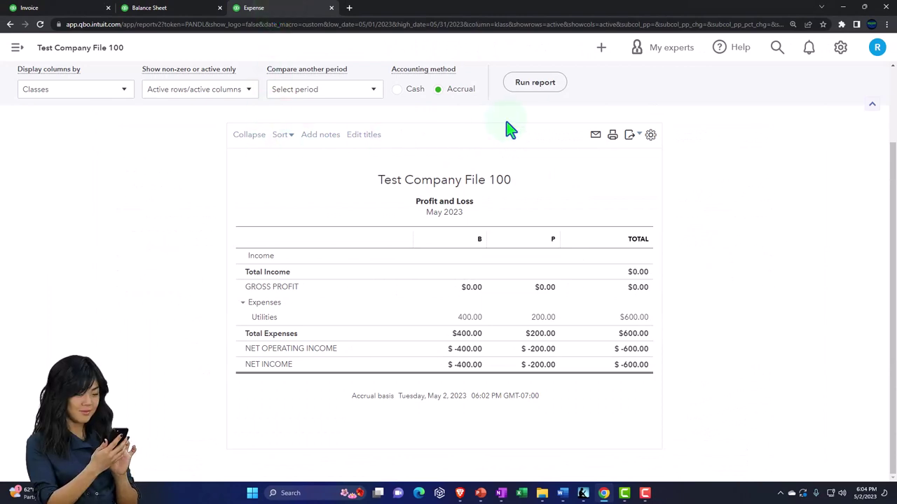
Step: Re-run the May 2023 Profit and Loss to check $5,000.00 Services income under class B
click(532, 84)
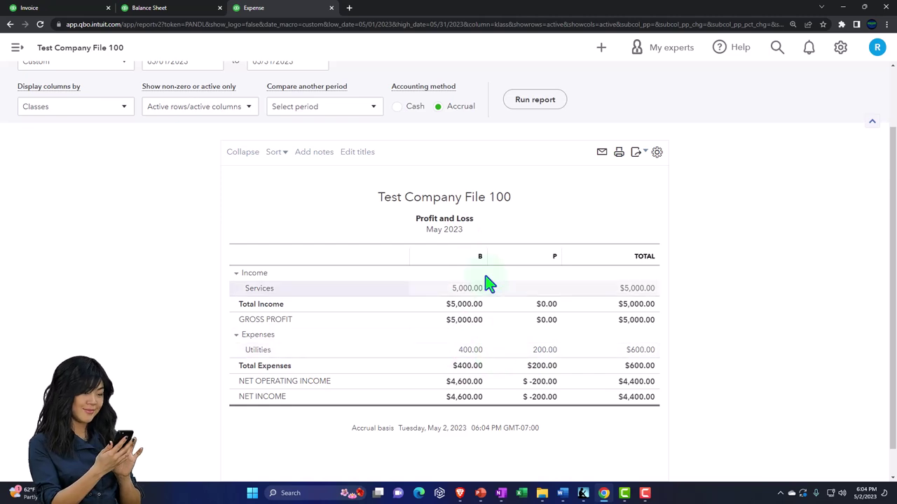
key(ctrl+plus)
key(ctrl+plus)
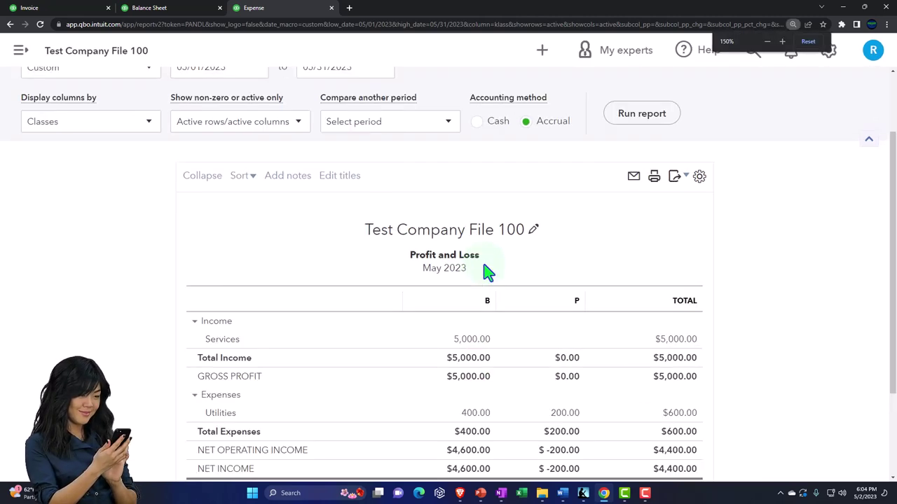
scroll(489, 272, down, 3)
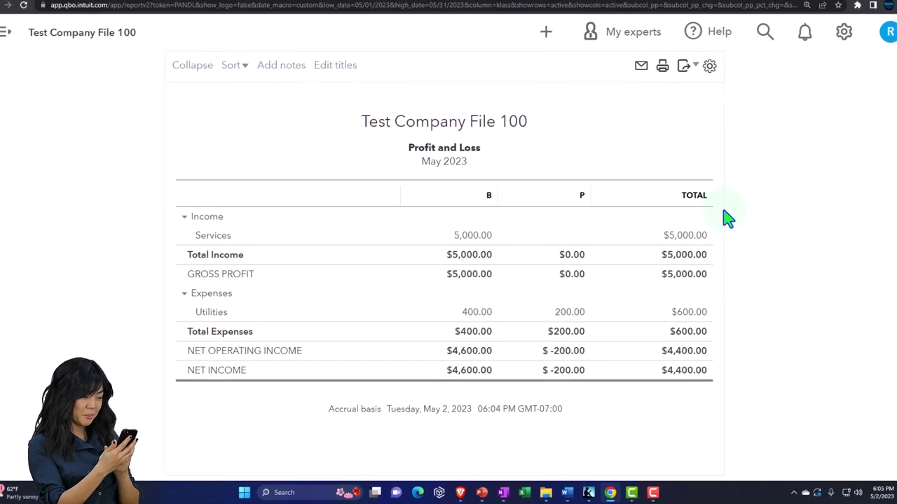
click(186, 8)
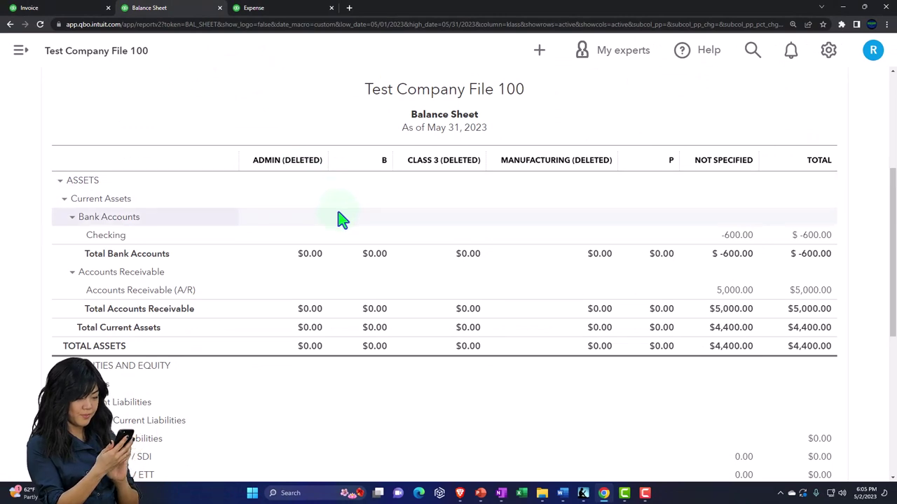
Step: Reset the browser zoom to normal and return to the Classes list showing classes B and P
key(ctrl+minus)
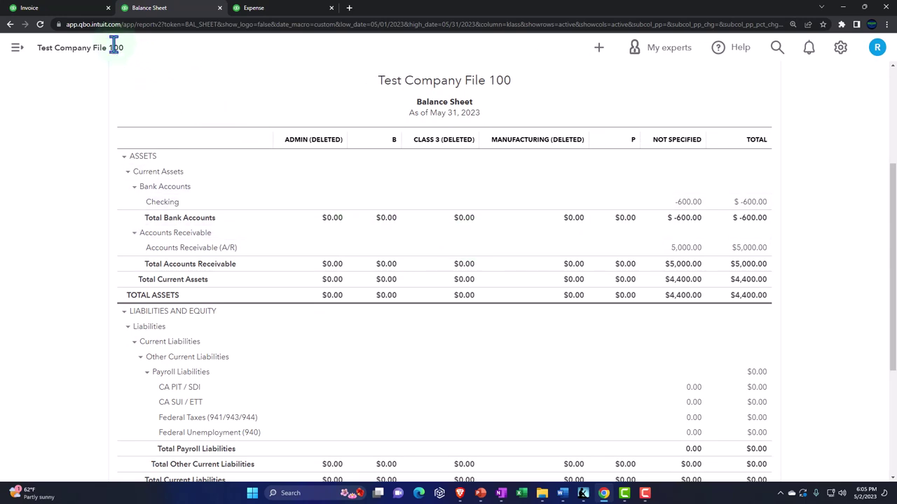
click(73, 8)
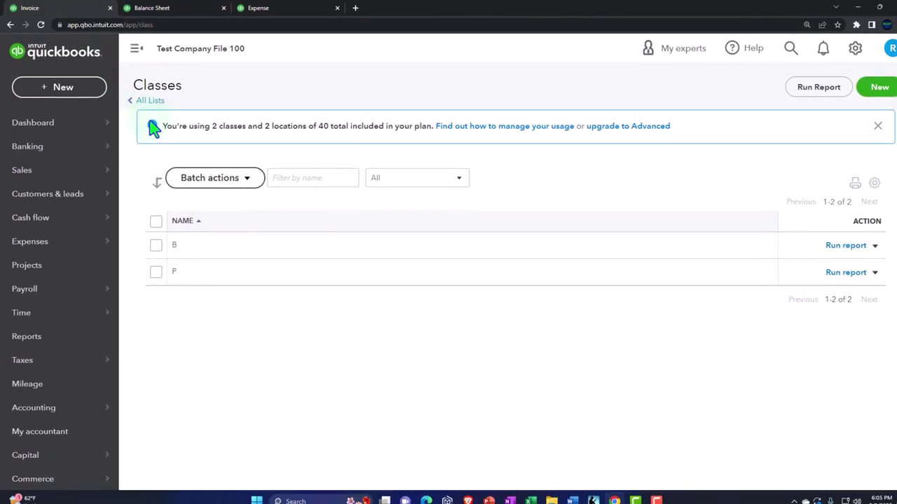
Step: Start a new expense with Vendor 2 as the payee
click(59, 87)
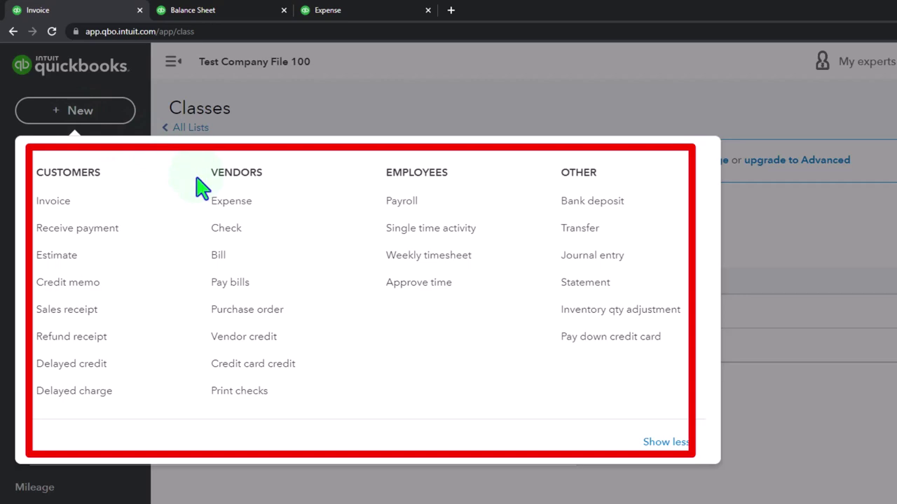
click(225, 201)
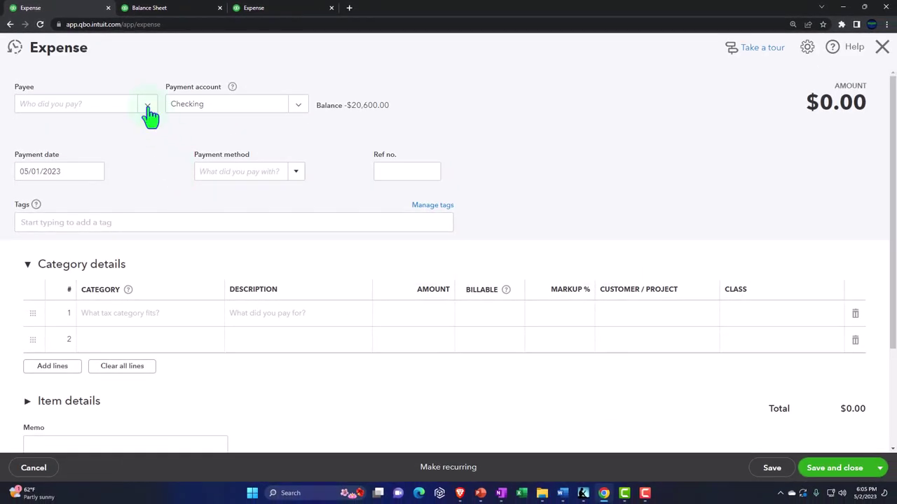
click(148, 107)
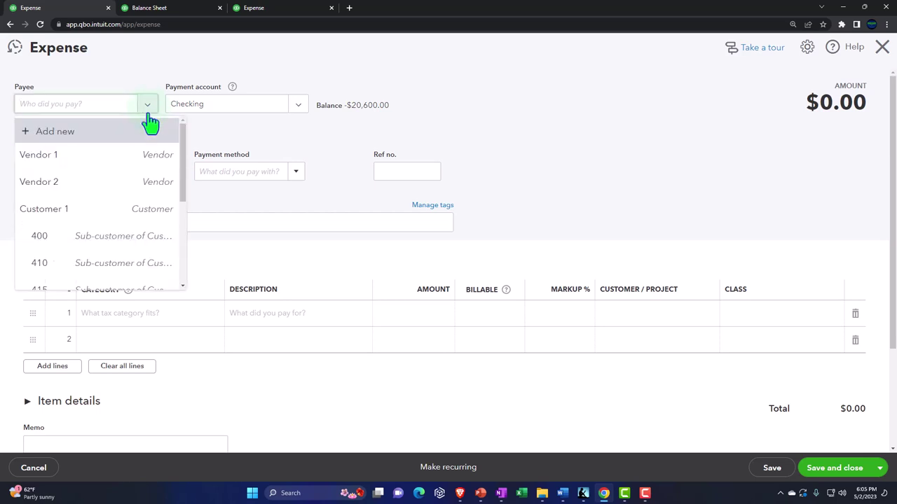
click(85, 184)
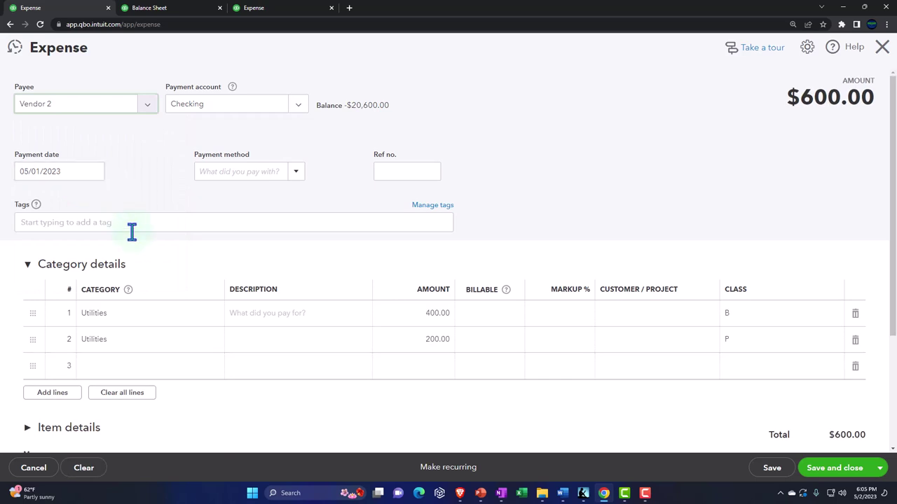
Step: Delete the Utilities 400.00 line and replace the remaining line's category with a new 'Loans Payable' account
click(855, 314)
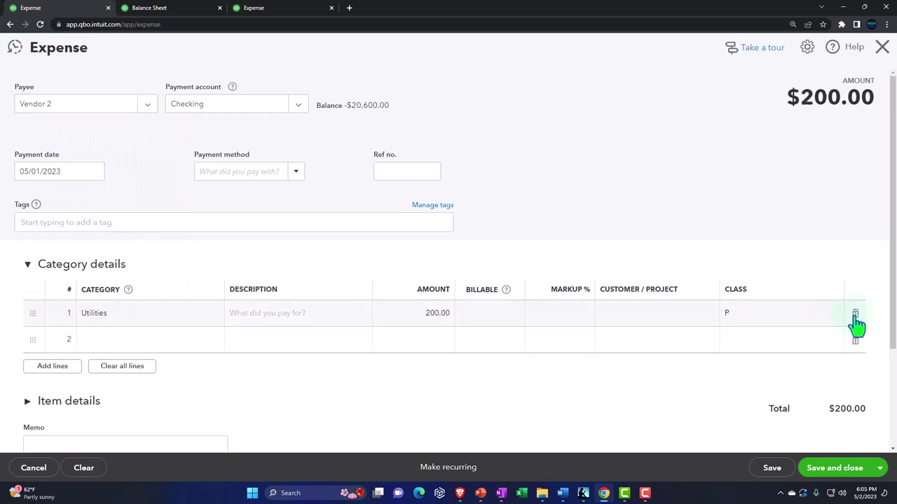
click(118, 320)
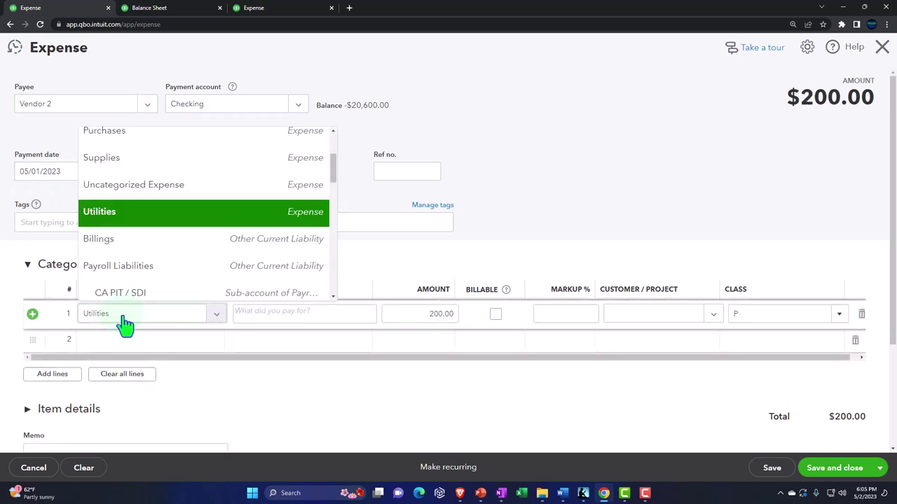
double_click(88, 321)
text(Loan)
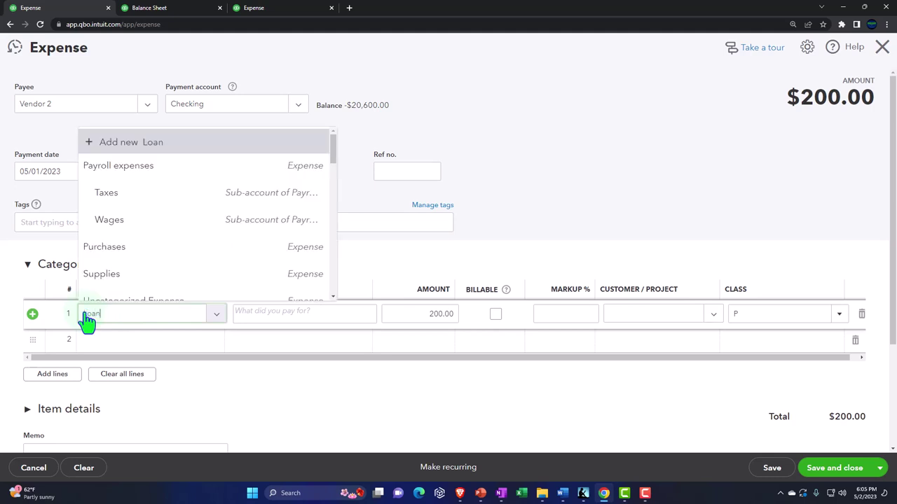
text(s Payable)
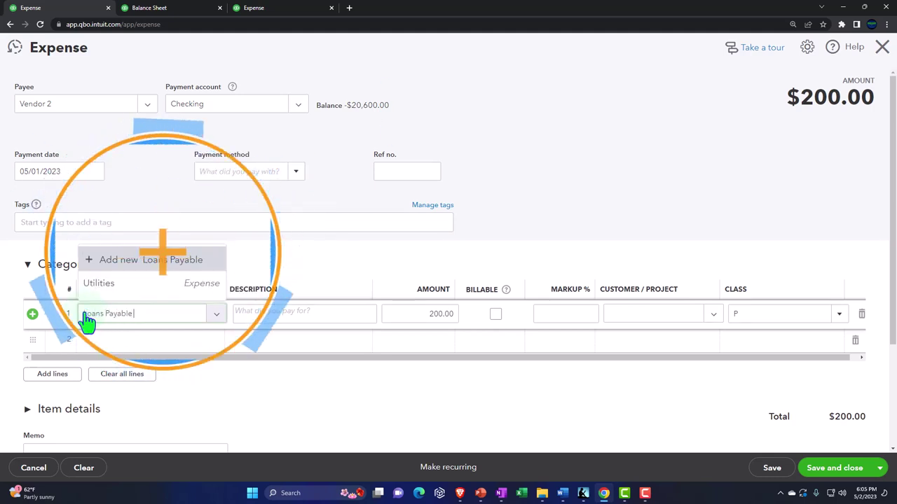
key(Return)
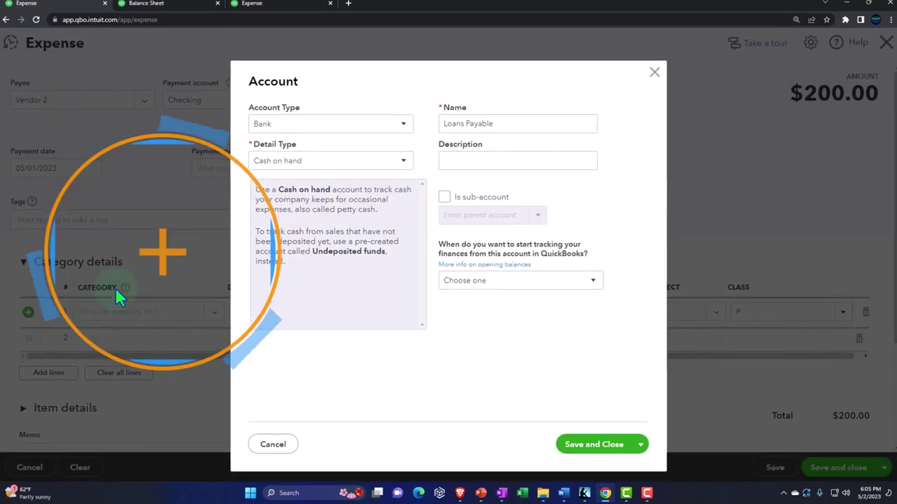
Step: Save the new Loans Payable account as type Other Current Liabilities
click(401, 122)
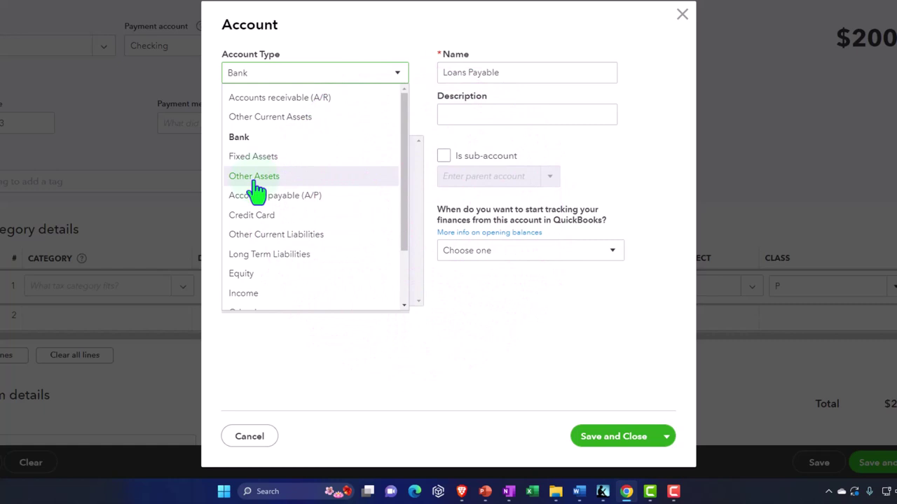
scroll(256, 188, down, 3)
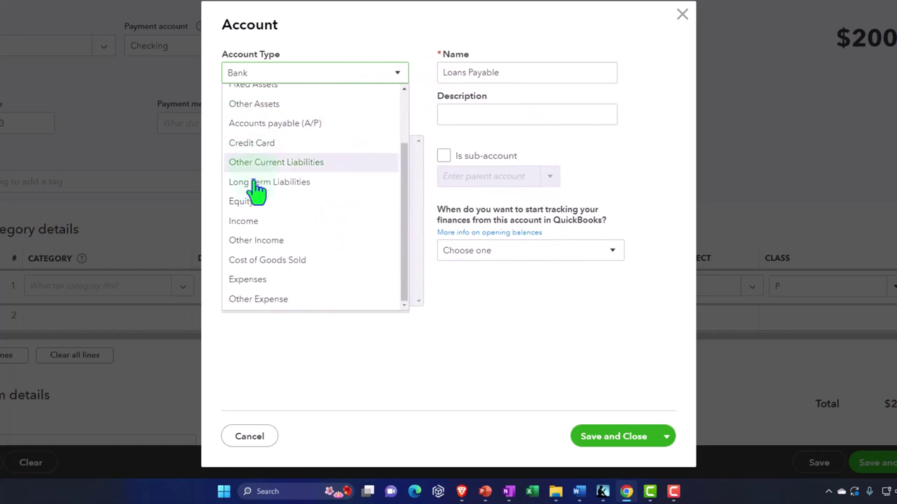
click(253, 164)
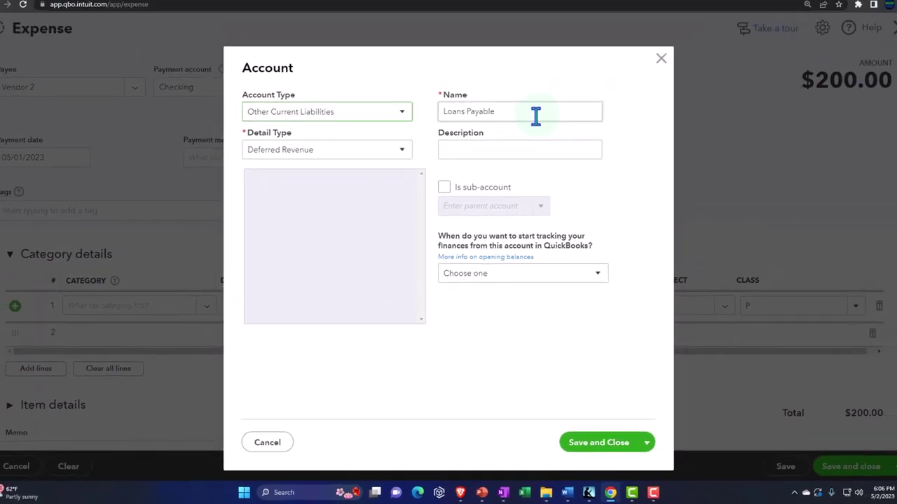
click(595, 446)
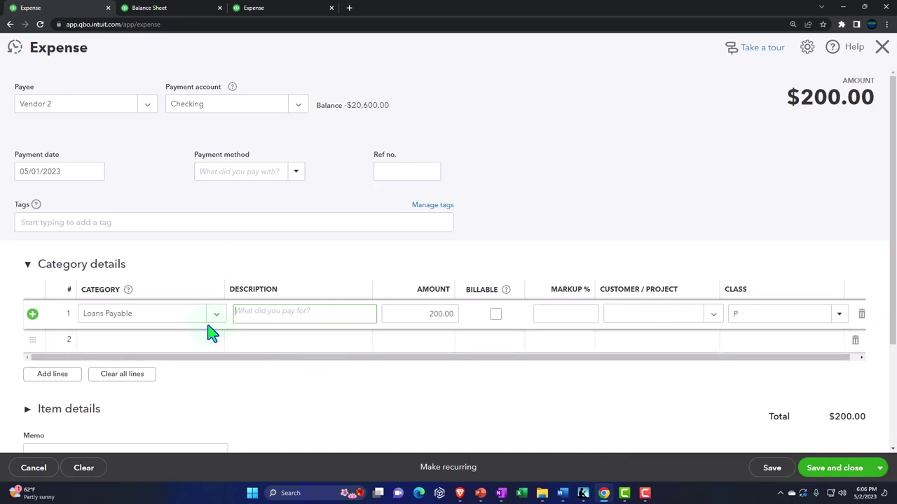
Step: Tag the $200 Loans Payable line with class B and save the expense
click(837, 317)
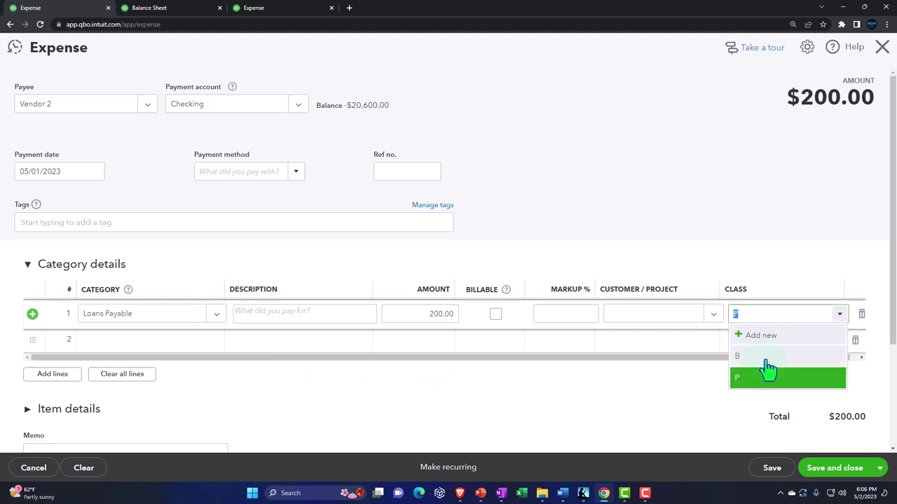
click(765, 362)
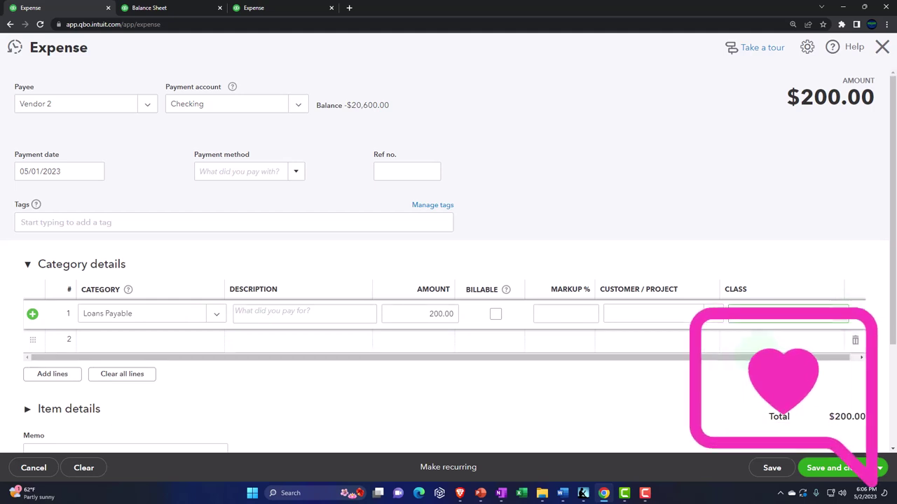
click(827, 475)
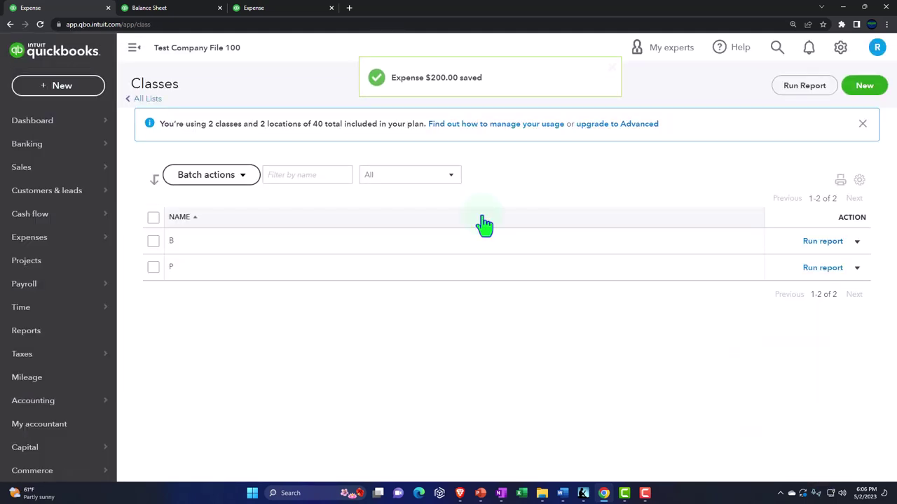
click(210, 7)
Step: Rerun the May 2023 Balance Sheet by class, showing -200.00 Loans Payable under B
scroll(280, 221, up, 3)
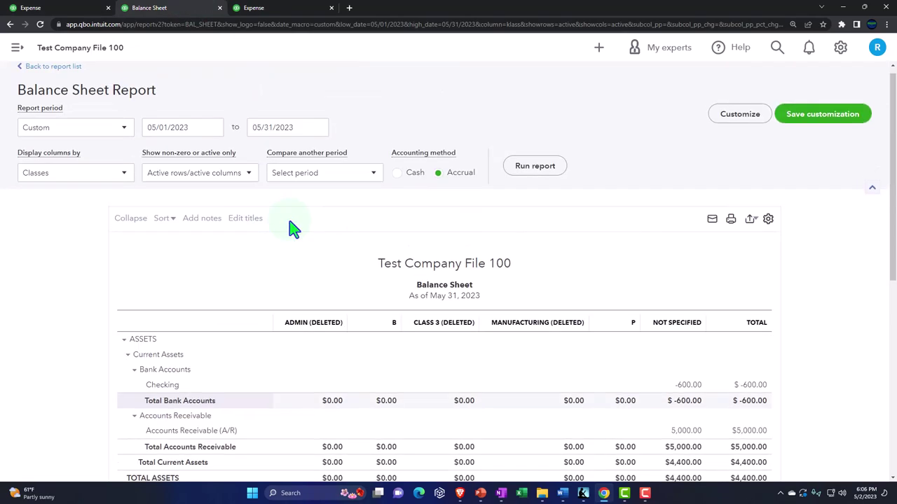
click(536, 171)
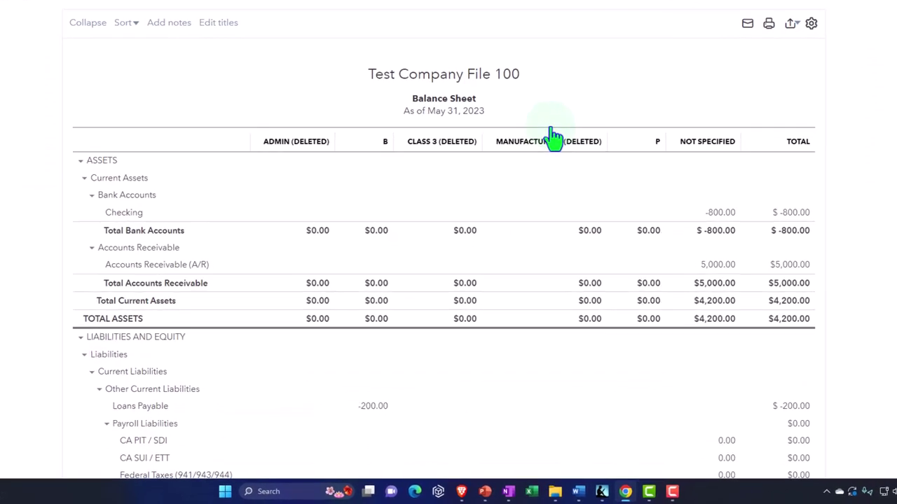
scroll(555, 133, down, 3)
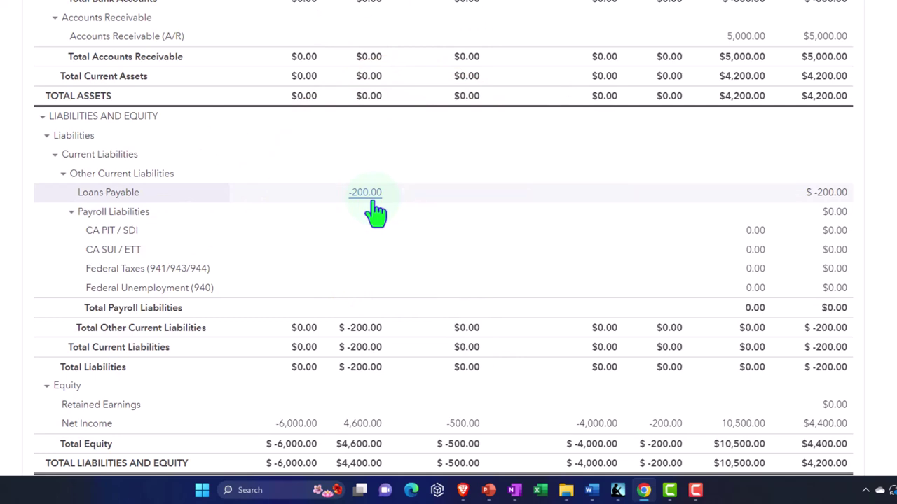
scroll(375, 210, down, 2)
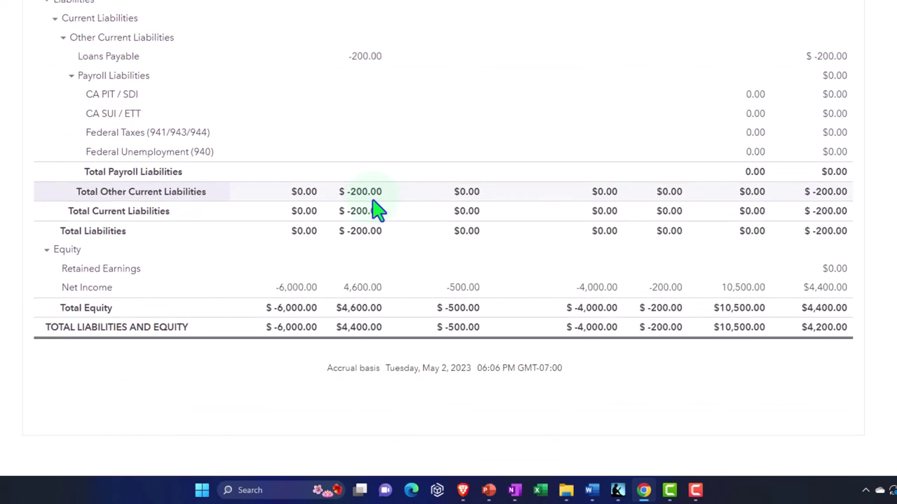
scroll(375, 211, up, 1)
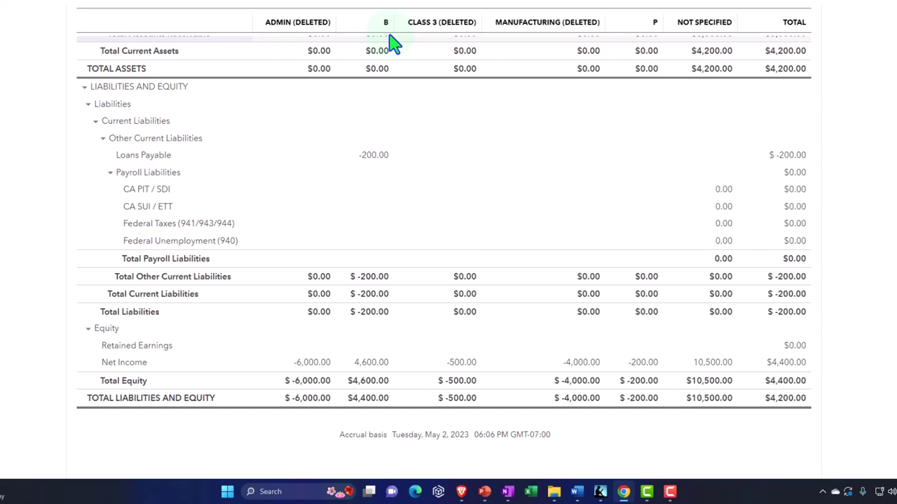
scroll(392, 43, up, 1)
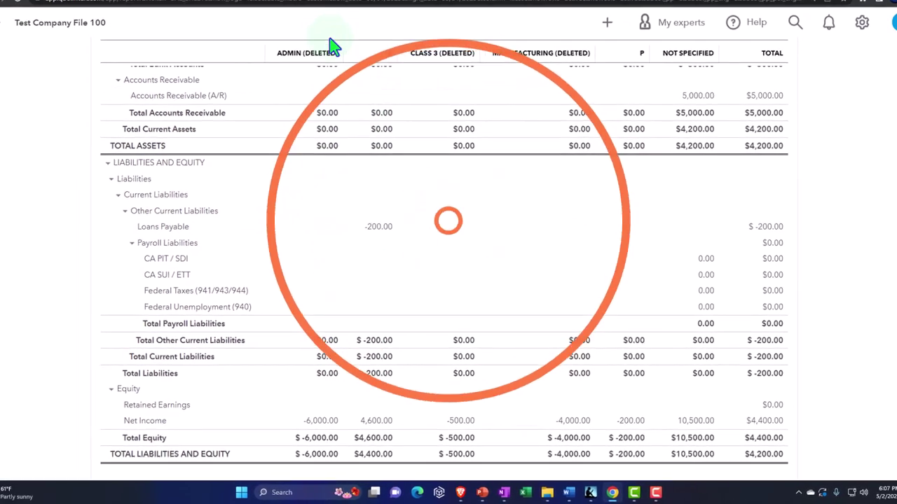
Step: Review the Profit and Loss by class, then return to the Classes list
click(281, 2)
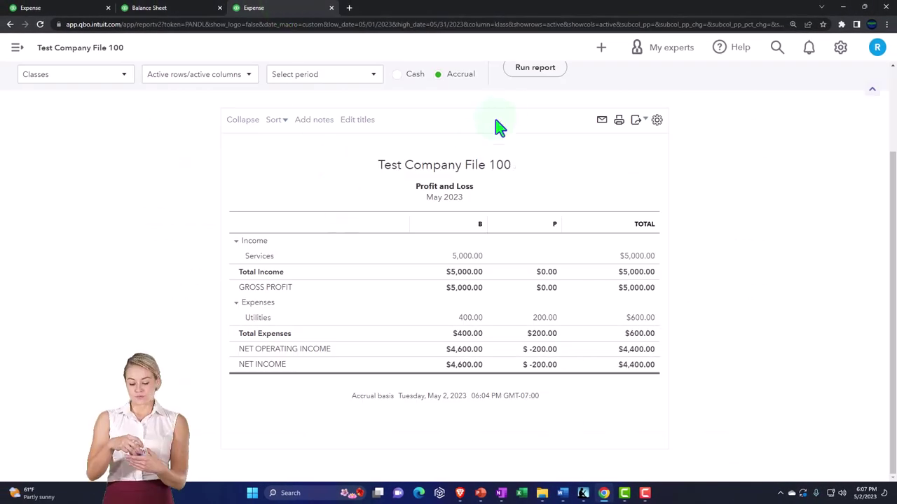
scroll(444, 230, up, 1)
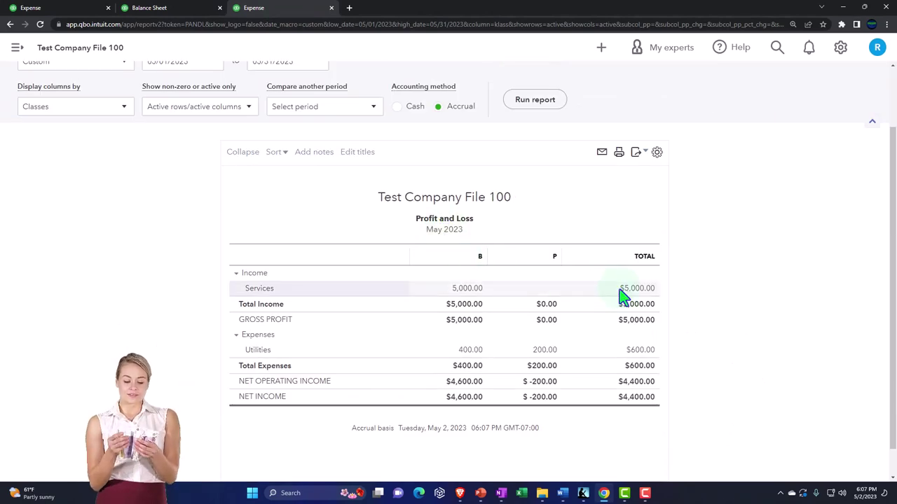
click(70, 10)
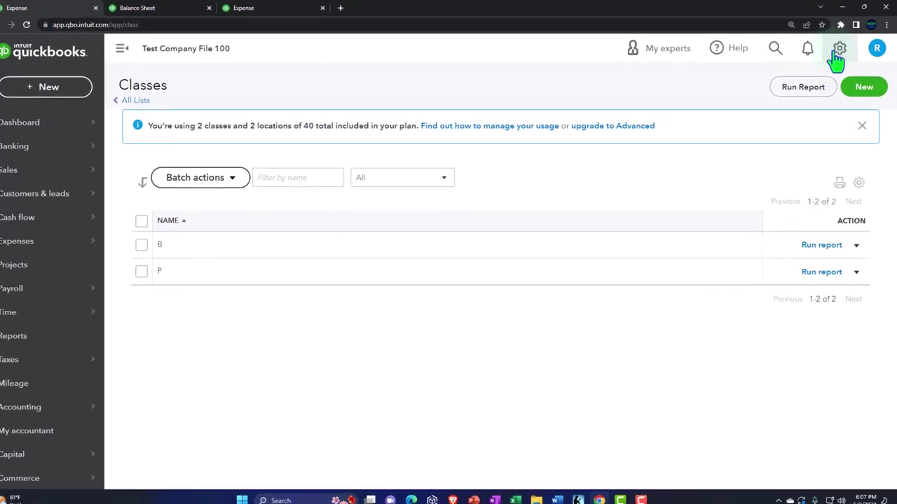
Step: In Advanced settings, set classes to 'One to each row in transaction' with the unassigned-class warning off
click(838, 50)
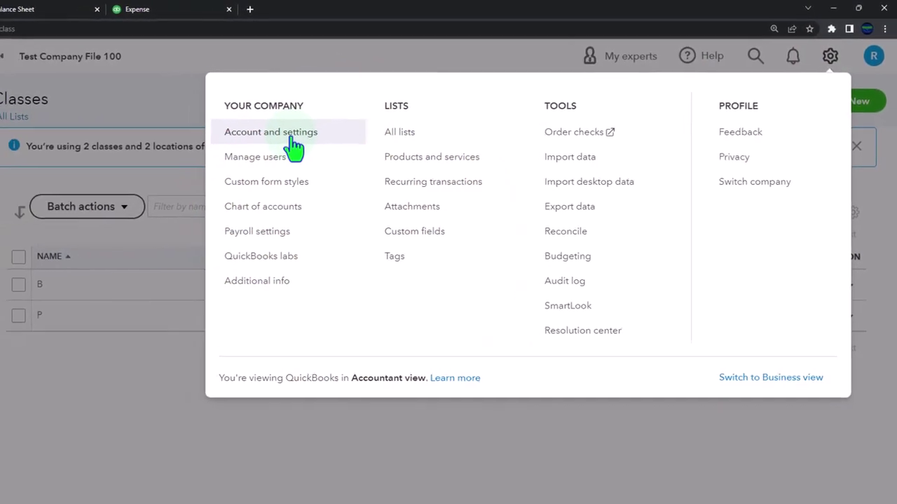
click(293, 147)
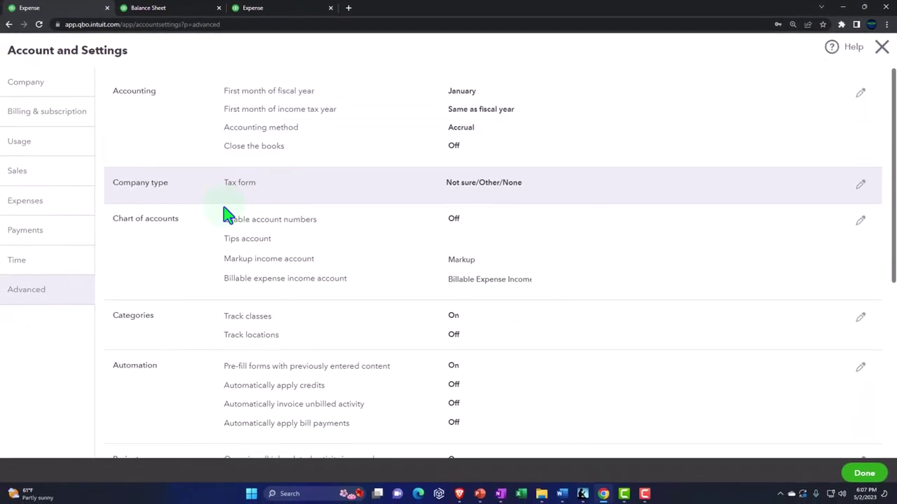
click(365, 346)
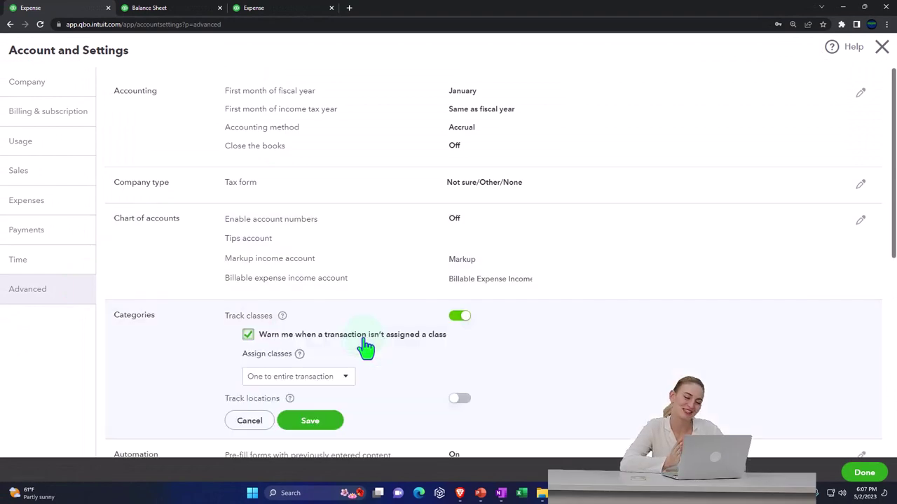
scroll(365, 346, down, 2)
click(348, 238)
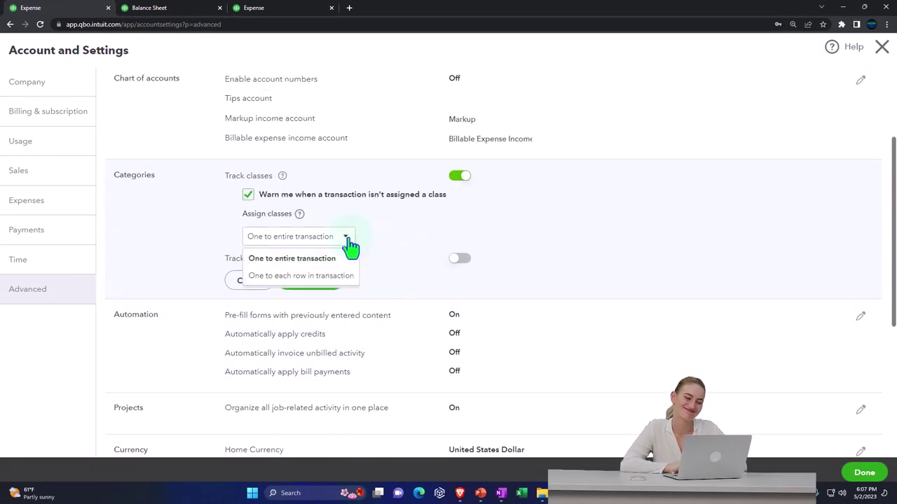
click(306, 278)
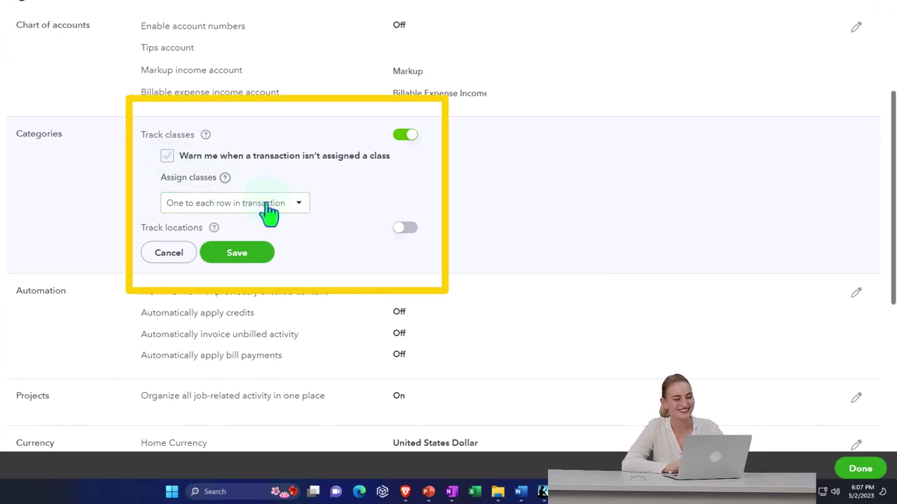
click(254, 255)
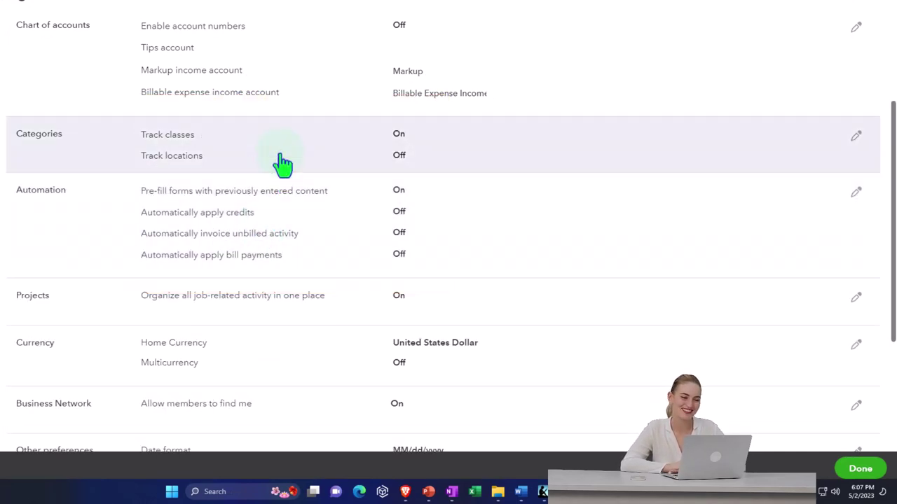
click(280, 164)
click(298, 205)
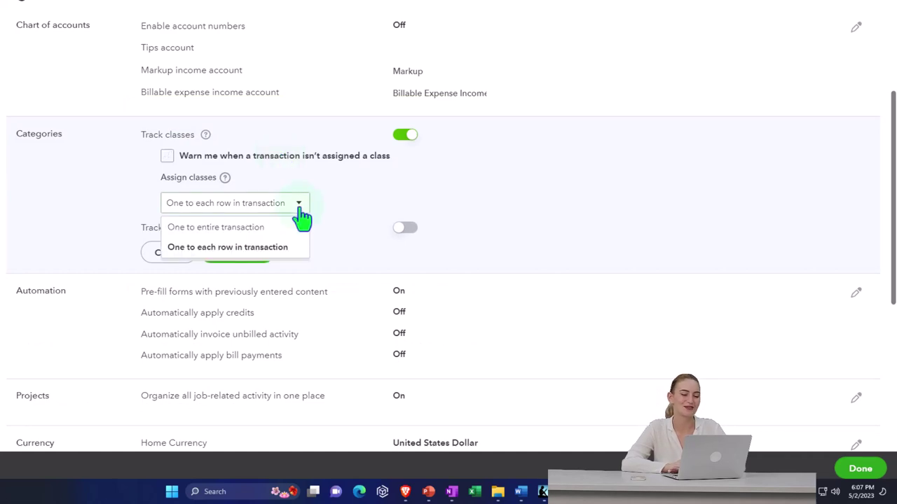
click(352, 203)
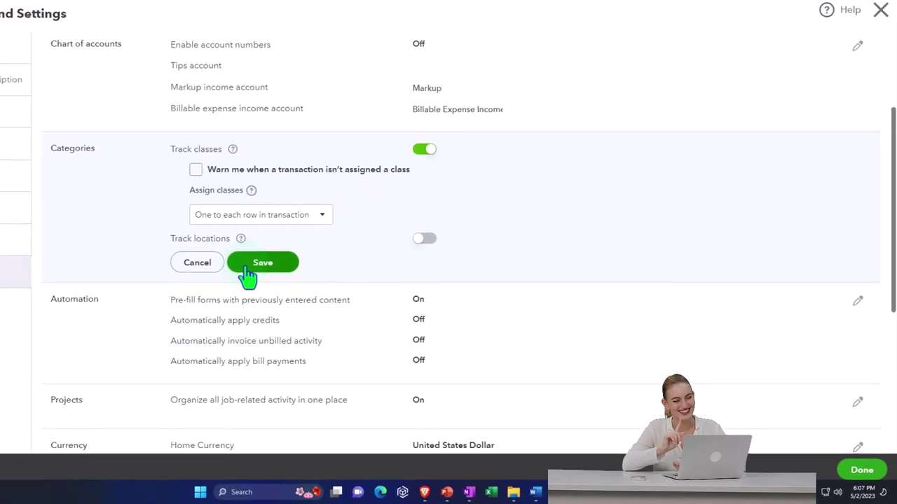
click(237, 255)
click(876, 468)
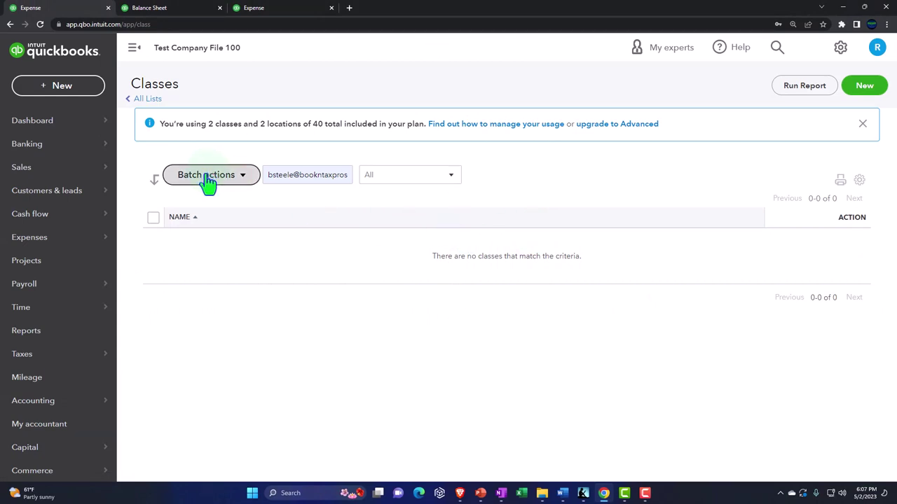
Step: Check that a new expense shows a Class field per line, discard it, and start invoice #1084
click(65, 89)
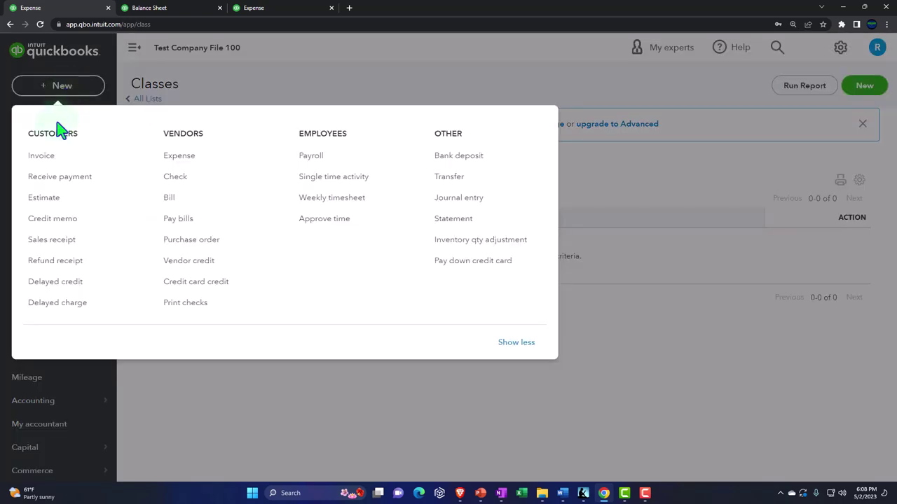
click(186, 159)
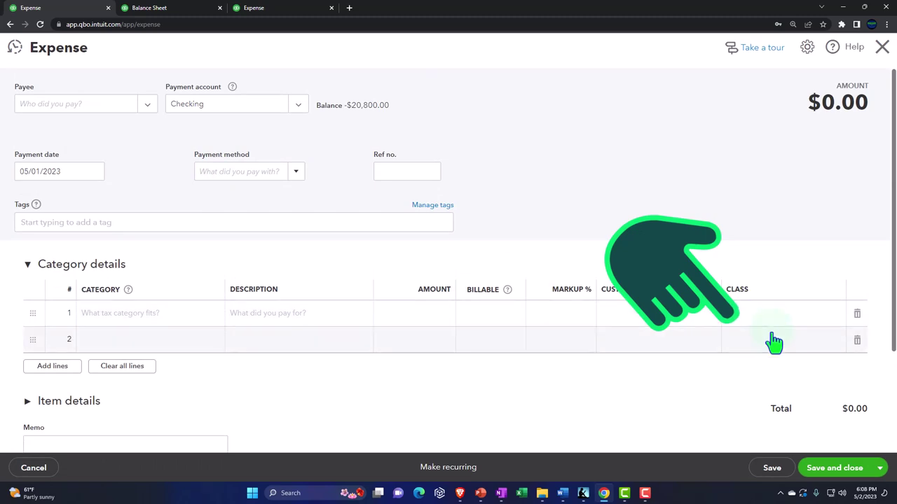
click(884, 55)
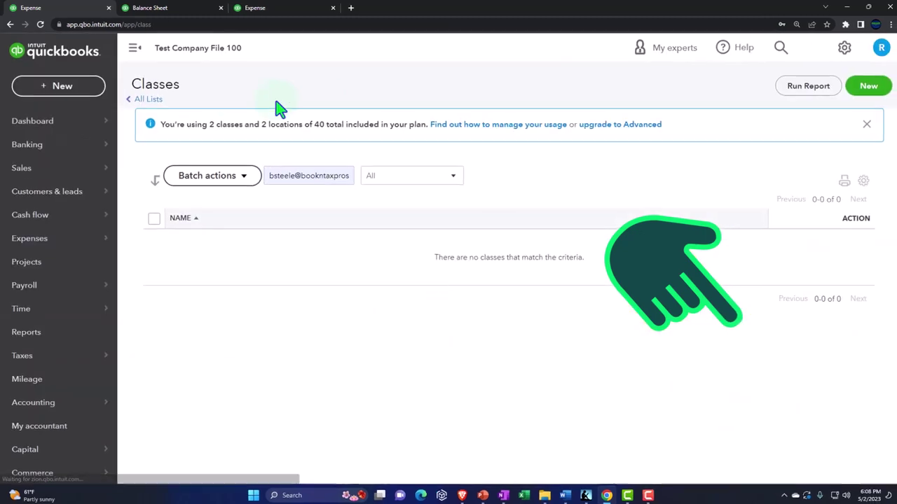
click(56, 85)
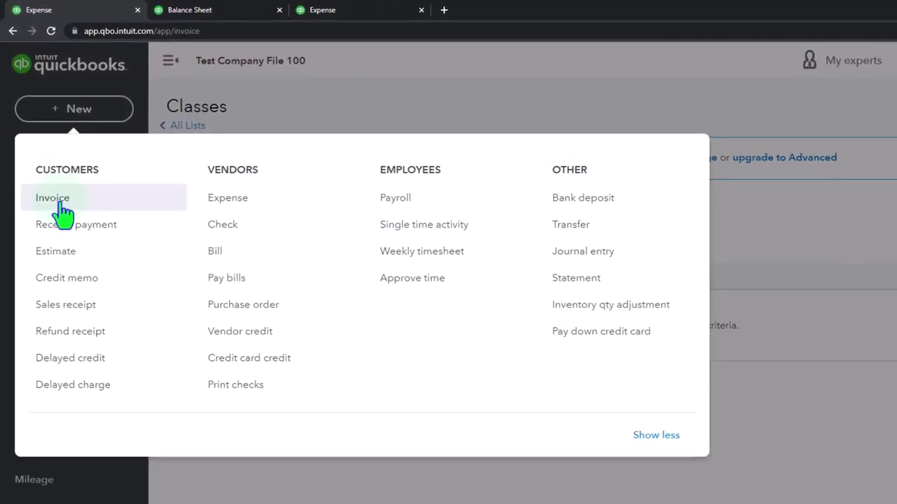
click(62, 189)
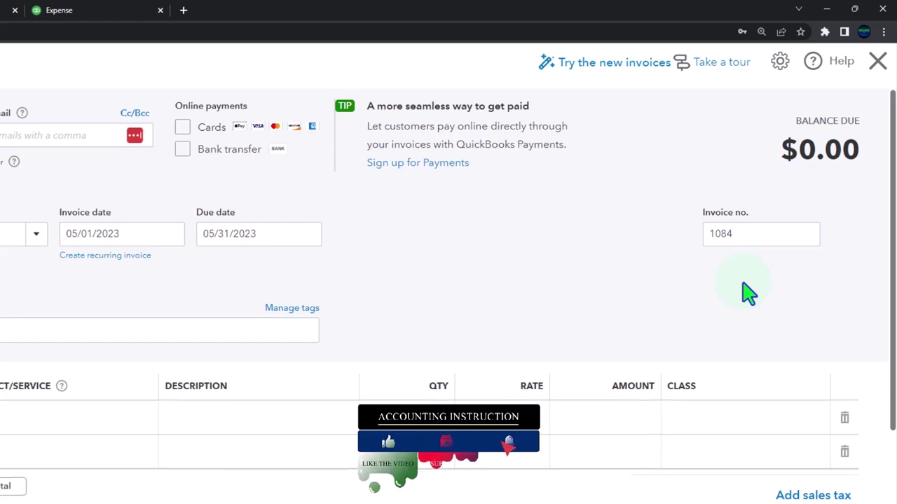
Step: Bill invoice 1084 to Customer 2 and collapse the billable items panel
click(146, 106)
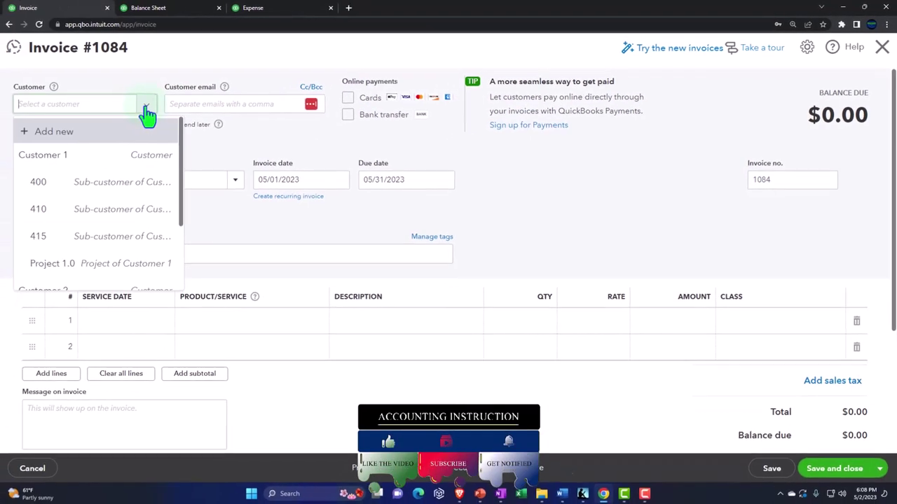
scroll(130, 155, down, 2)
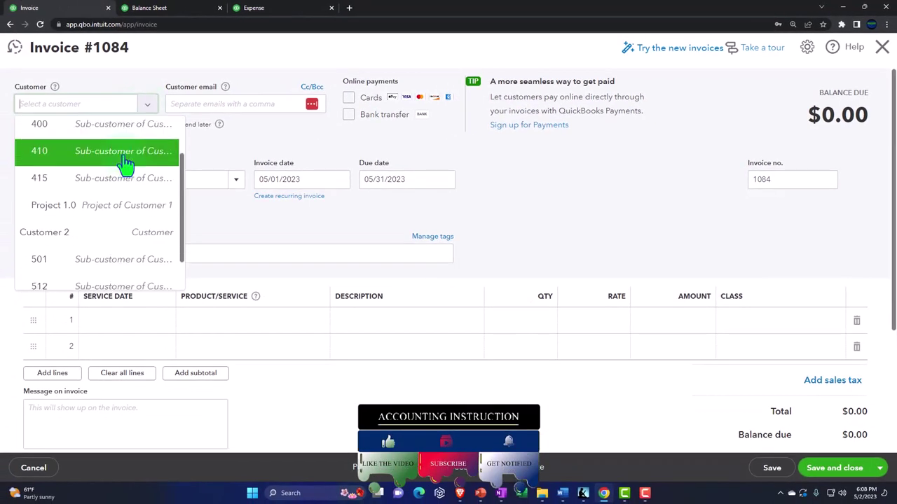
click(97, 203)
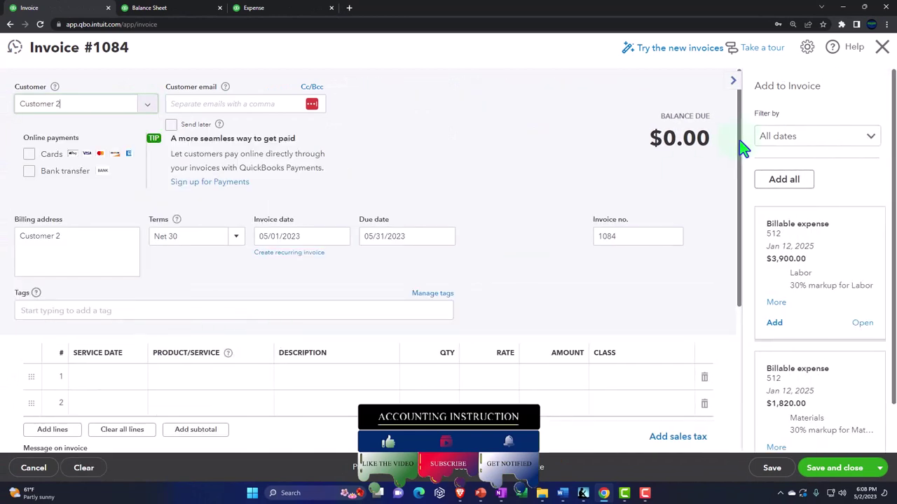
click(735, 81)
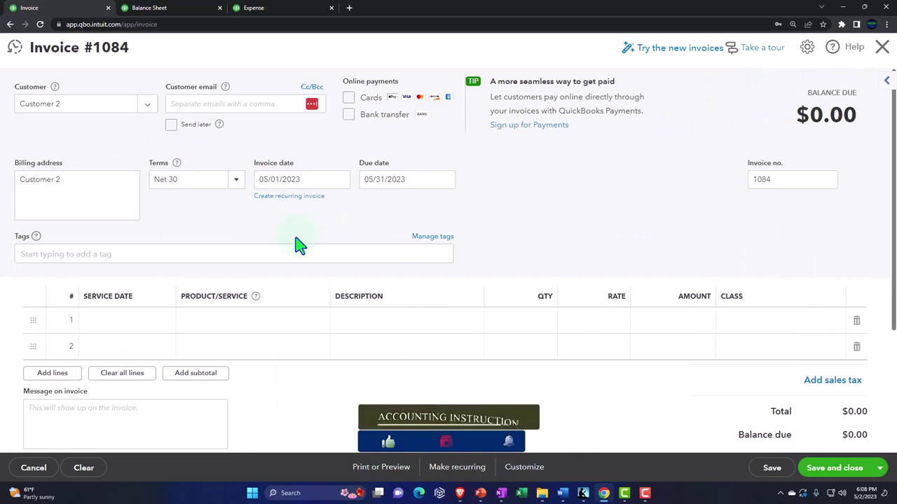
Step: Add a Labor line at 700 tagged with class B
click(121, 322)
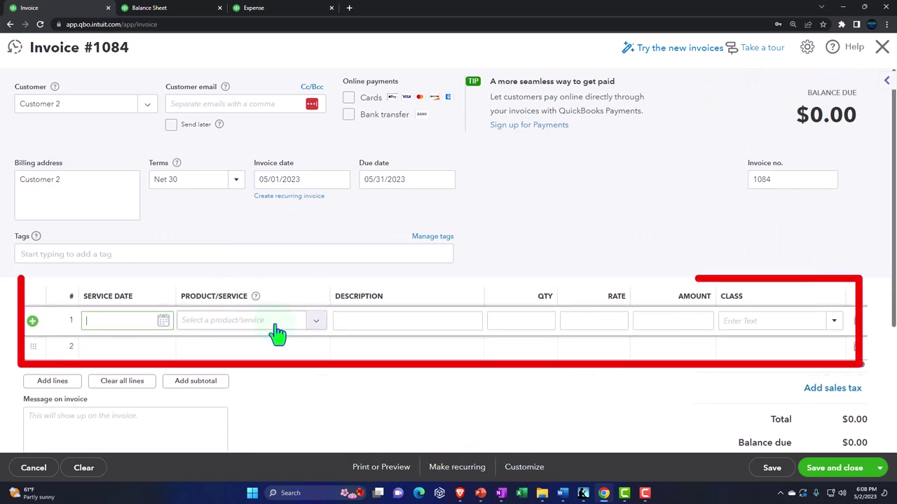
click(316, 323)
click(220, 226)
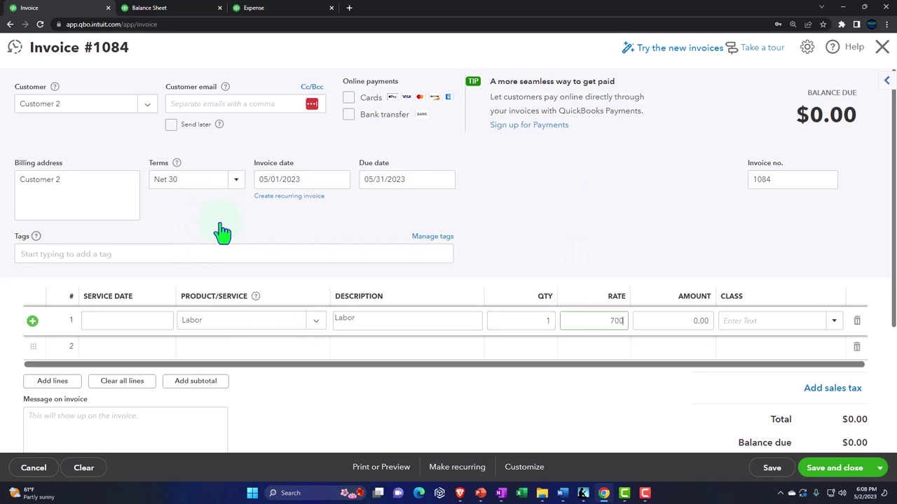
key(Tab)
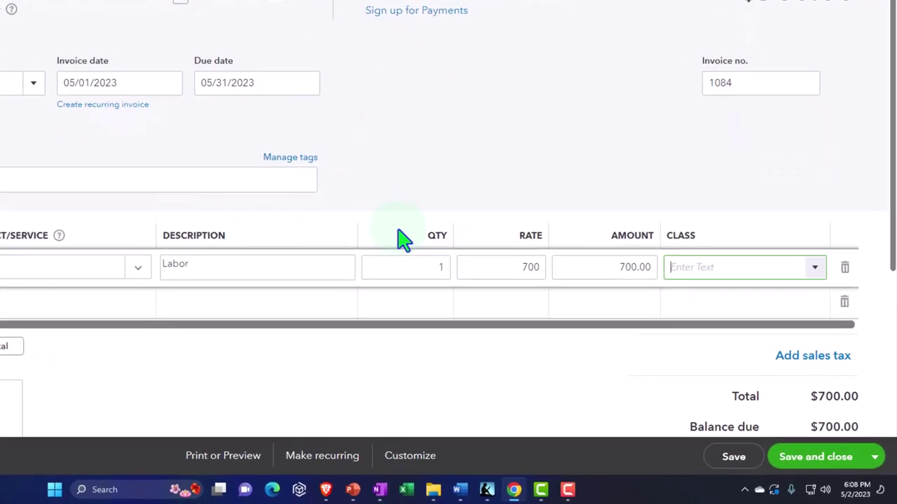
text(B)
key(Down)
key(Down)
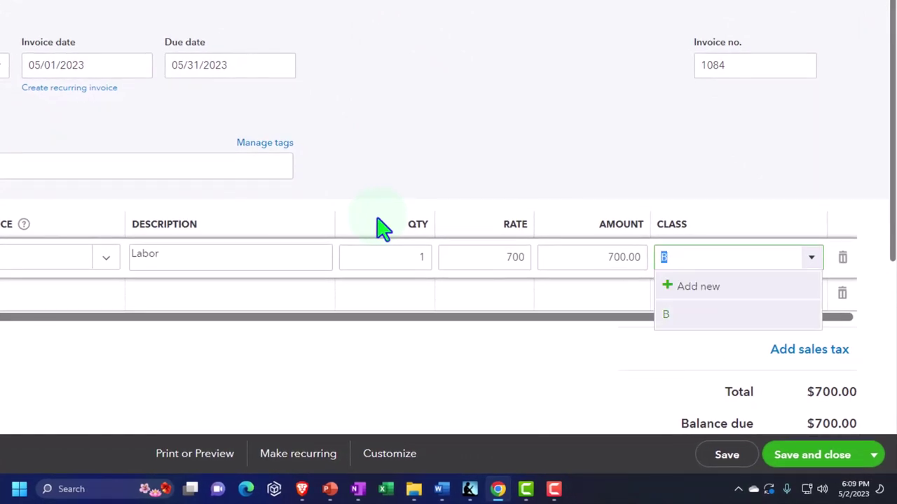
key(Return)
key(Tab)
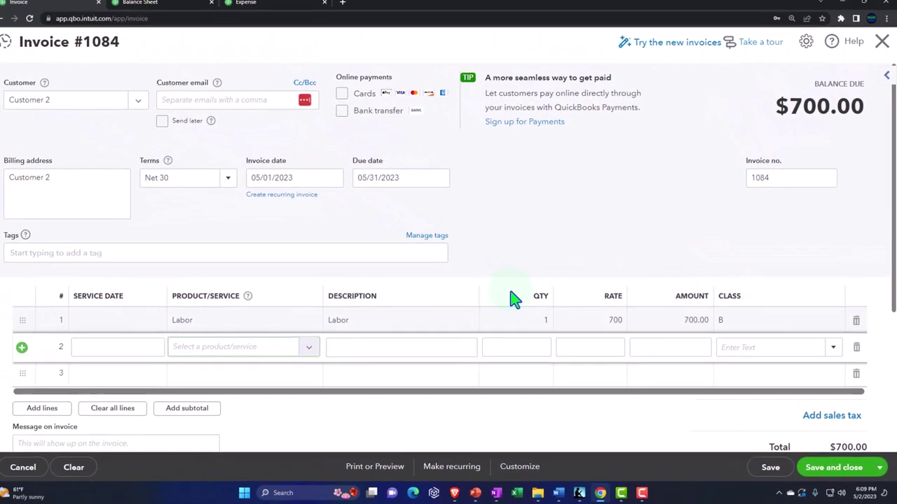
Step: Clear the half-typed 'La' product from line 2, leaving only the Labor line
text(Lab)
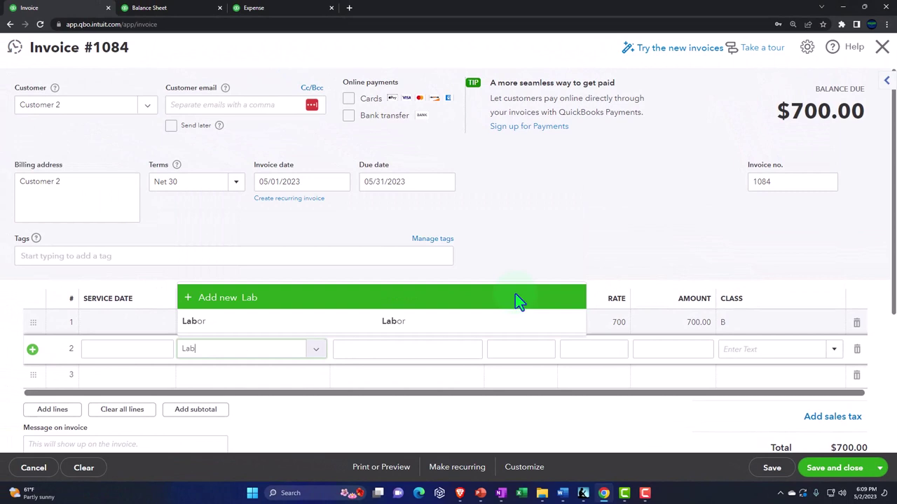
key(BackSpace)
key(BackSpace)
key(BackSpace)
click(445, 280)
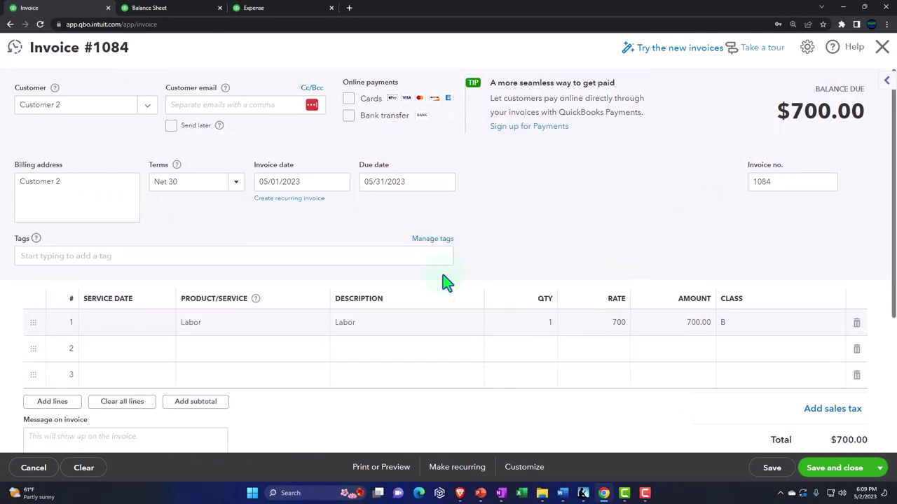
Step: Change line 1 to Hours with a rate of 7,000
click(318, 331)
click(317, 331)
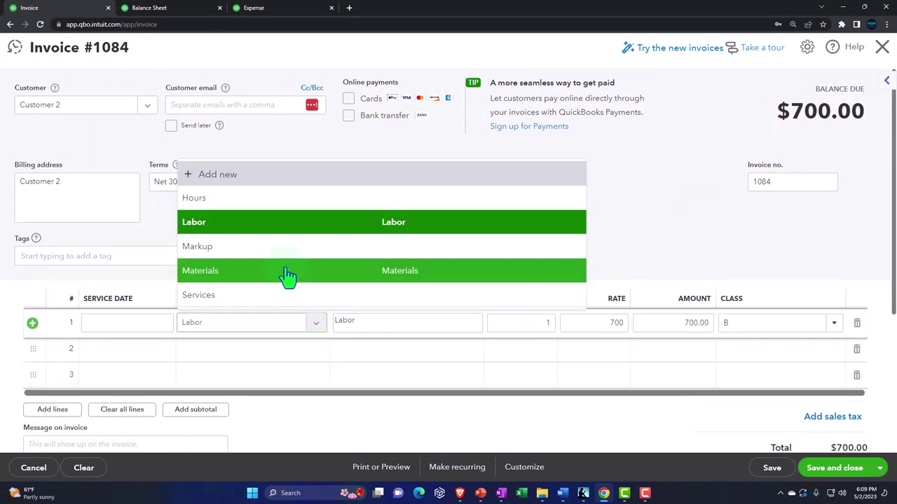
click(234, 205)
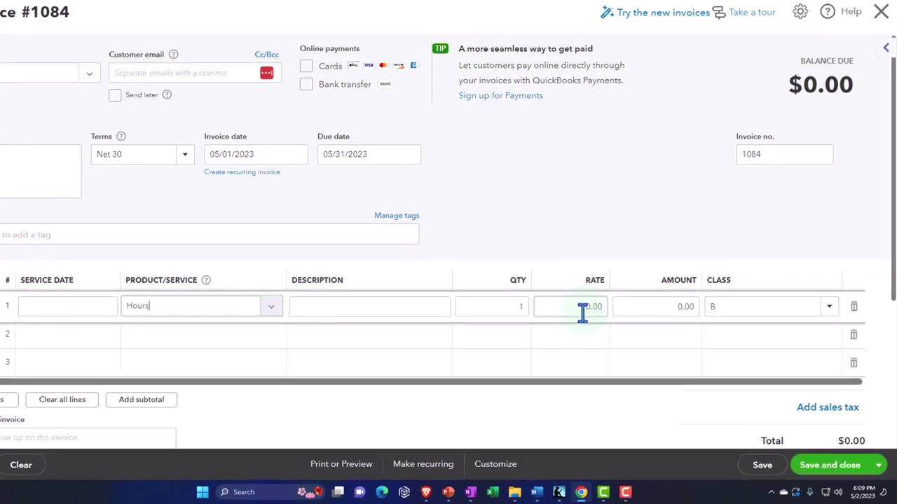
click(604, 320)
text(7,0)
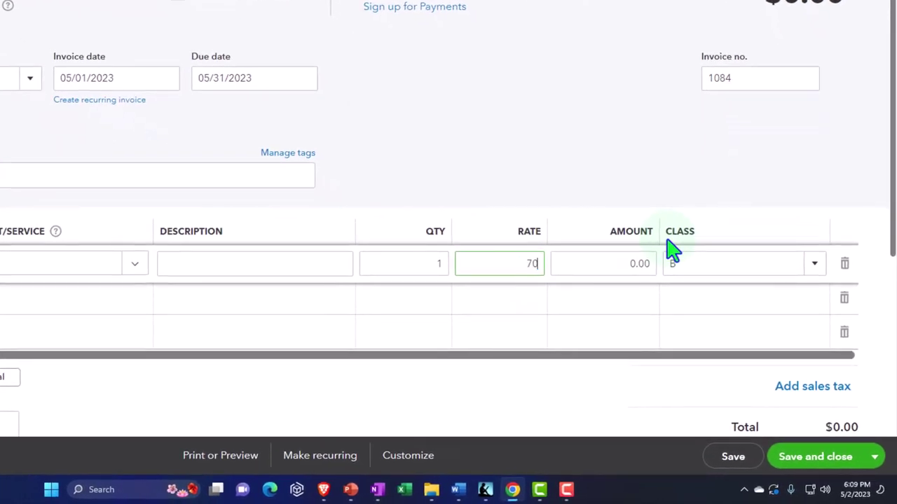
text(00)
key(Tab)
key(Tab)
key(Tab)
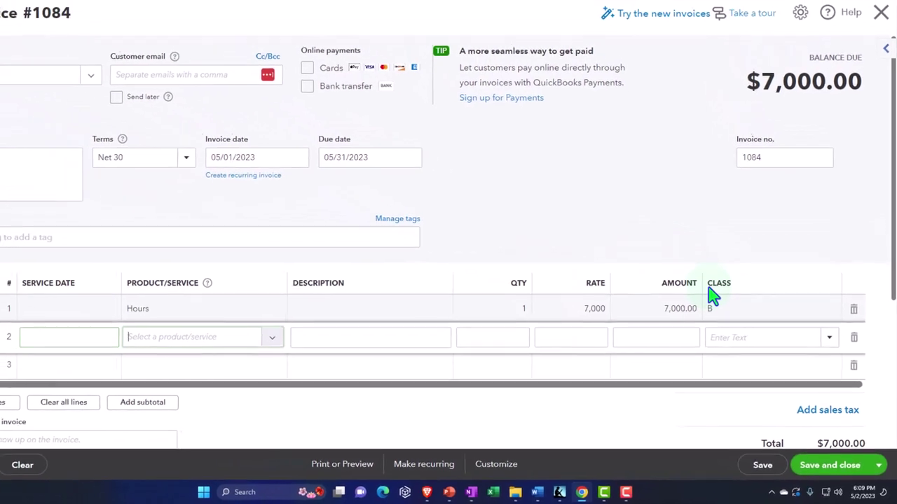
Step: Add a second Hours line at 3,000 assigned to class P
text(horu)
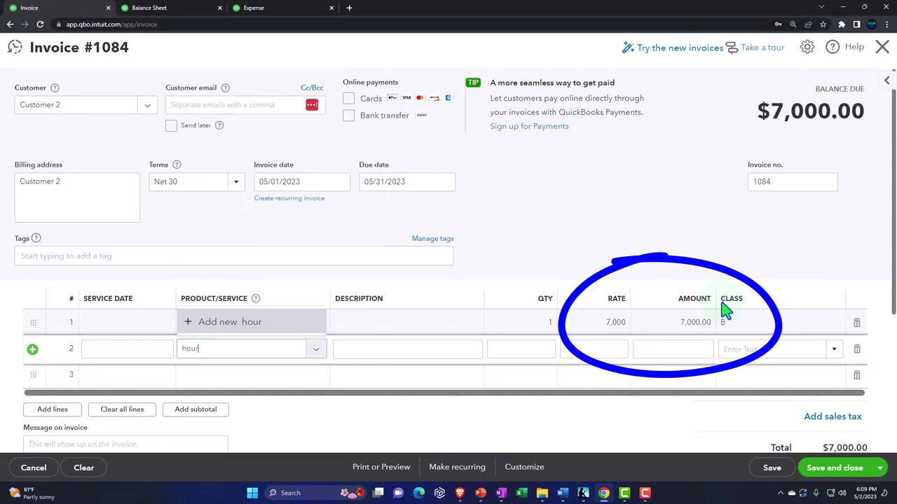
key(Tab)
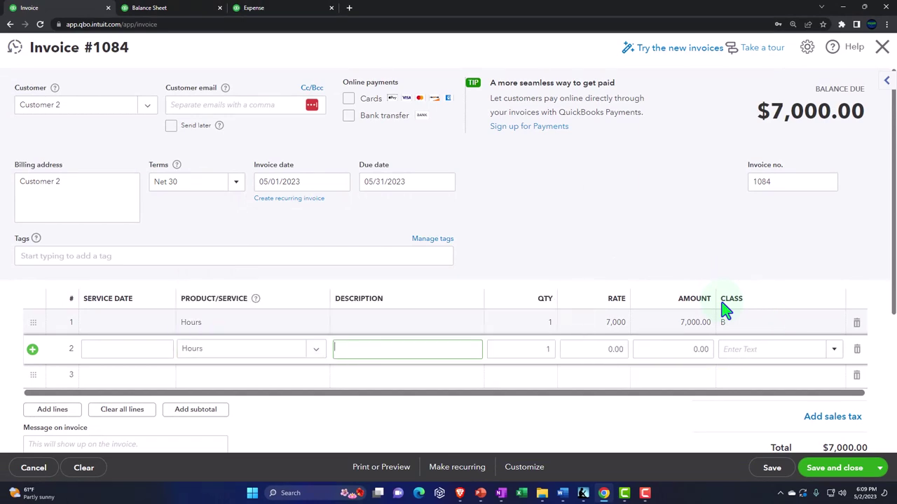
key(Tab)
key(Tab)
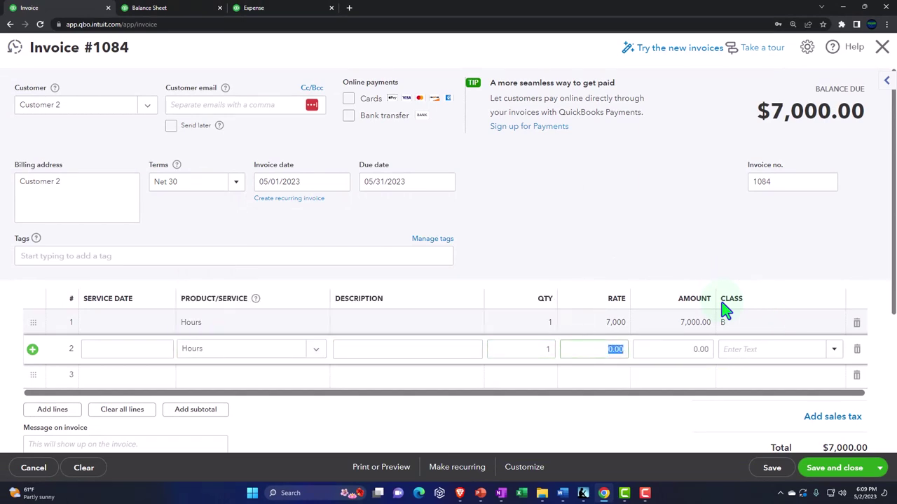
text(3,000)
key(Tab)
key(Tab)
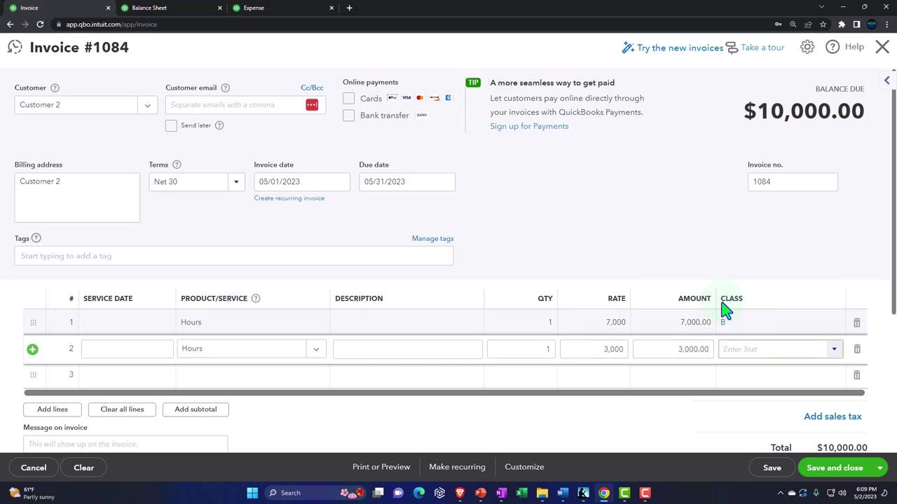
text(P)
key(Tab)
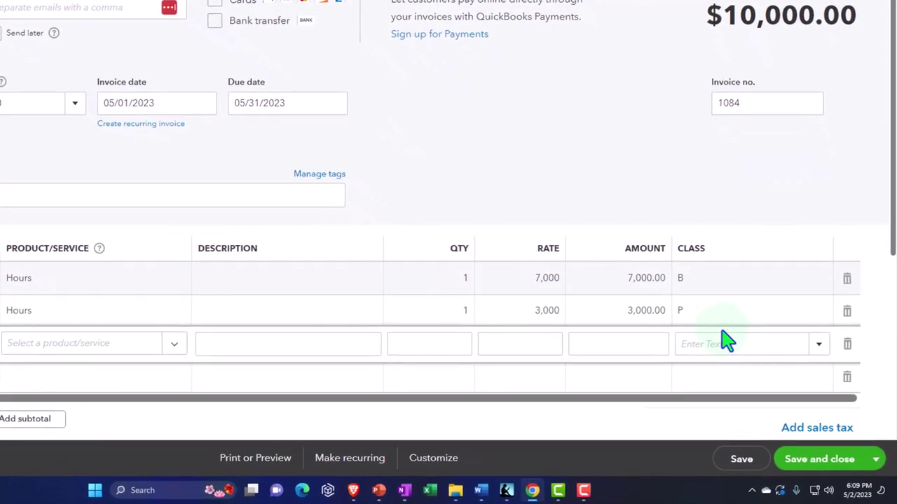
scroll(726, 340, down, 2)
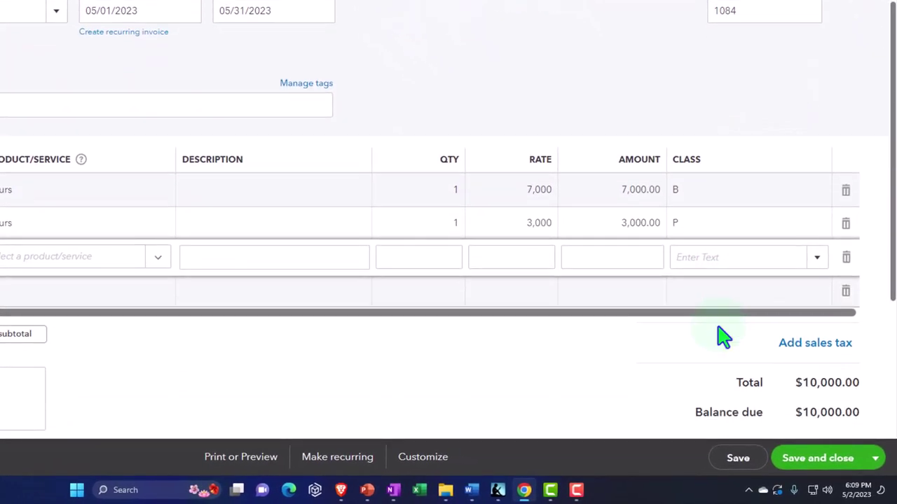
scroll(721, 338, down, 1)
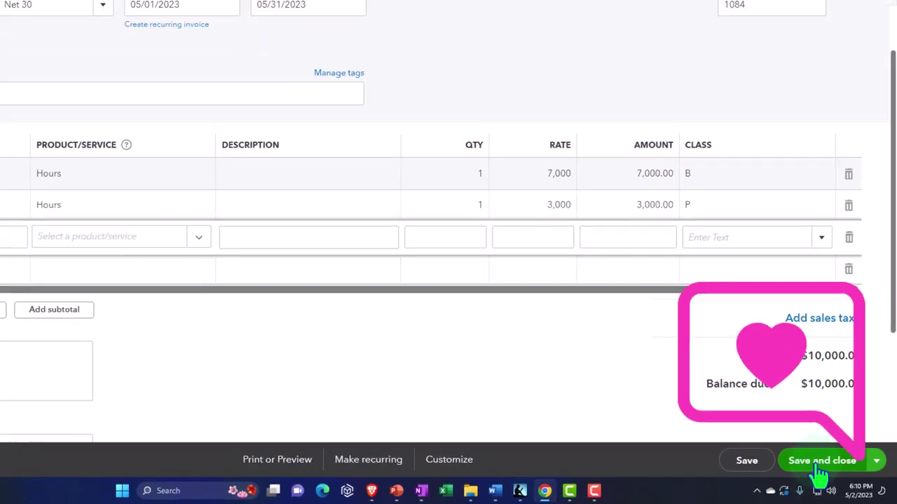
Step: Save and close invoice 1084 at $10,000.00, then return to the May Balance Sheet by class
click(818, 463)
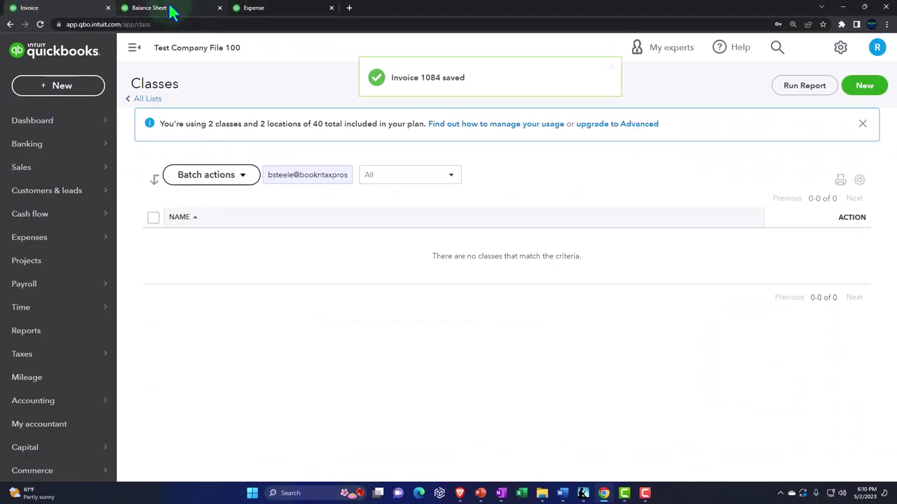
click(172, 13)
scroll(290, 164, up, 5)
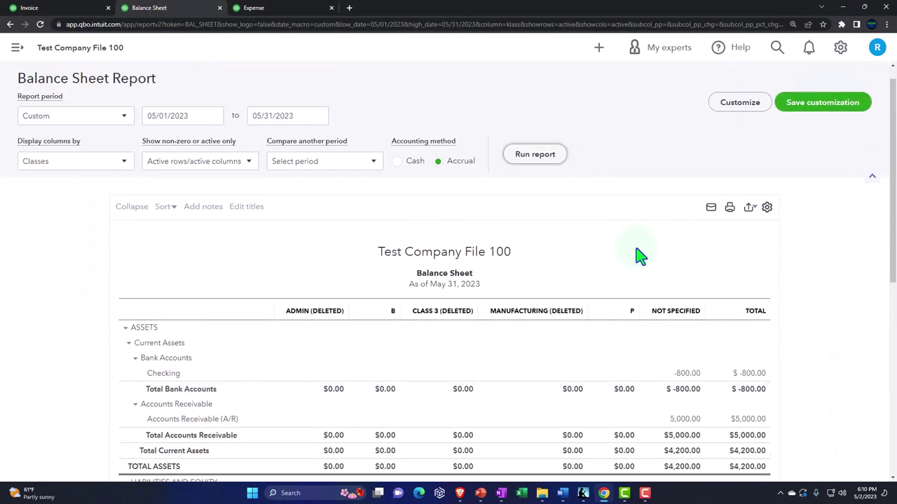
Step: Rerun the May Profit and Loss by class: Services 12,000.00 under B, 3,000.00 under P
scroll(640, 257, down, 2)
scroll(641, 261, down, 1)
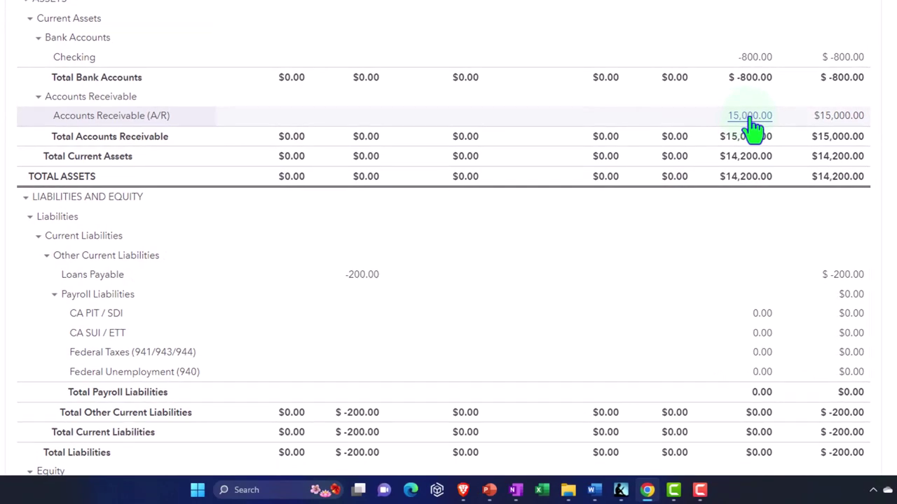
click(751, 119)
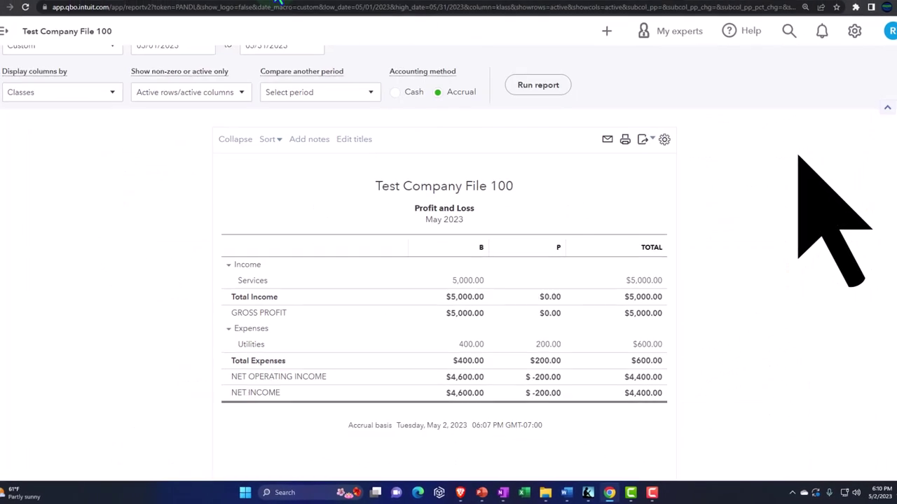
click(541, 86)
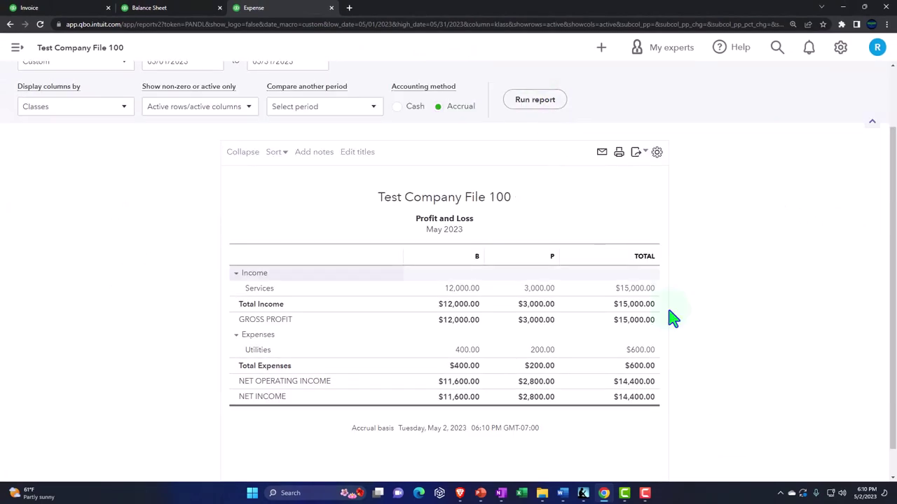
scroll(677, 323, down, 1)
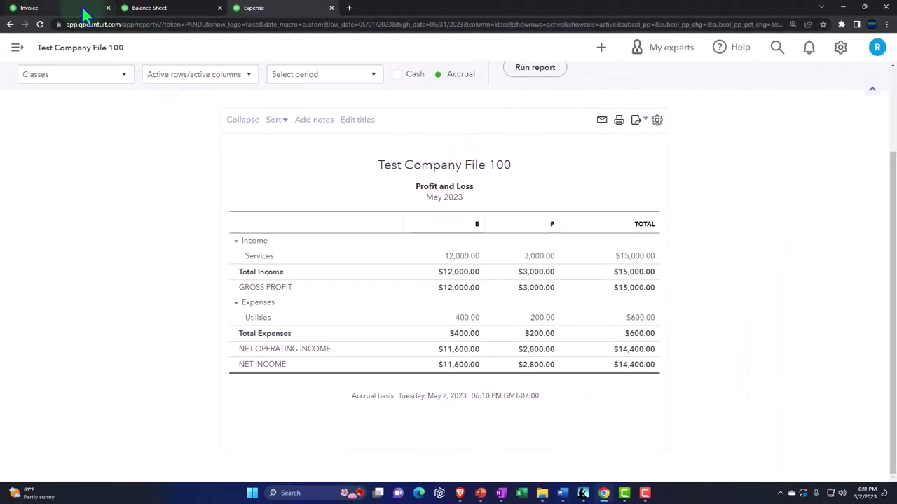
Step: Go to the Classes list via the gear menu's All lists page
click(83, 14)
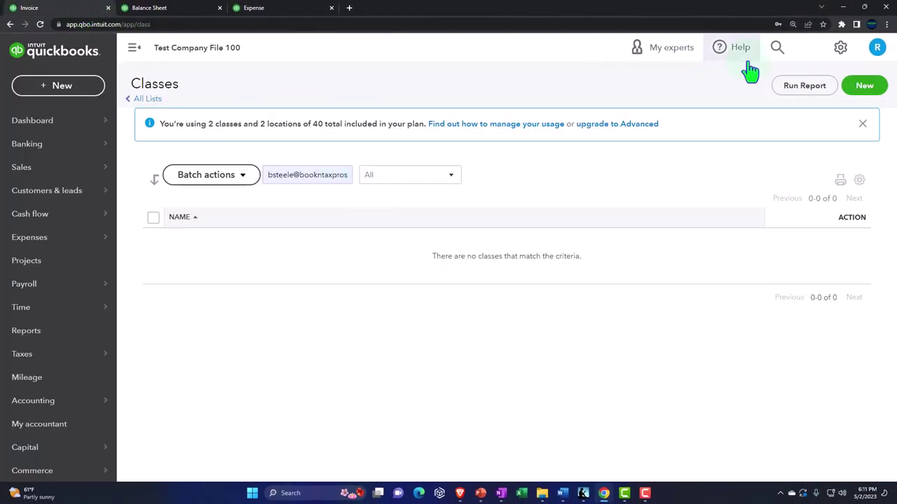
click(840, 49)
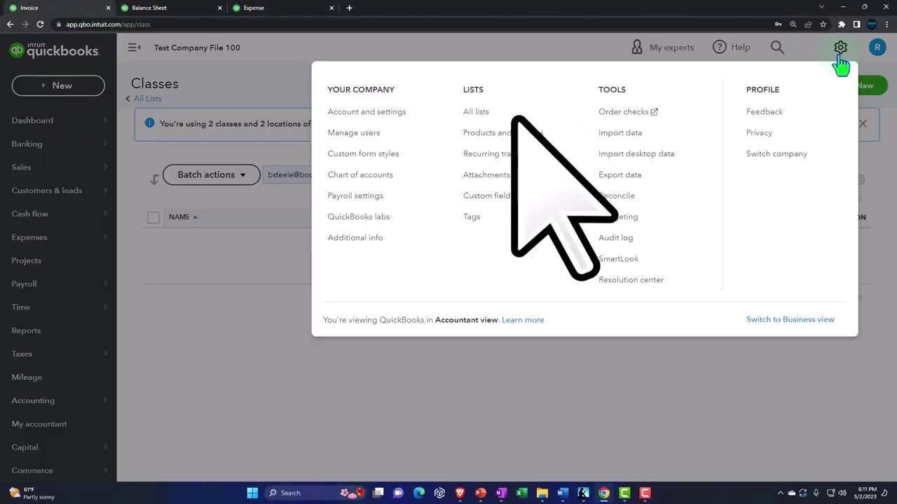
click(493, 116)
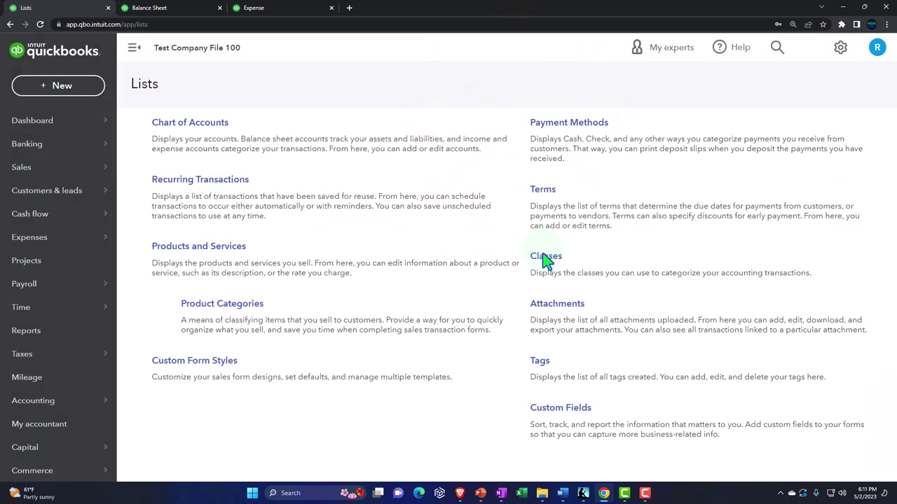
click(546, 258)
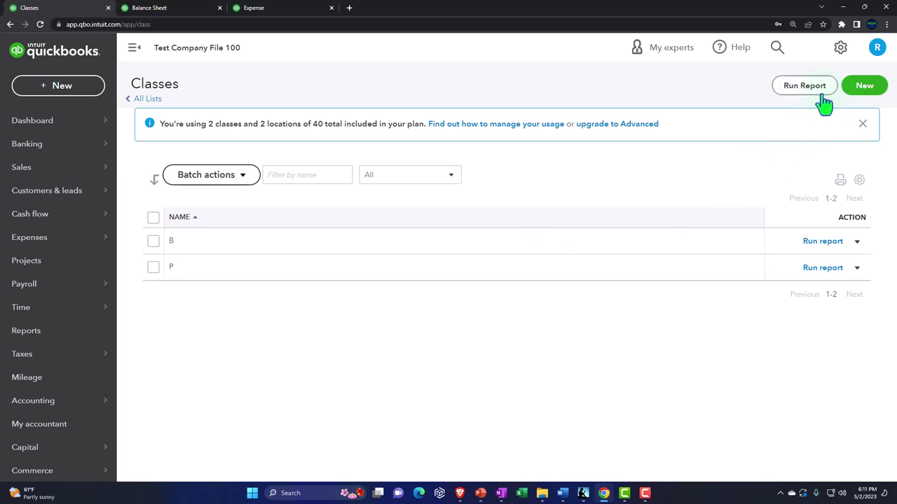
Step: Create class 1 as a sub-class of B
click(862, 98)
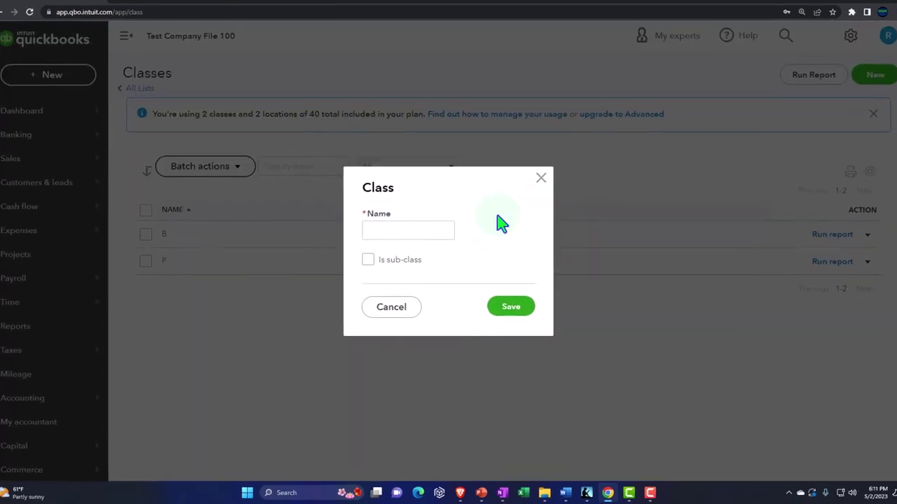
click(409, 238)
text(1)
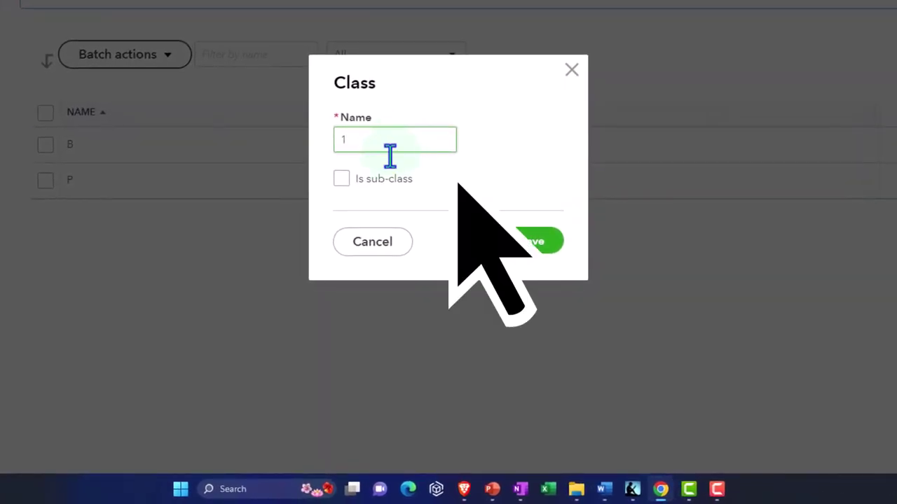
click(342, 182)
click(420, 206)
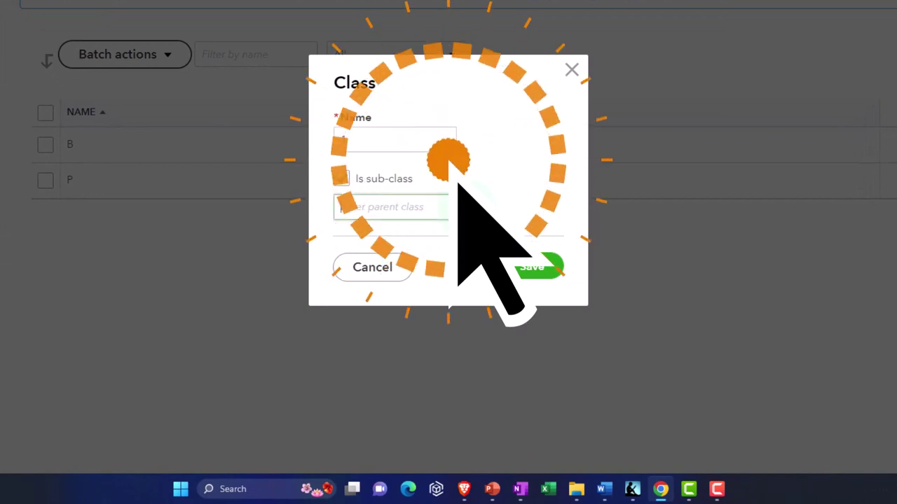
click(391, 251)
click(539, 267)
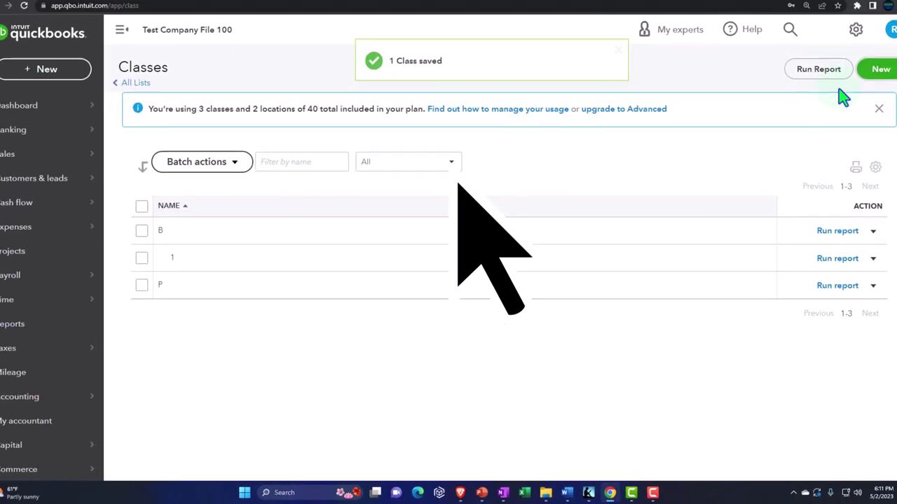
Step: Create class 2 as a sub-class of B
click(863, 85)
click(404, 238)
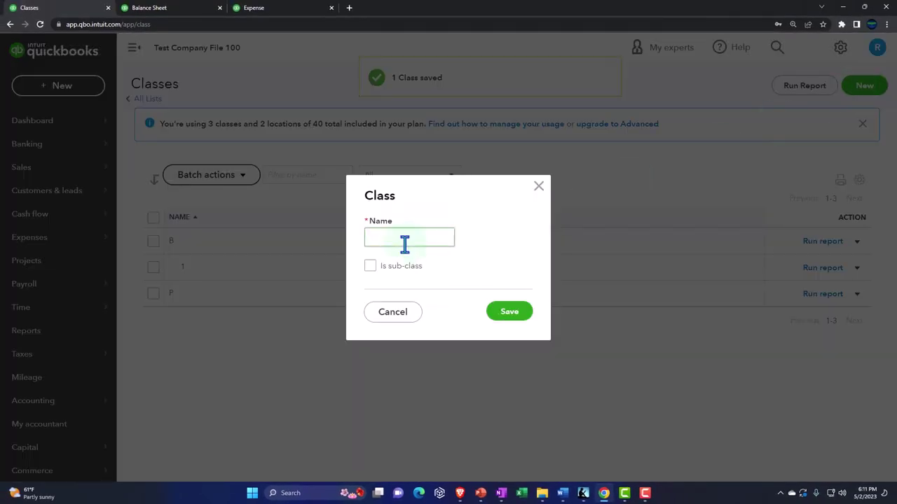
text(2)
click(369, 266)
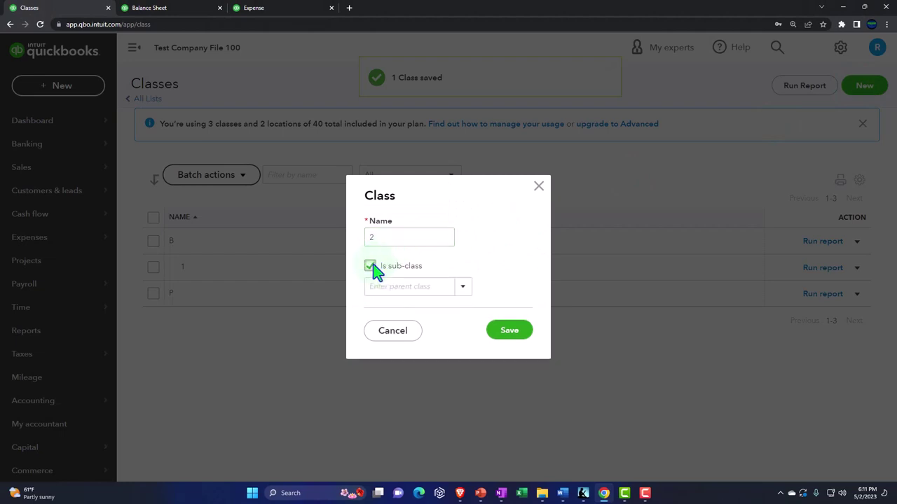
click(463, 297)
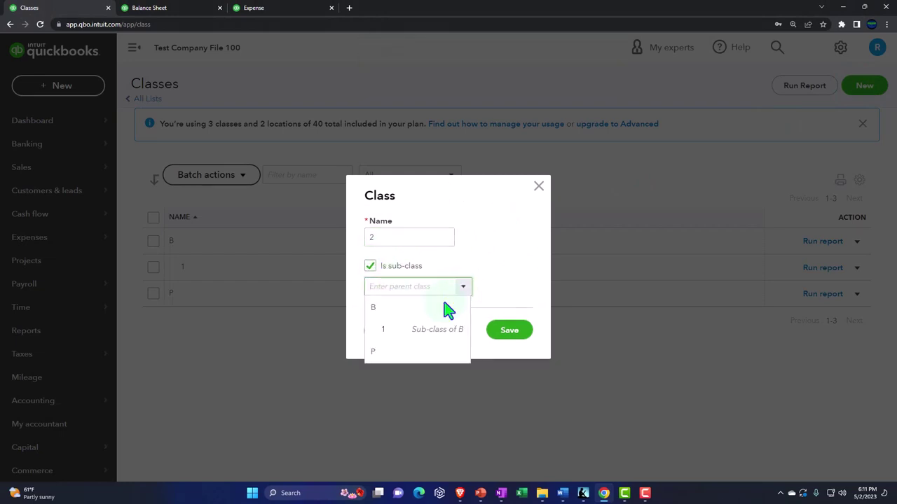
click(386, 309)
click(501, 330)
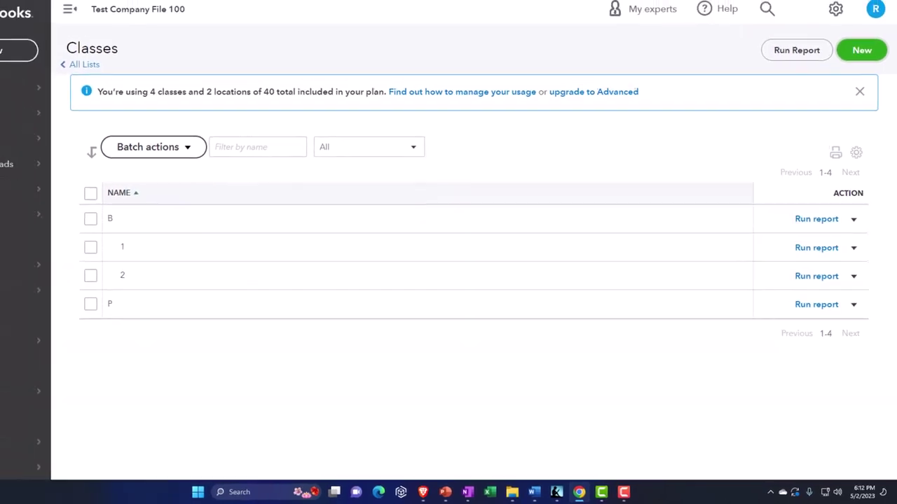
Step: Start a new expense with Vendor 2 as the payee
click(61, 87)
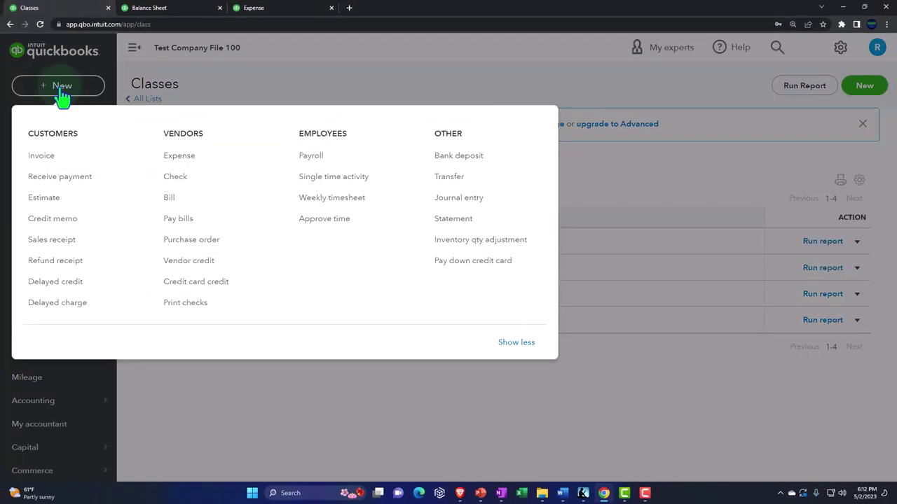
click(181, 157)
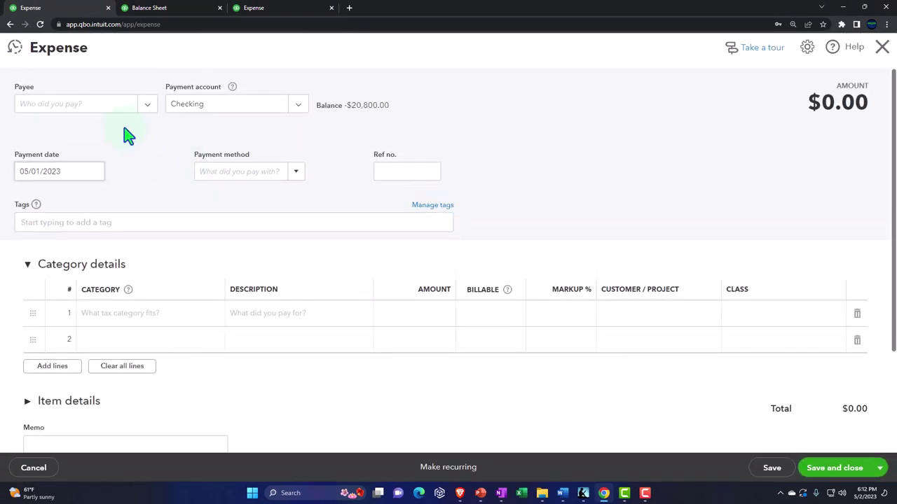
click(143, 105)
click(91, 181)
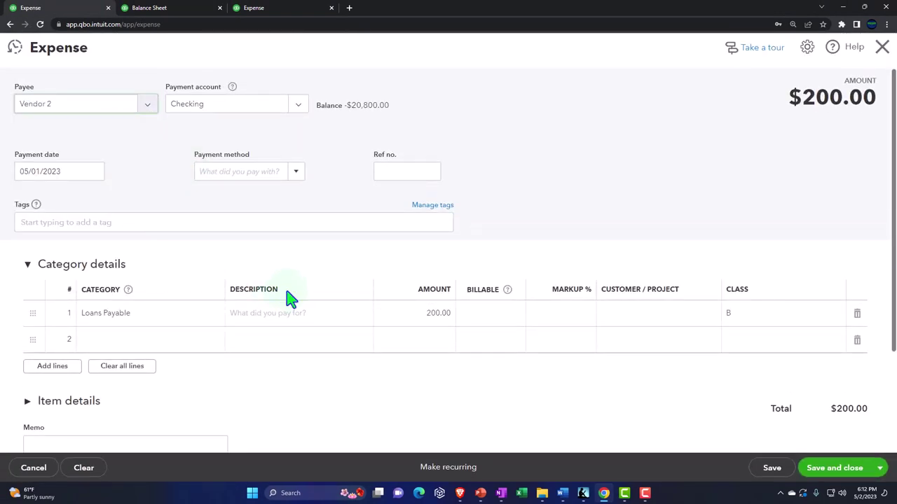
Step: Set the first line to Supplies, amount 600, class B:1
click(175, 320)
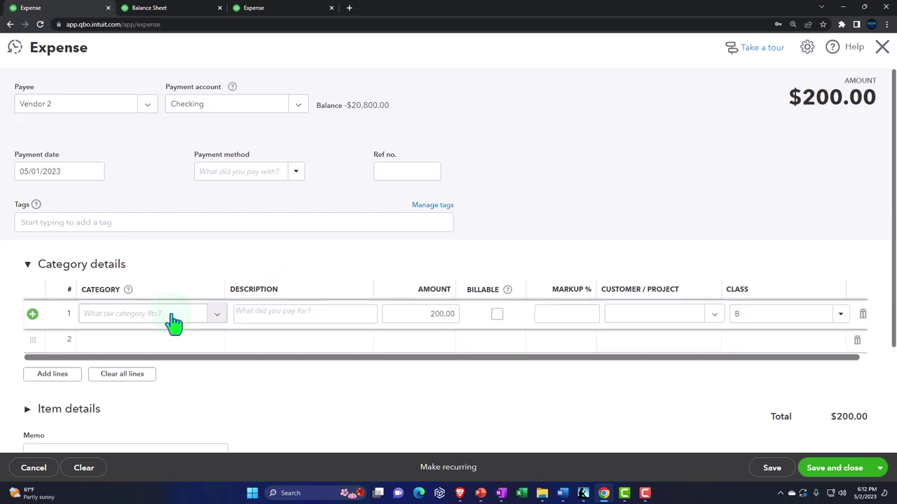
click(218, 315)
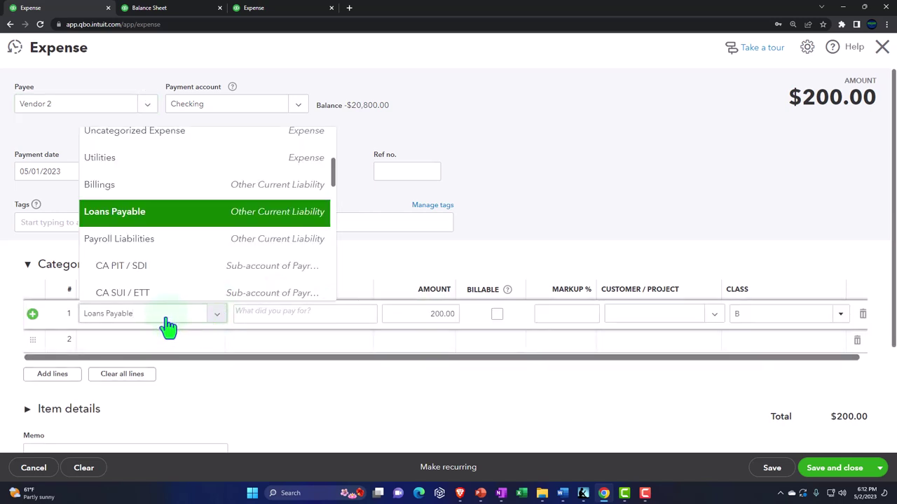
scroll(134, 287, up, 2)
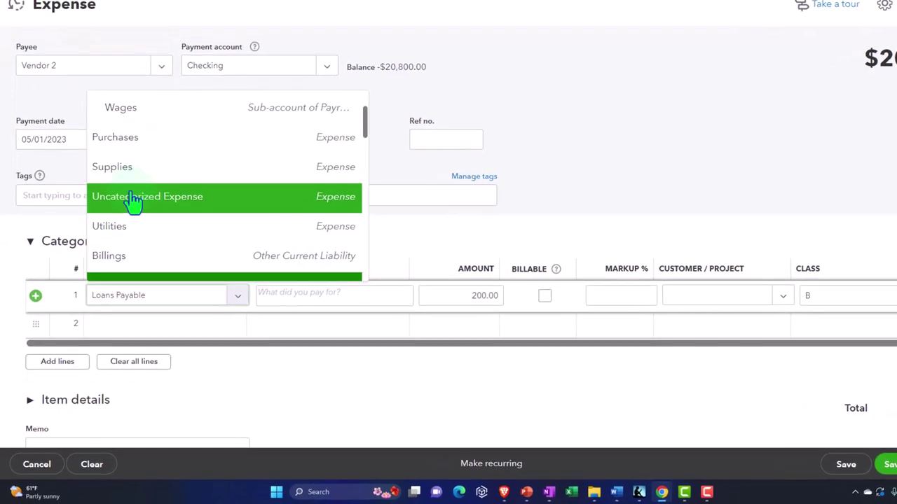
click(116, 205)
key(Tab)
key(Tab)
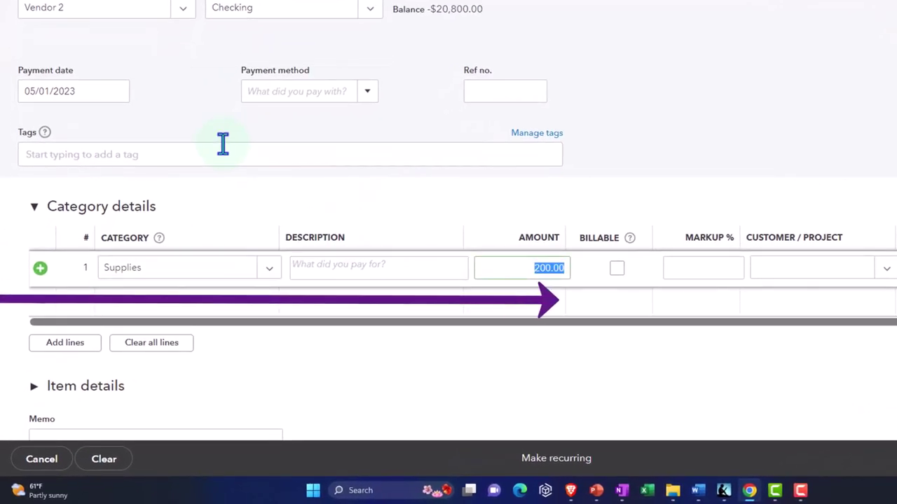
text(600)
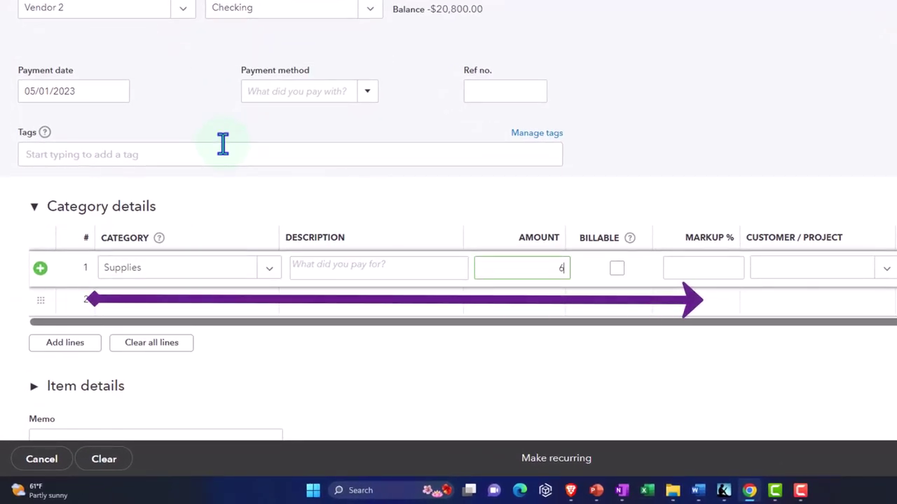
key(Tab)
key(Tab)
key(Tab)
key(Tab)
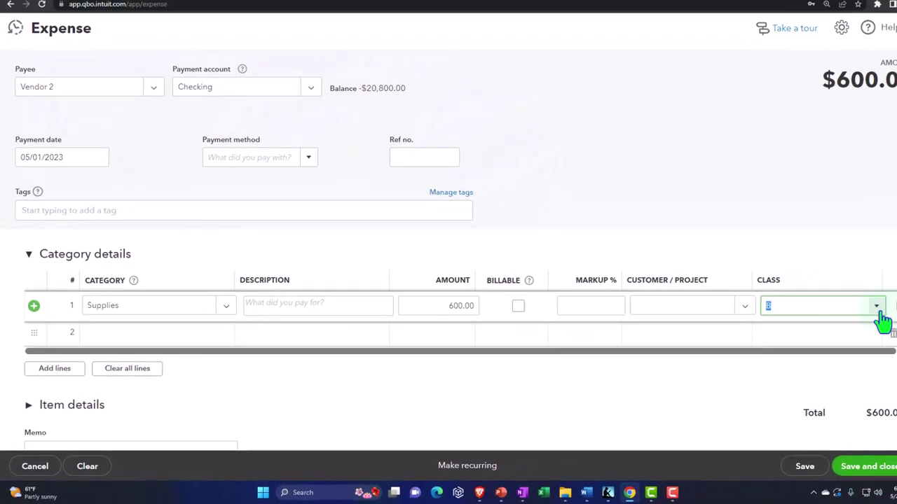
click(843, 315)
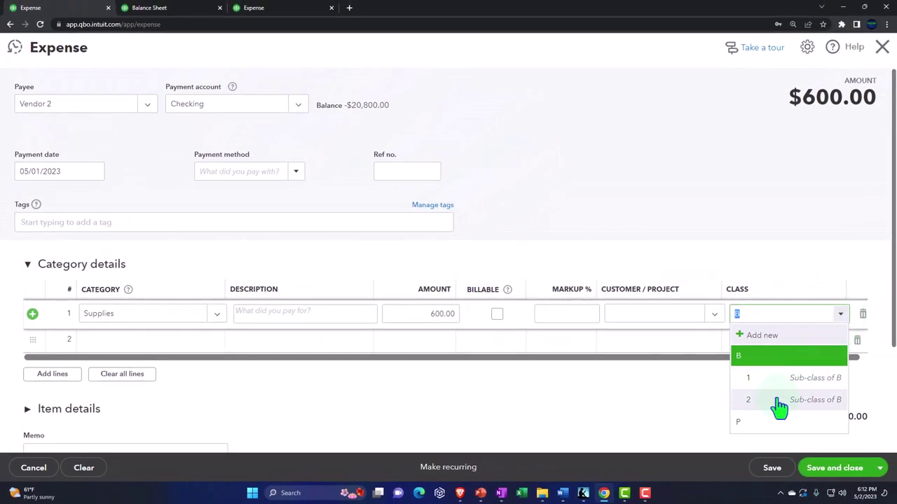
click(767, 379)
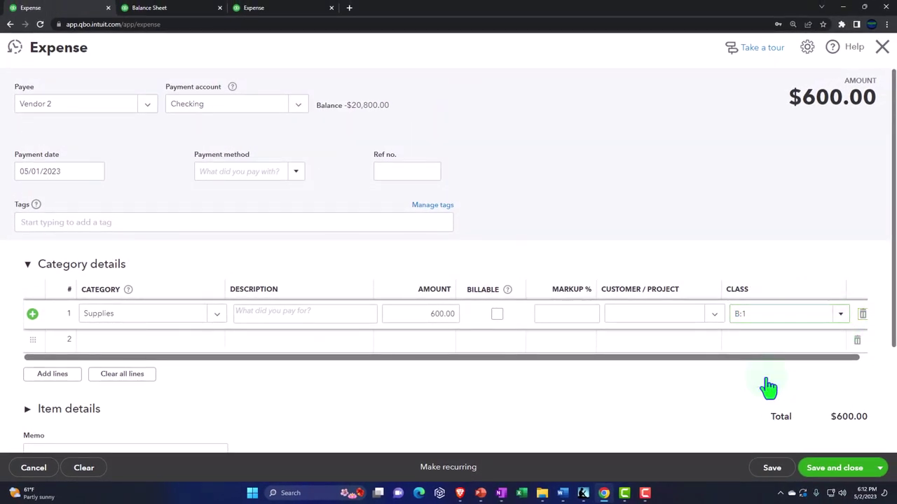
Step: Add a second line: Supplies, amount 400, class B:2
key(Tab)
click(127, 343)
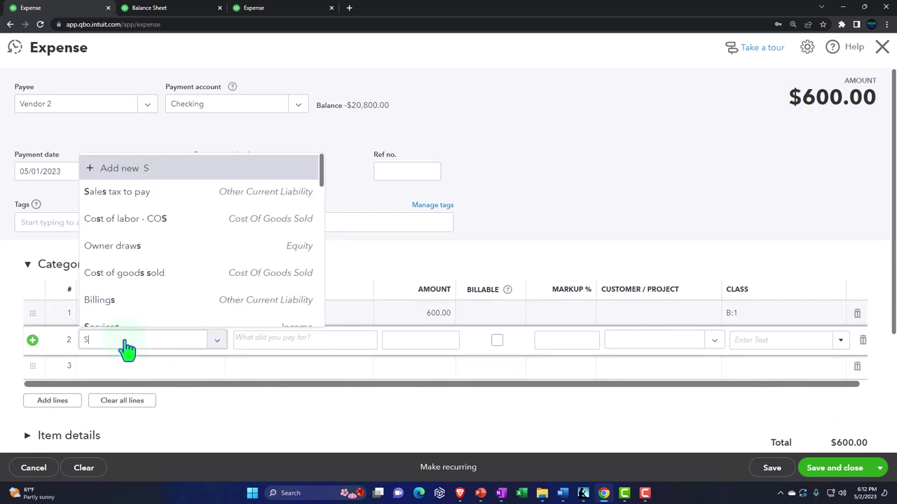
text(Supplies)
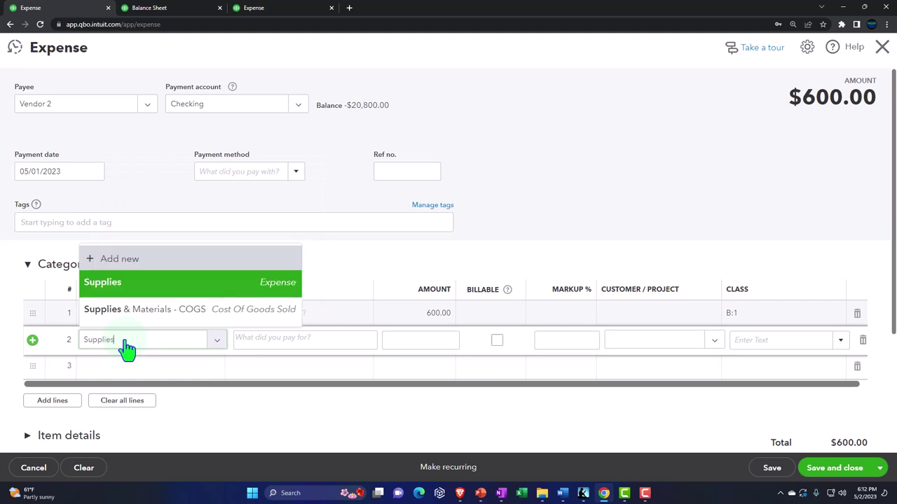
key(Tab)
key(Tab)
text(400)
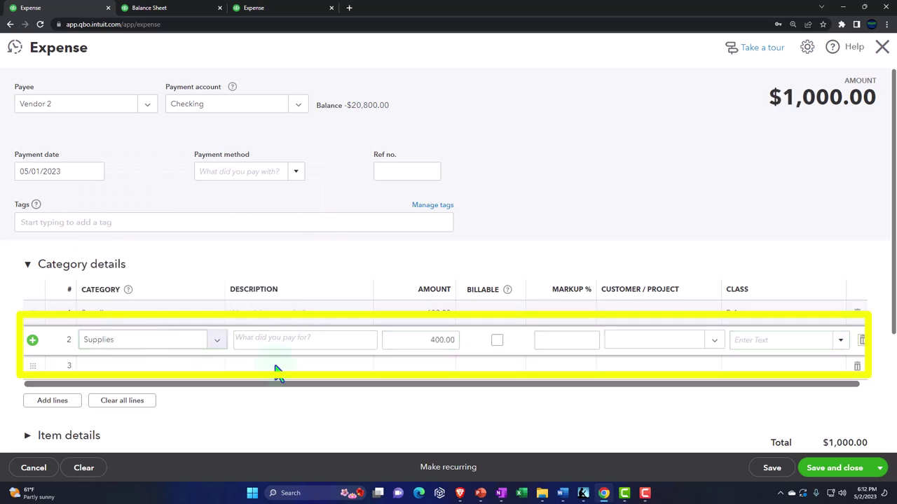
click(839, 342)
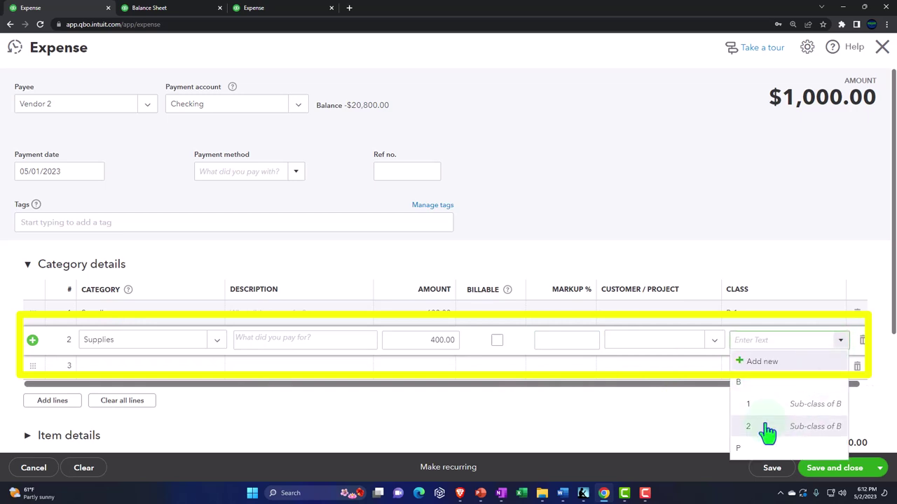
click(768, 427)
Step: Save and close the $1,000 split expense, leaving the third line empty
scroll(630, 371, down, 1)
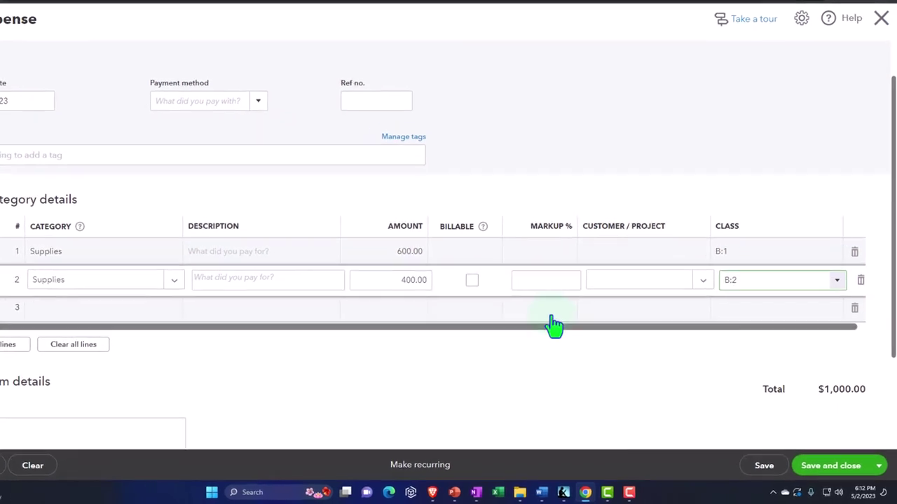
click(550, 314)
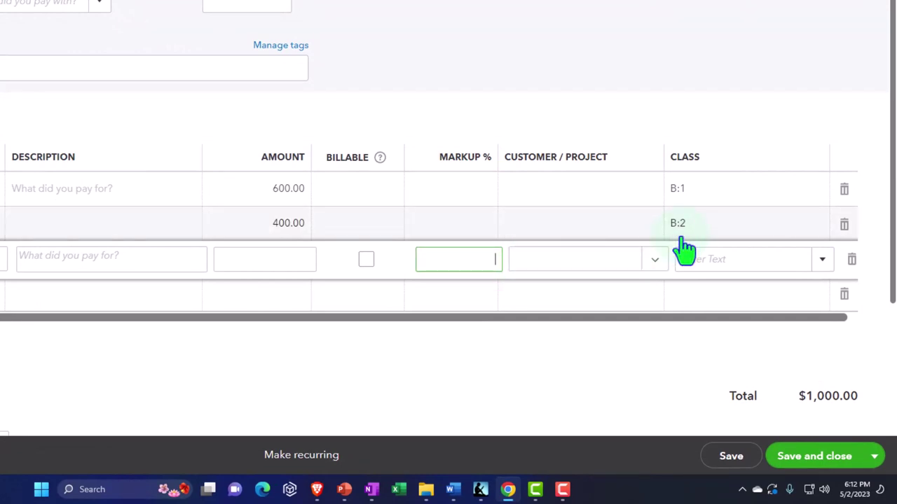
click(798, 460)
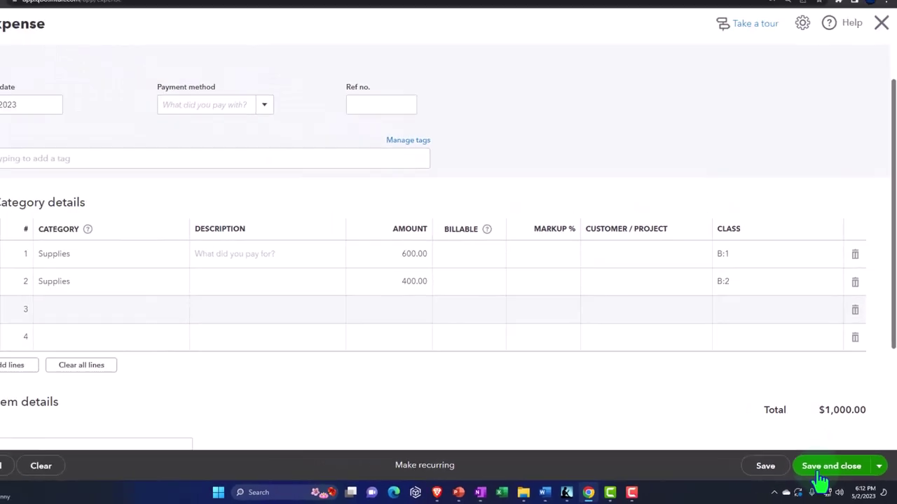
click(184, 12)
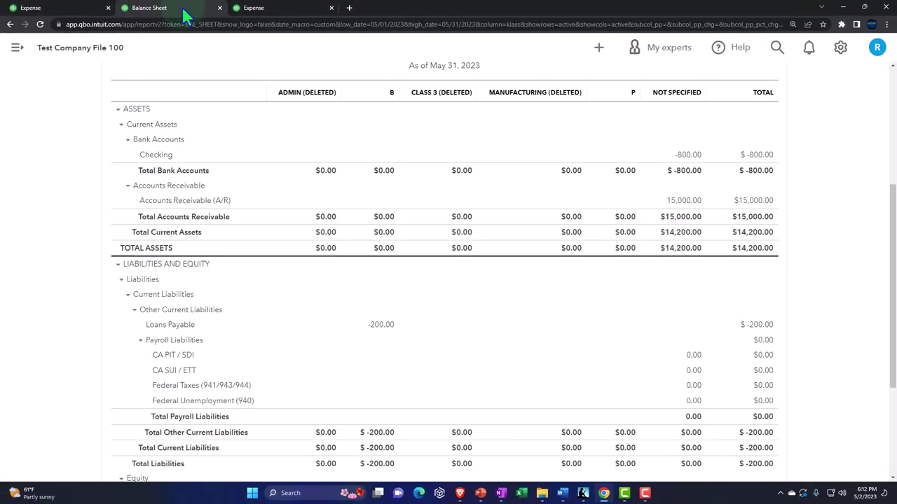
Step: Re-run the Balance Sheet so it shows sub-class columns
scroll(426, 260, up, 3)
click(537, 136)
scroll(684, 317, down, 1)
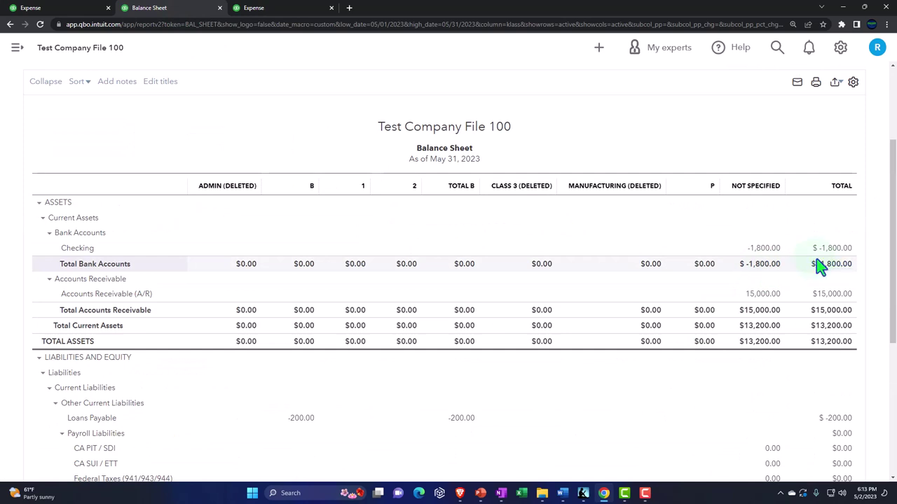
Step: Re-run the May Profit and Loss and zoom in to read the sub-class columns
click(283, 10)
click(520, 118)
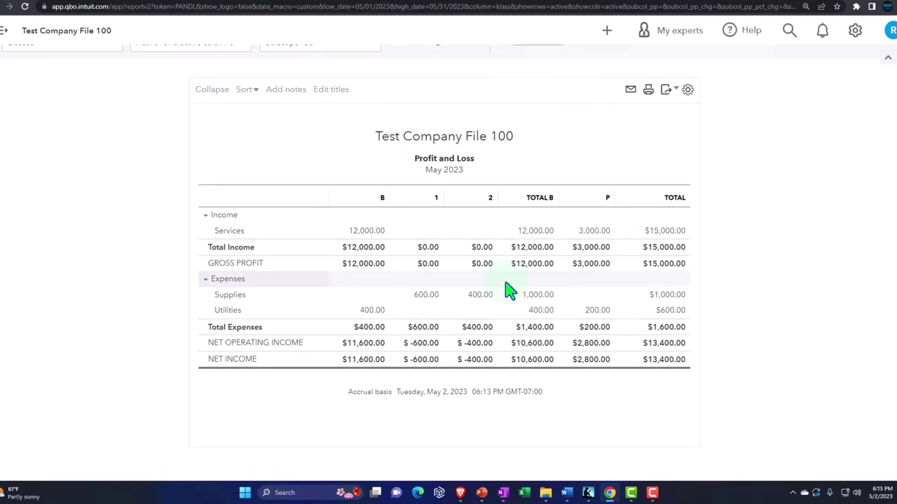
key(ctrl+plus)
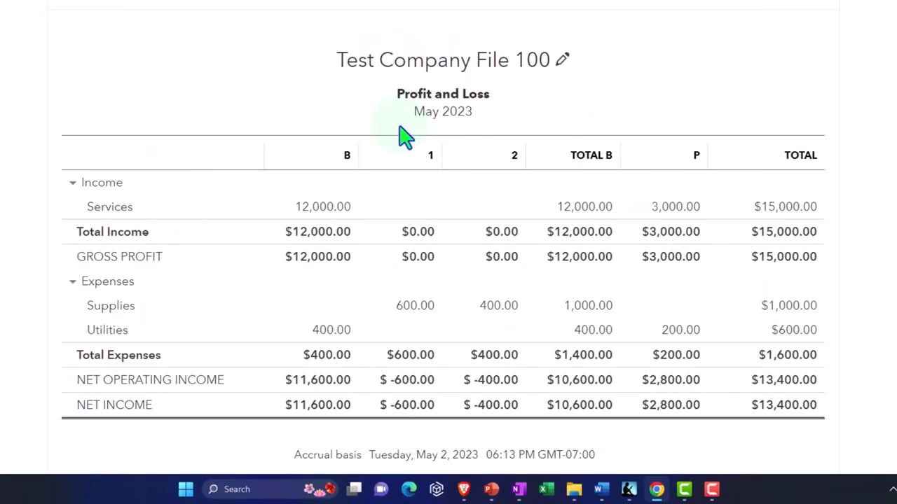
scroll(421, 157, down, 1)
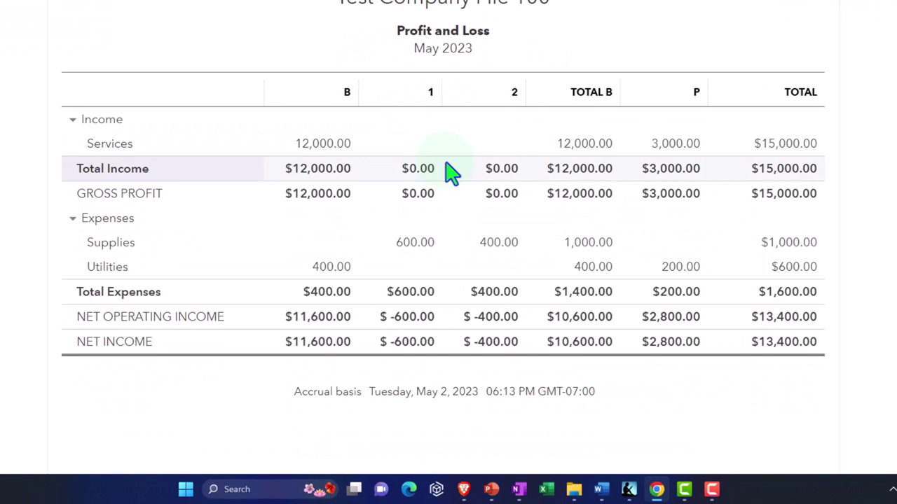
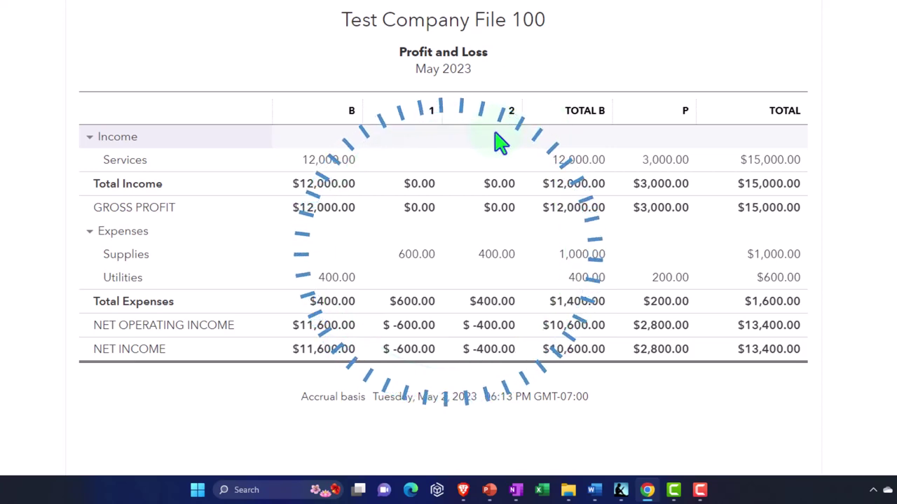
Step: Keep the May 2023 Profit and Loss columns displayed by Classes
scroll(188, 162, up, 3)
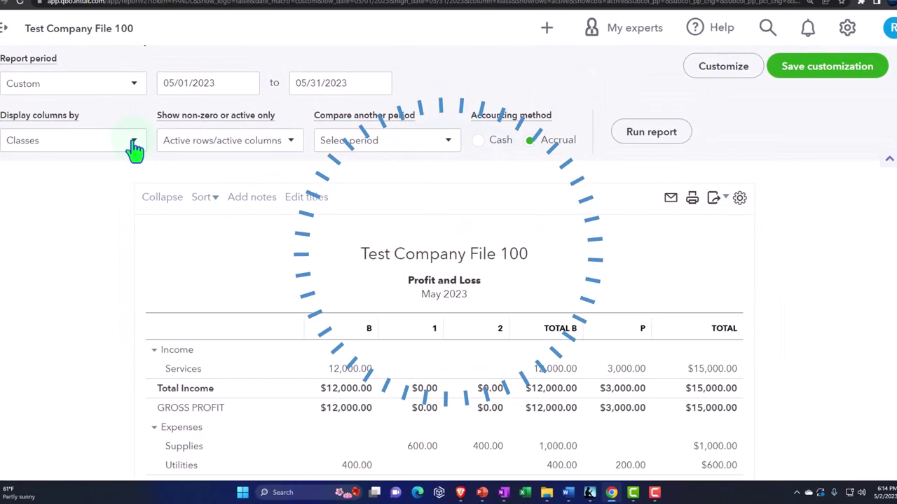
click(101, 102)
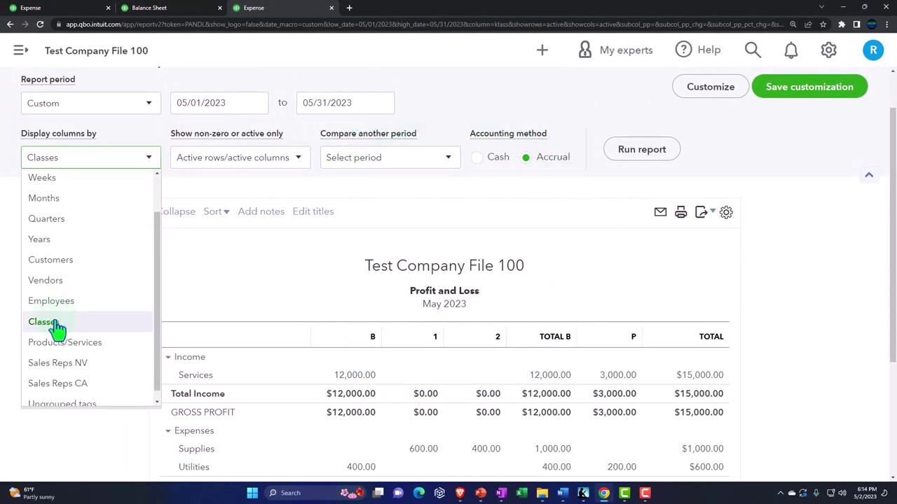
scroll(58, 328, down, 1)
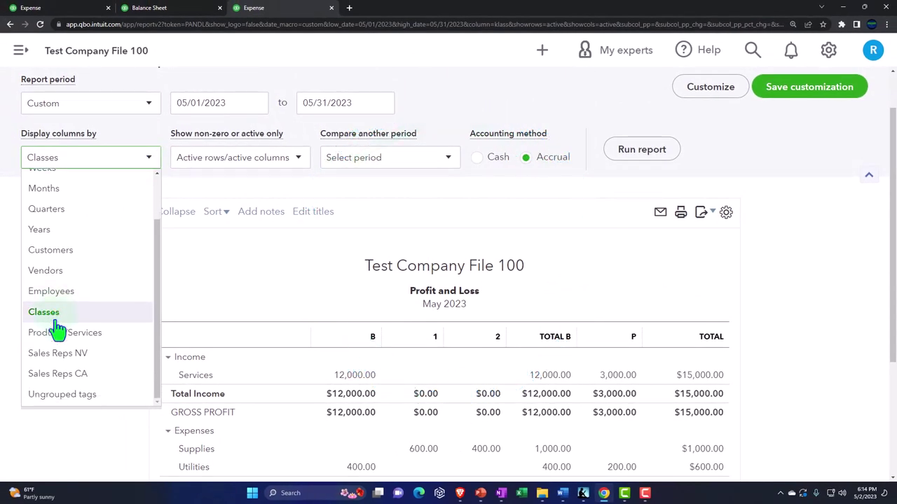
click(801, 274)
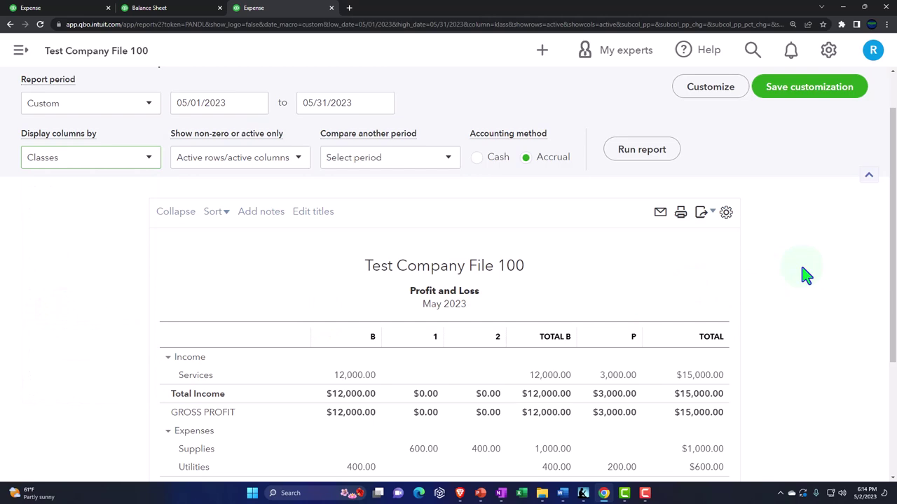
Step: Filter the Profit and Loss to class B:1 and rerun it
click(716, 96)
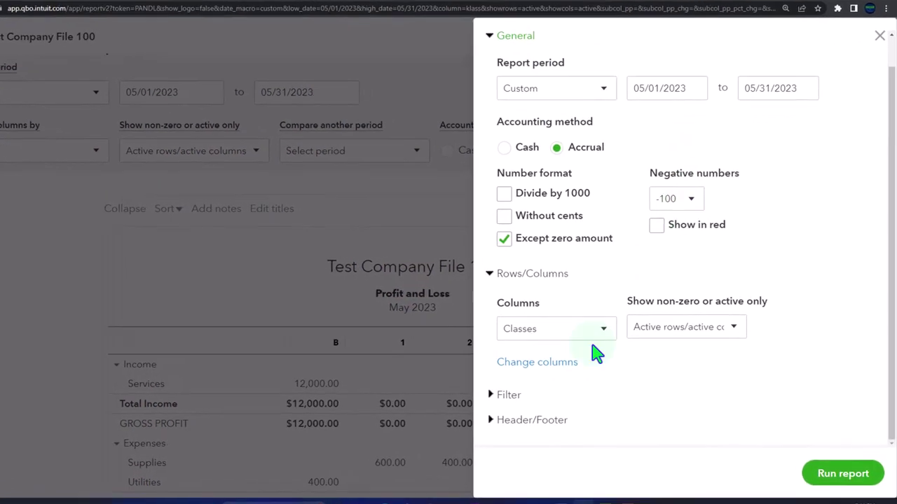
click(465, 405)
scroll(600, 330, down, 4)
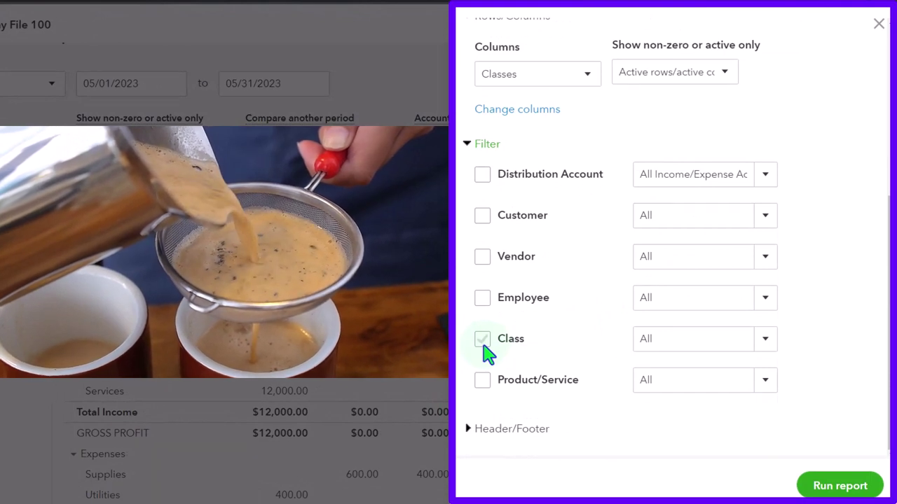
click(765, 340)
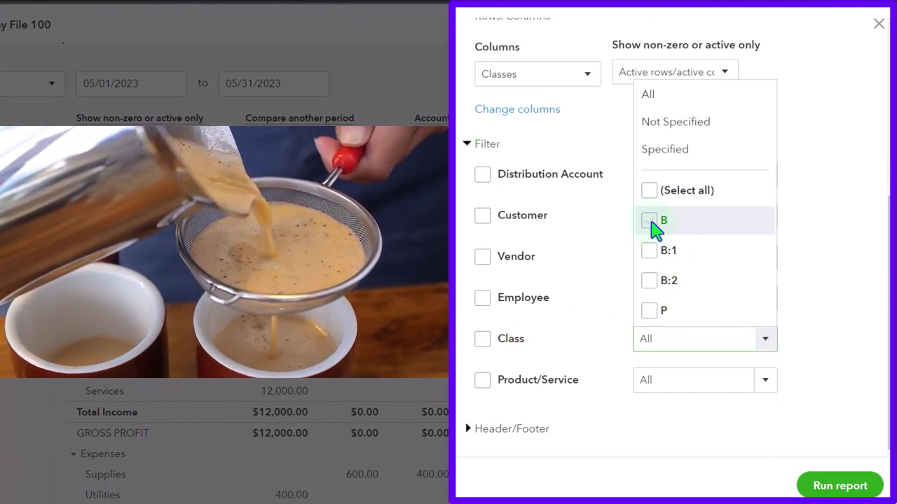
click(649, 250)
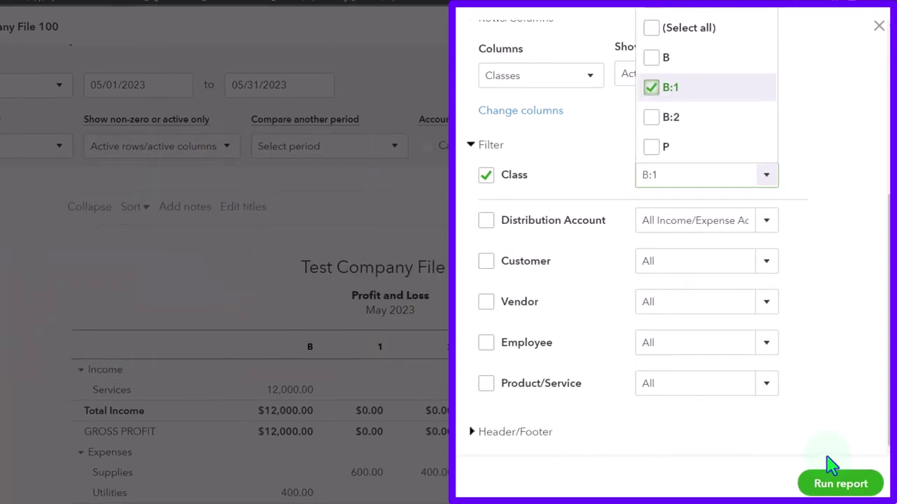
click(841, 478)
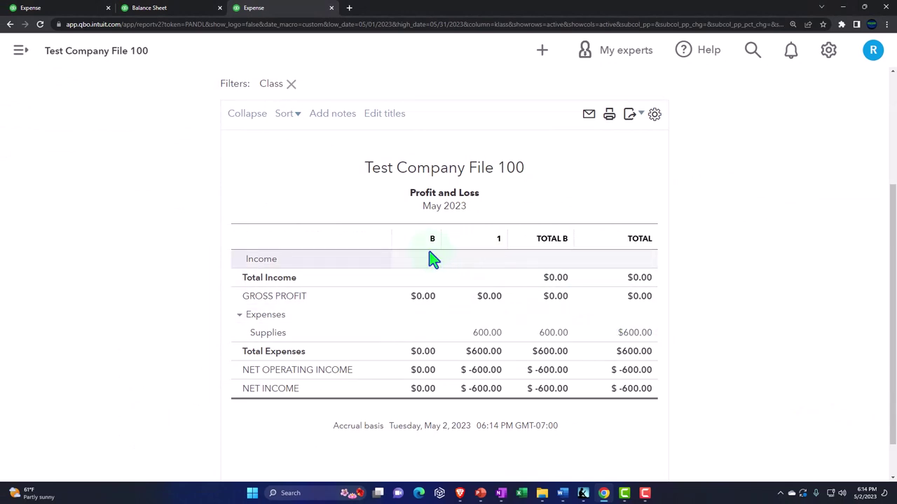
scroll(428, 263, up, 3)
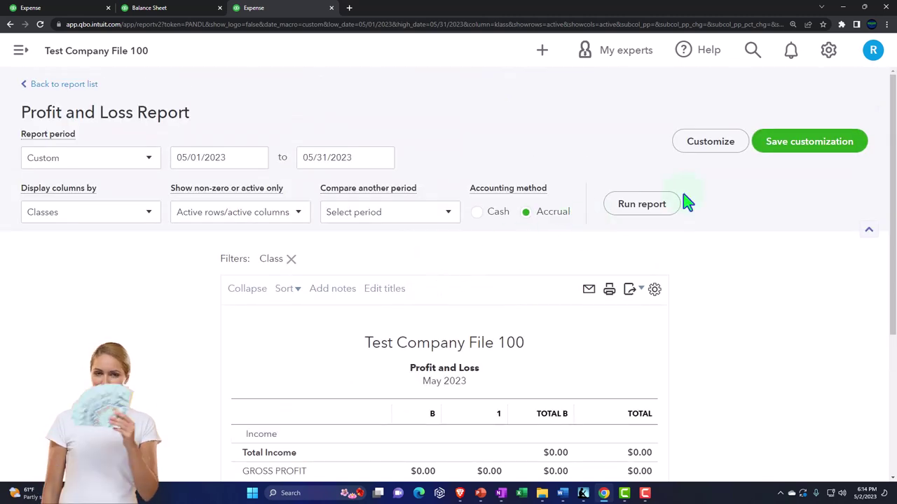
Step: Clear the class filter, rerun the Profit and Loss for all classes, then return to the Classes list
click(709, 143)
scroll(608, 238, down, 3)
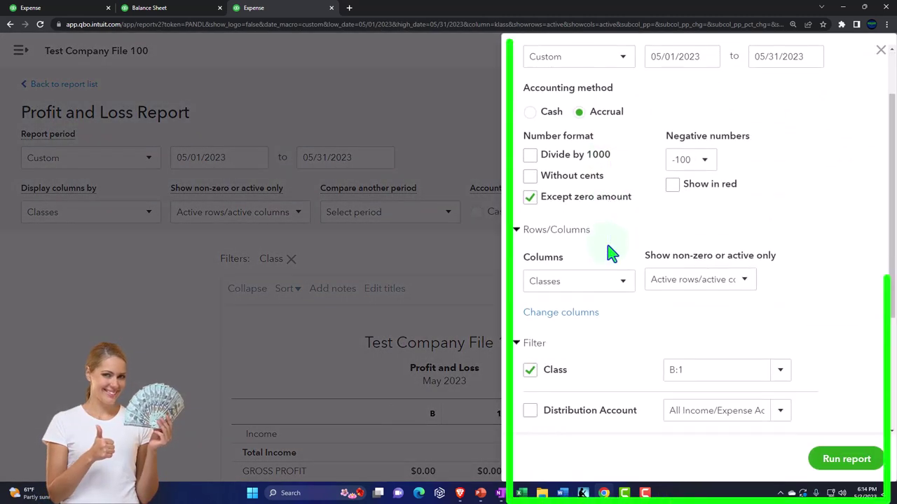
click(530, 257)
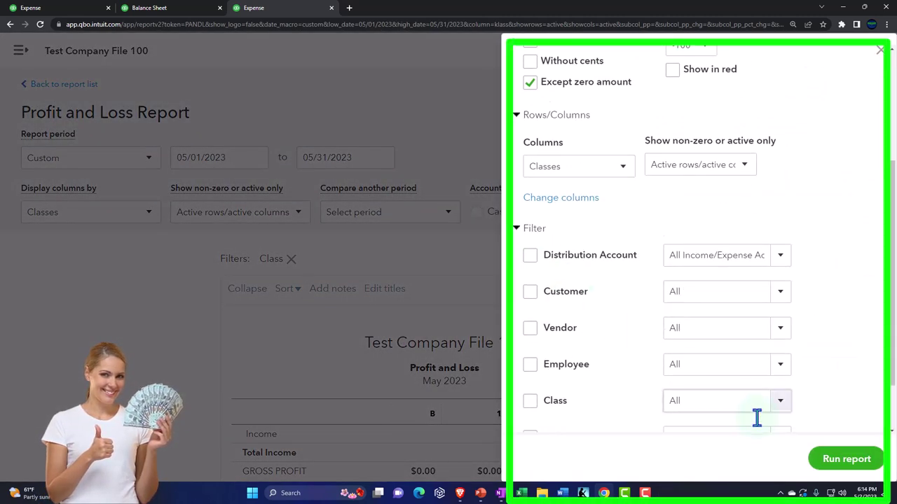
click(838, 459)
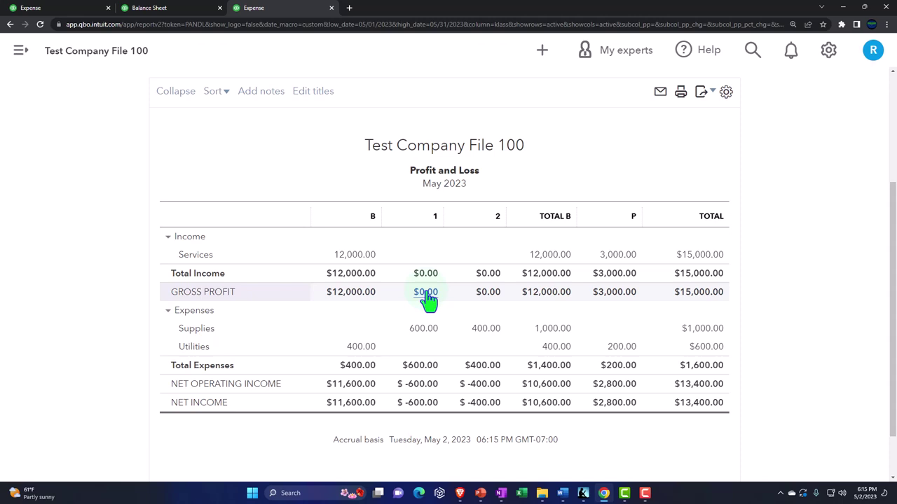
click(78, 10)
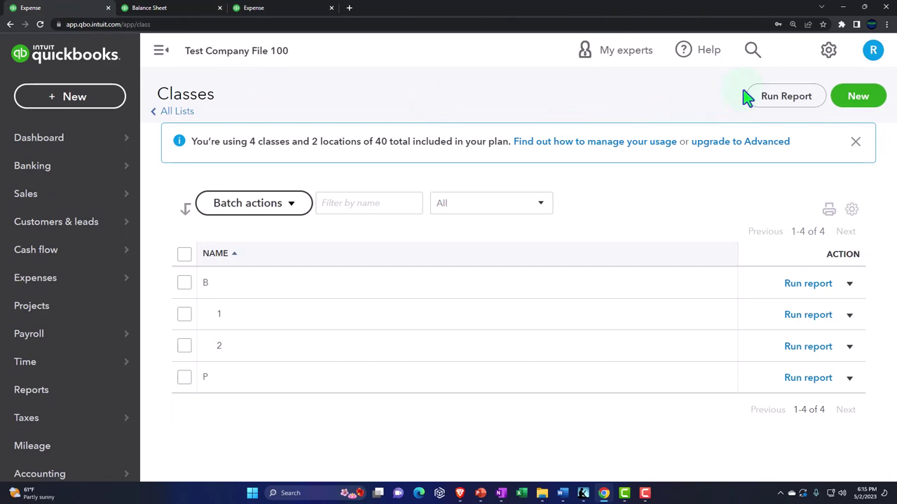
Step: Visit and close Account and settings, then go to the Payroll overview
click(828, 51)
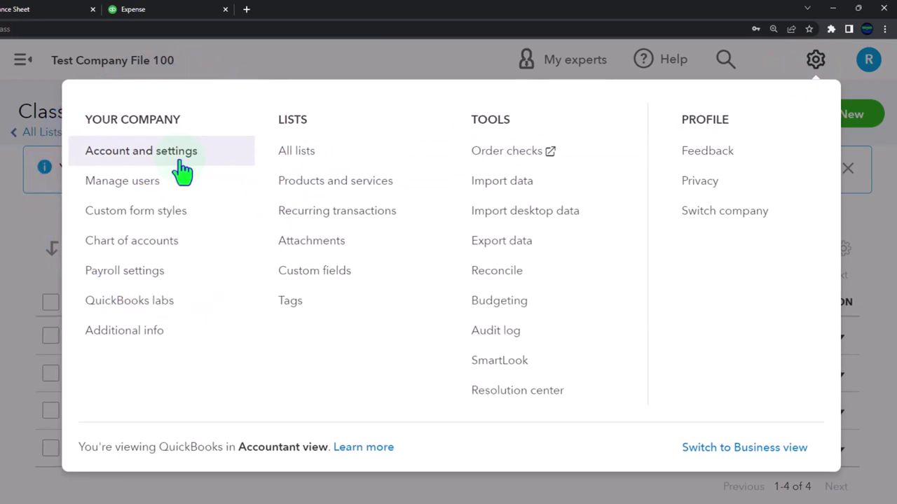
click(179, 159)
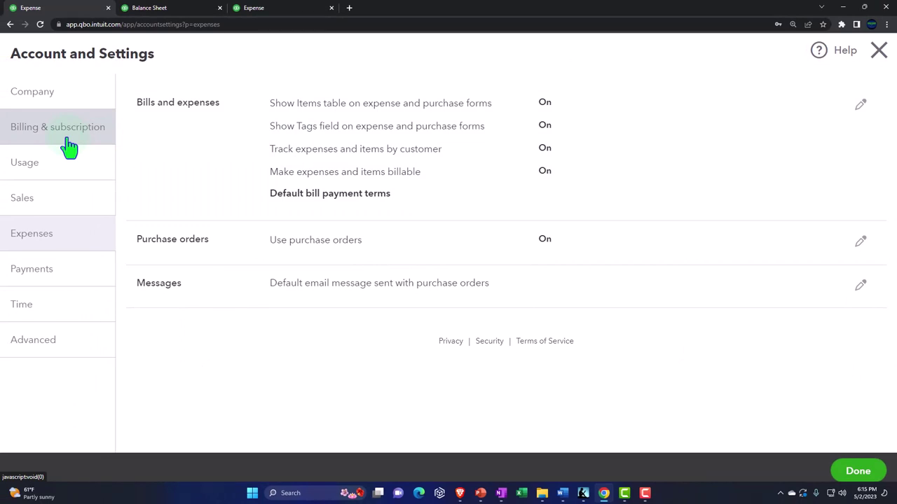
click(878, 54)
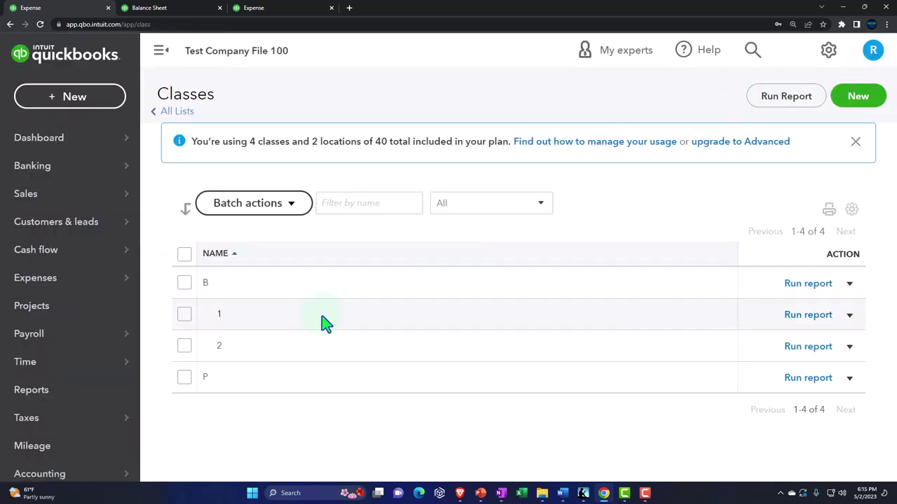
click(50, 345)
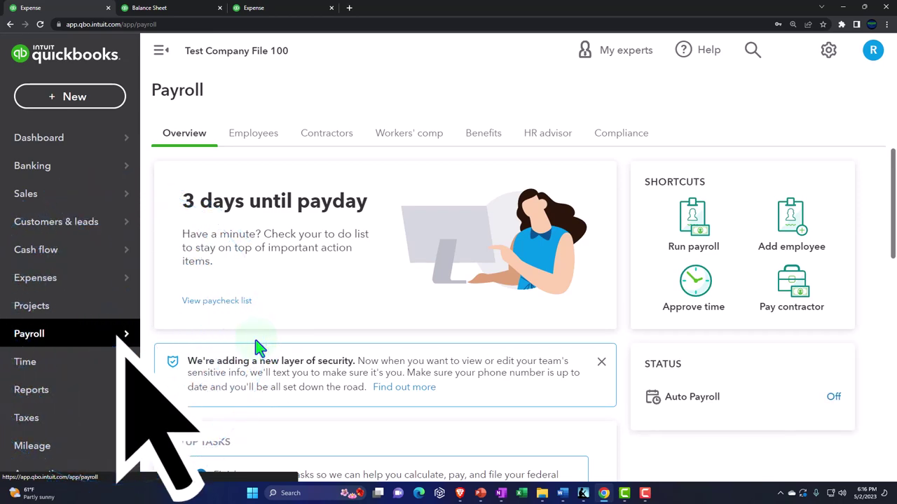
Step: Open the Accounting preferences in Payroll settings
click(827, 53)
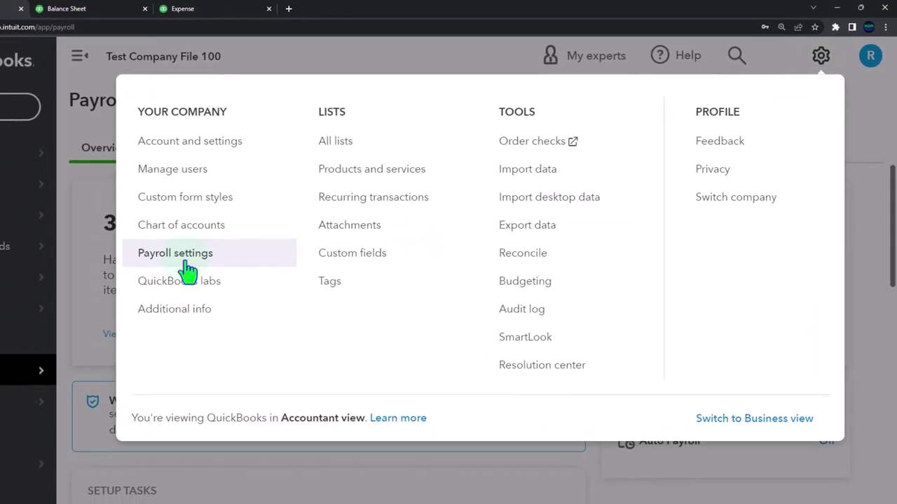
click(186, 263)
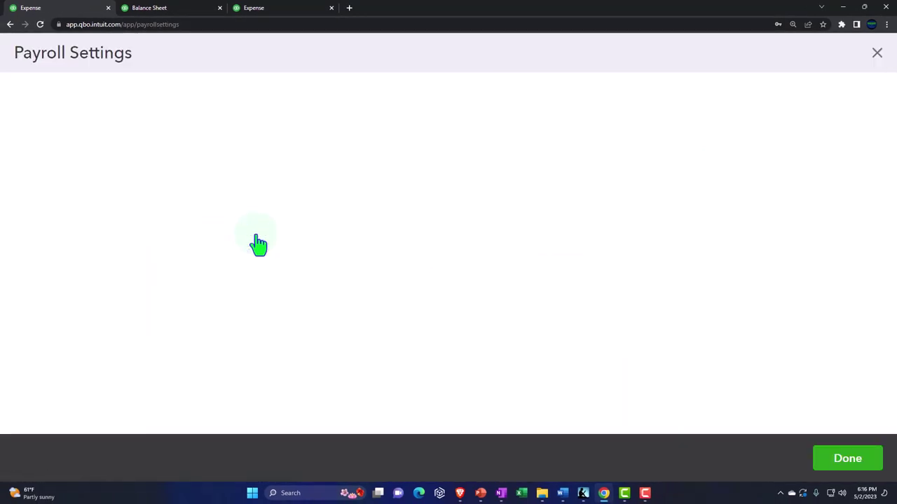
scroll(264, 260, down, 3)
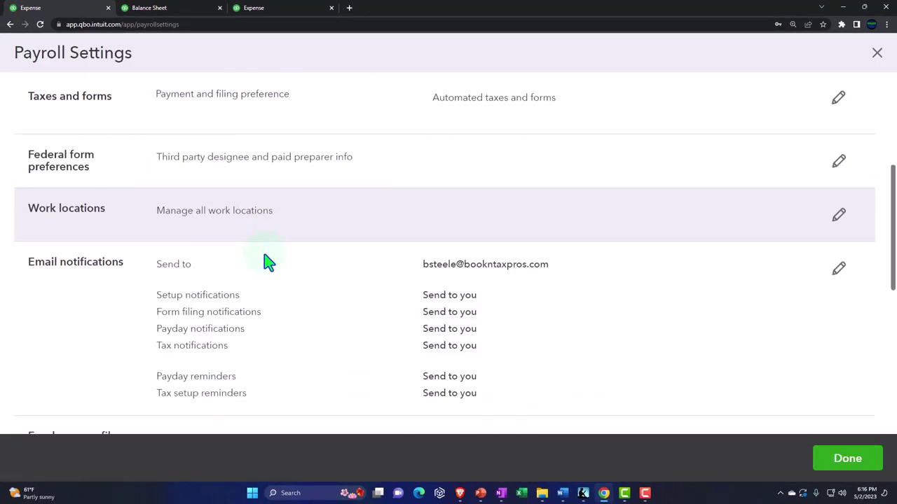
scroll(266, 261, down, 6)
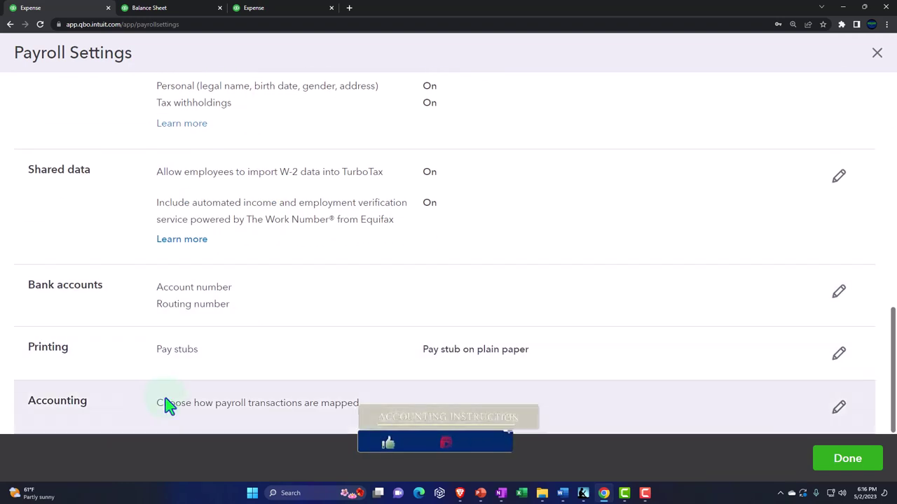
click(839, 410)
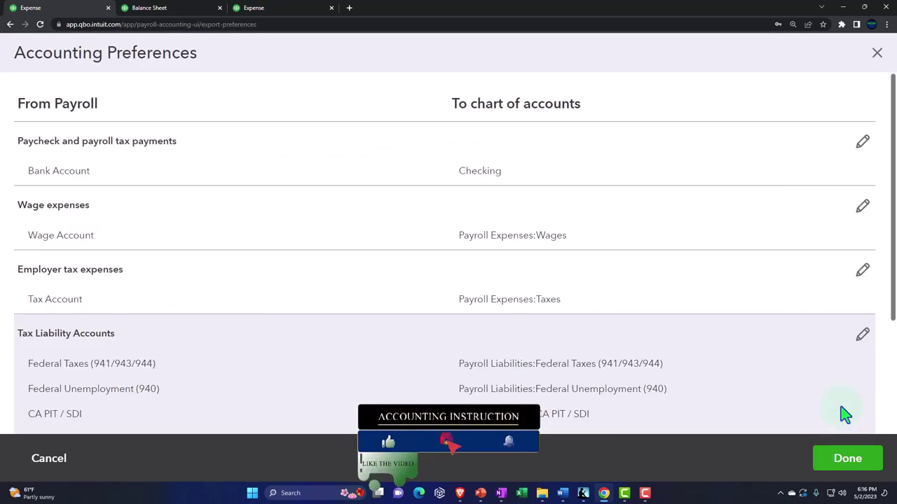
Step: Set payroll class tracking to different classes per employee, assigning Class 1 - Job 1, and save
scroll(662, 340, down, 2)
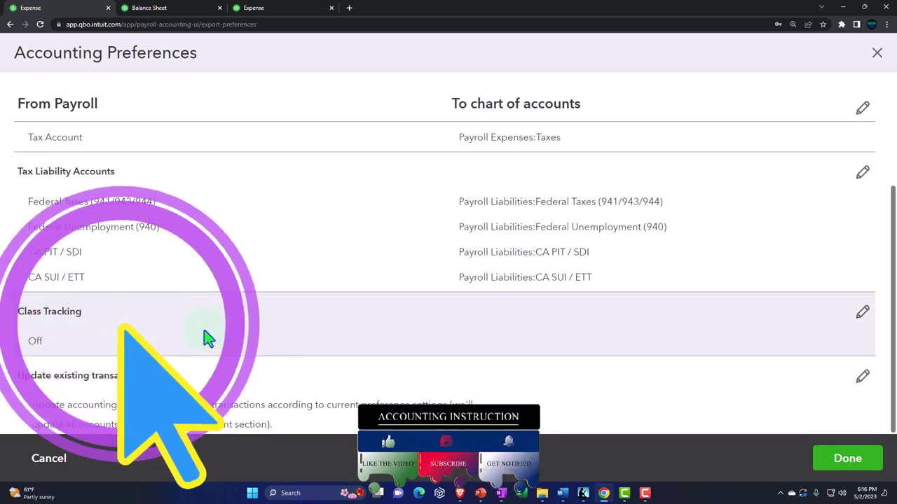
click(861, 313)
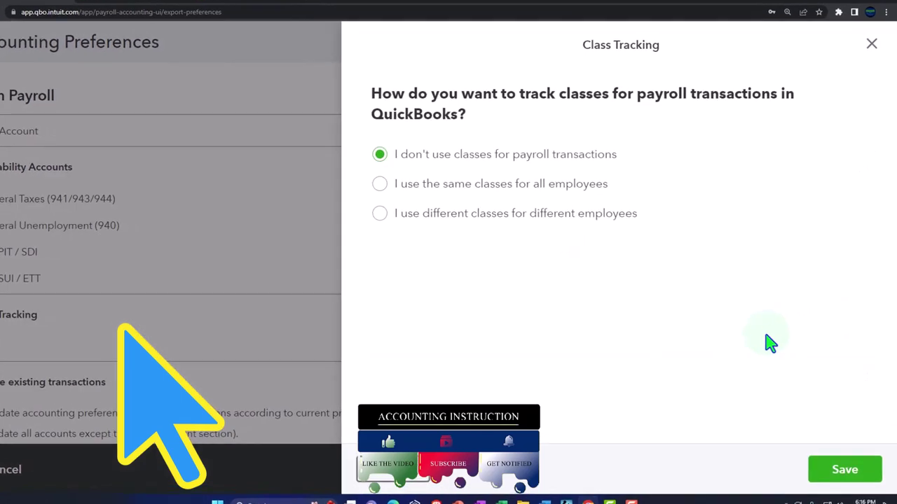
click(379, 213)
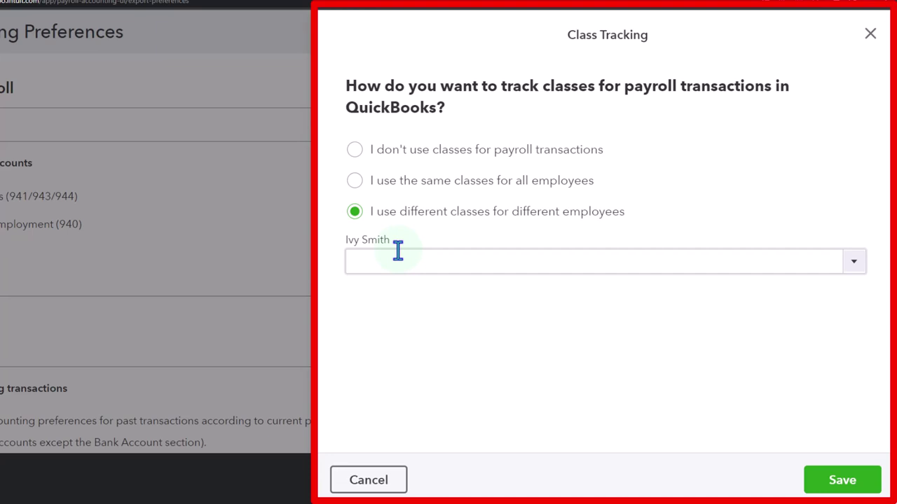
click(852, 265)
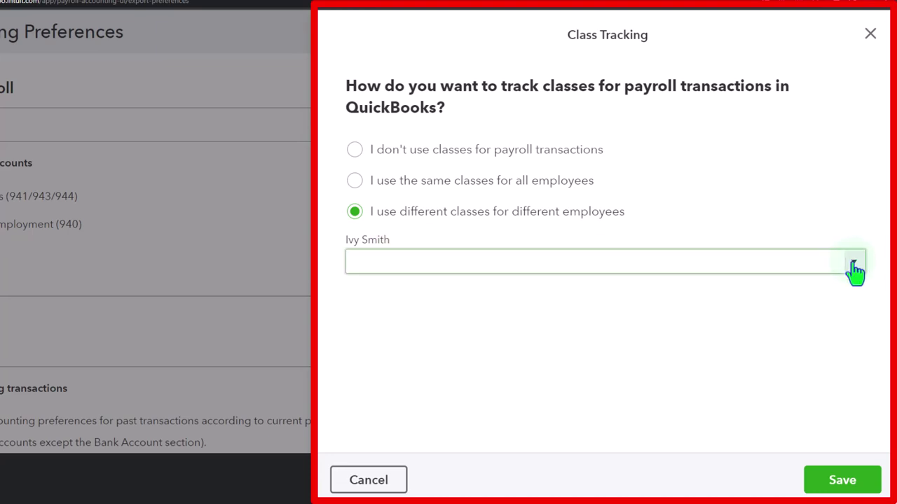
click(840, 480)
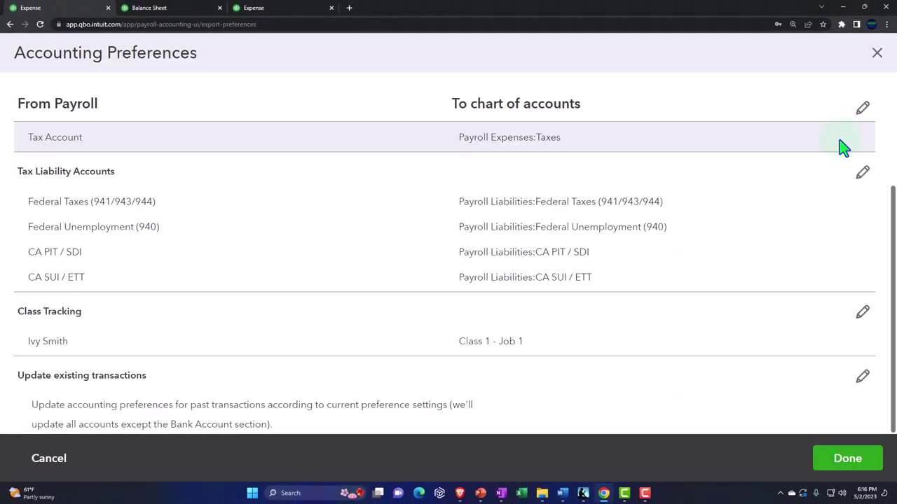
Step: Close the payroll settings and review the employee in the Payroll Employees list
click(878, 55)
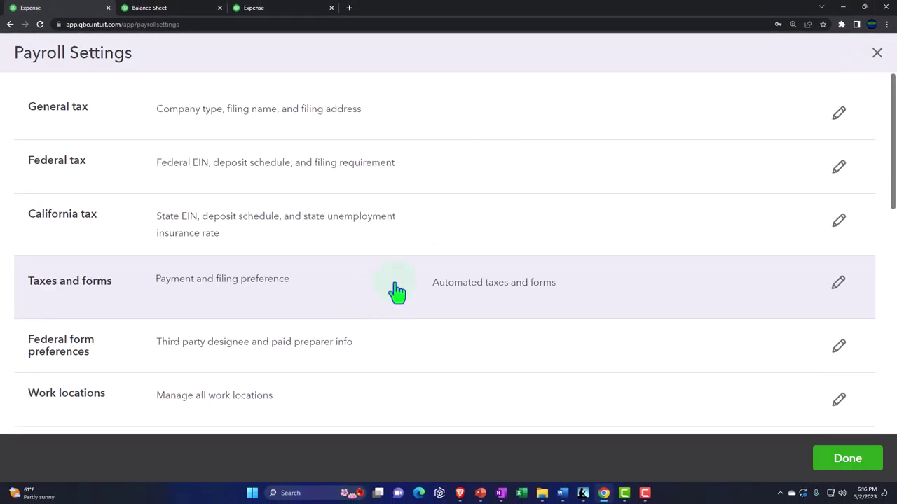
click(877, 54)
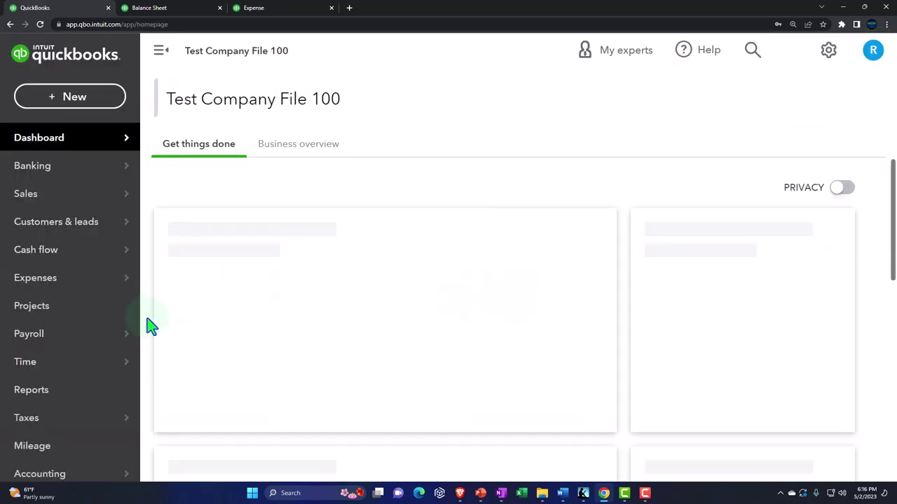
click(40, 339)
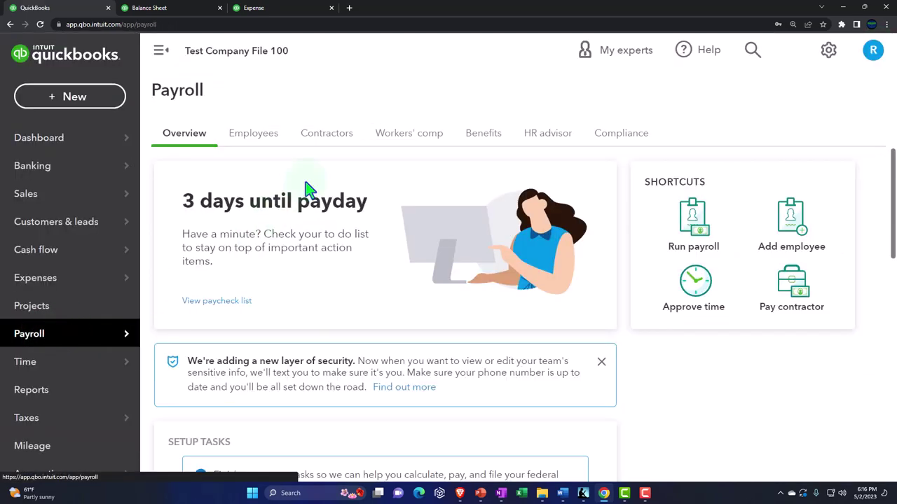
click(247, 137)
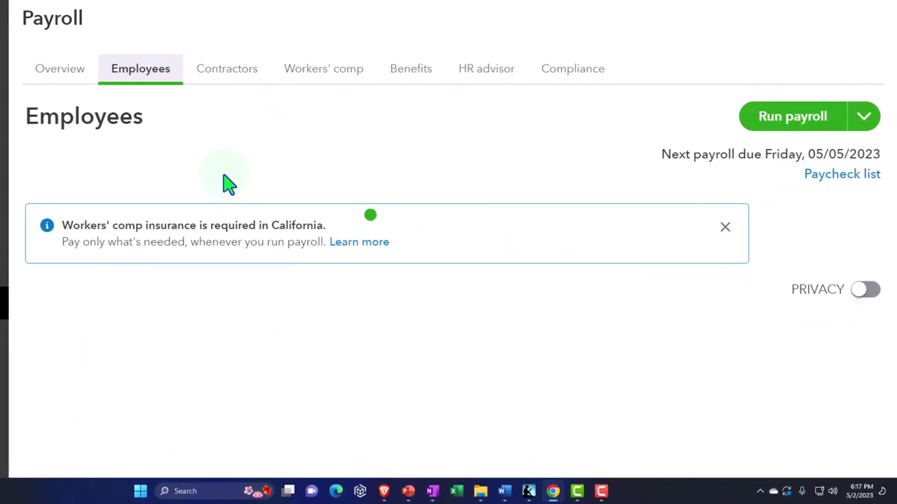
scroll(397, 224, down, 1)
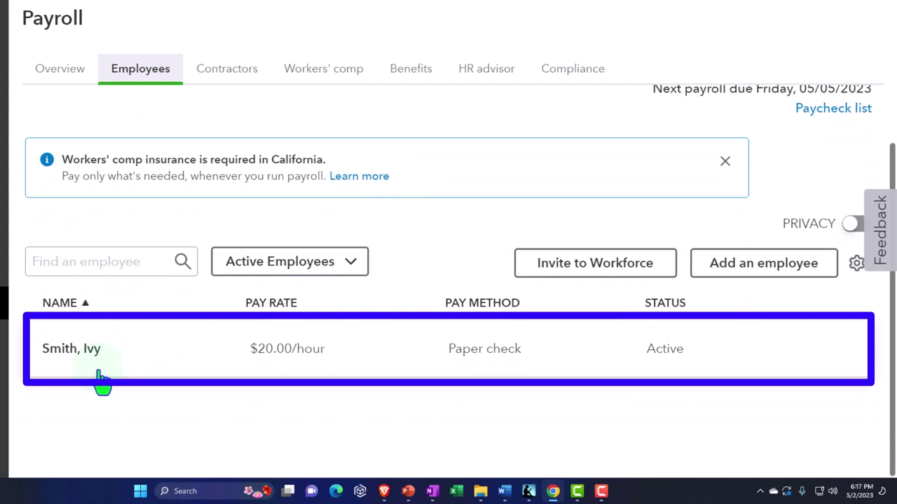
scroll(102, 381, up, 1)
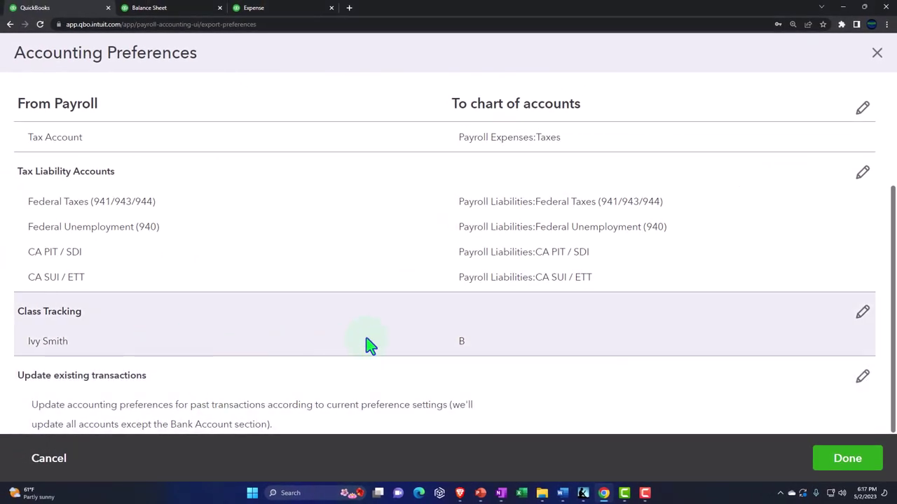
Step: Confirm the payroll accounting preferences, close settings, and return to the Payroll overview
click(843, 465)
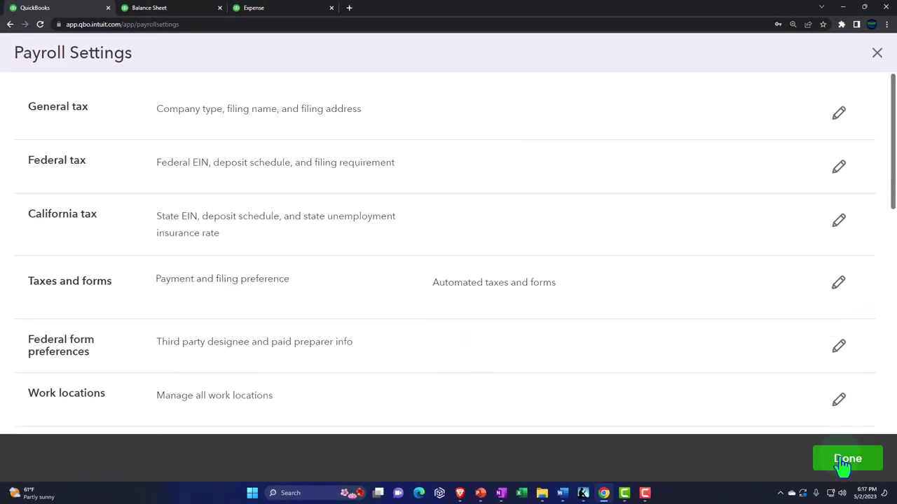
click(877, 54)
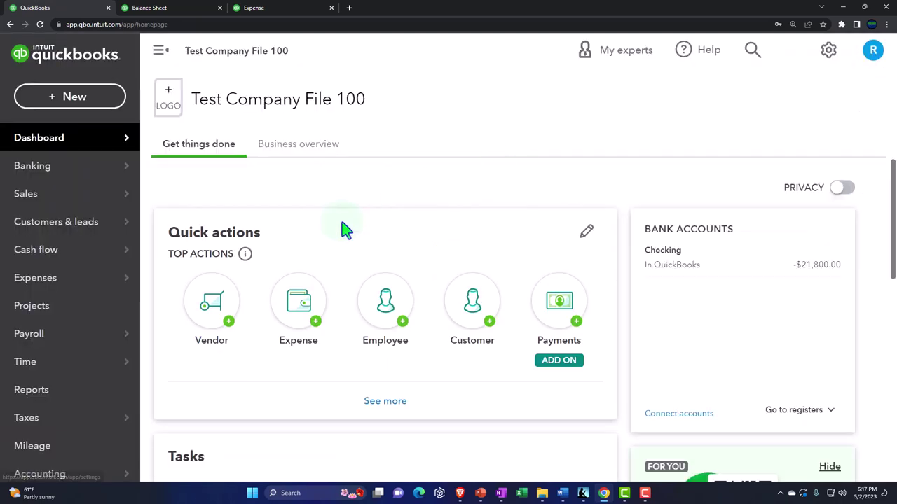
click(37, 315)
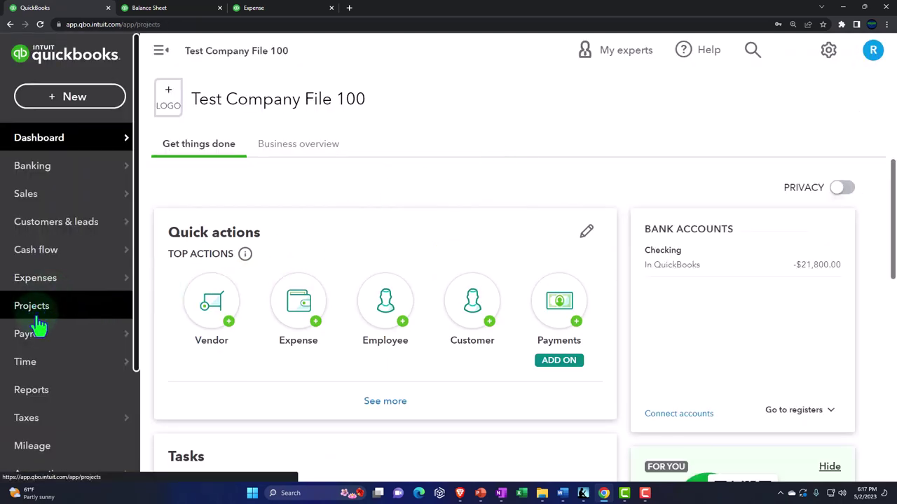
click(32, 341)
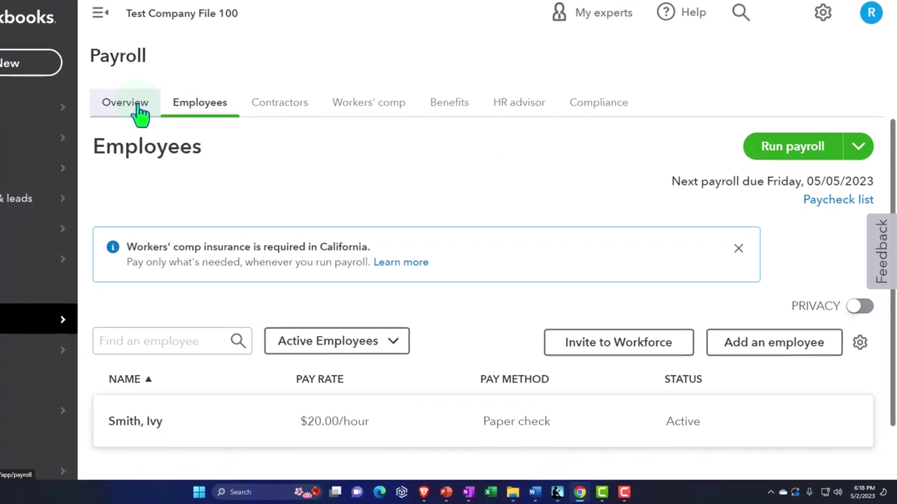
click(185, 135)
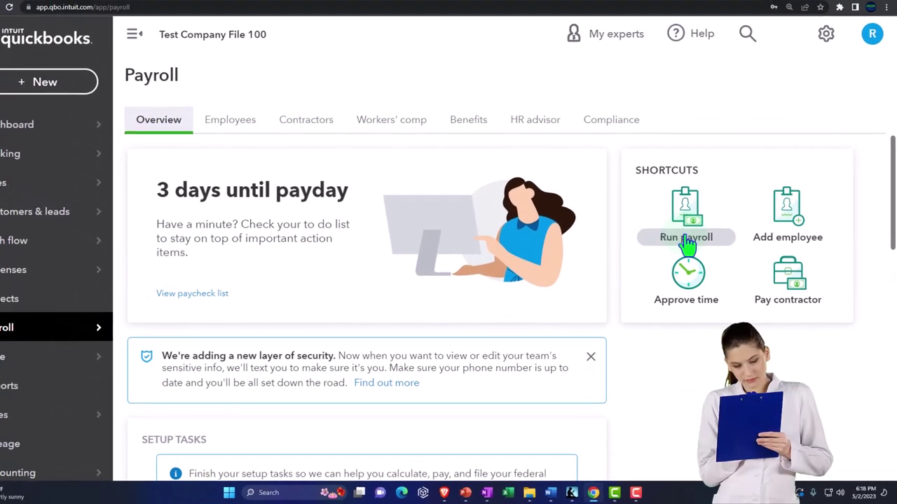
scroll(687, 245, down, 2)
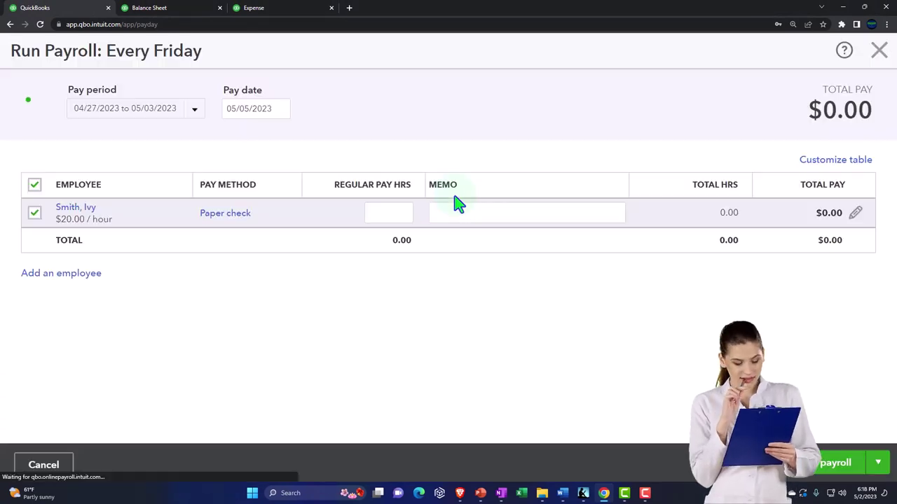
Step: Choose pay period 05/04/2023–05/10/2023 and enter 15 regular pay hours
click(350, 110)
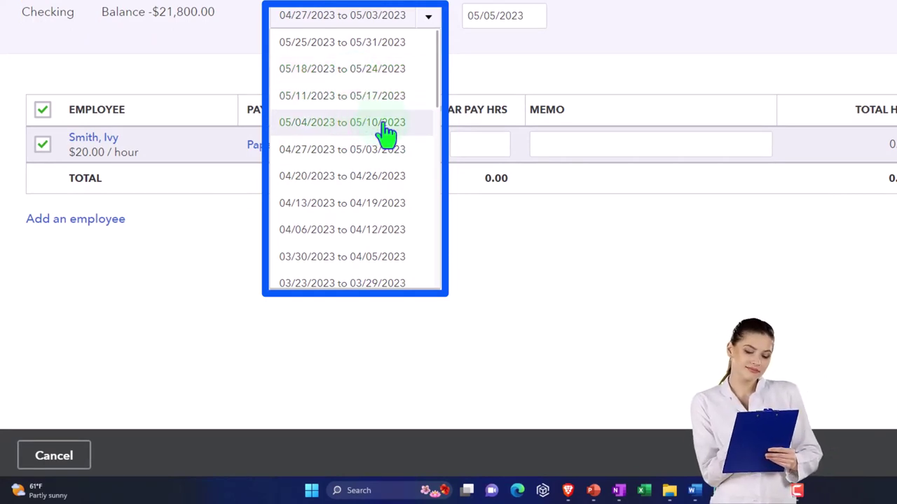
click(382, 125)
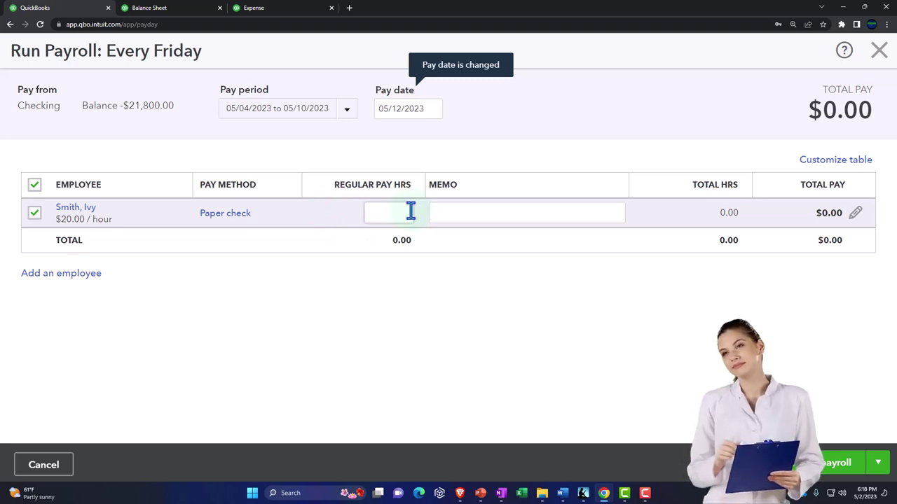
click(86, 219)
click(387, 210)
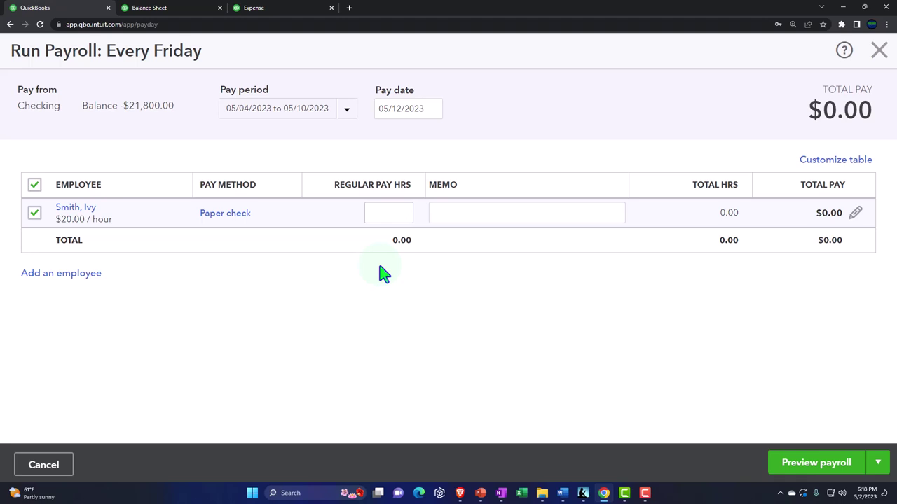
key(Tab)
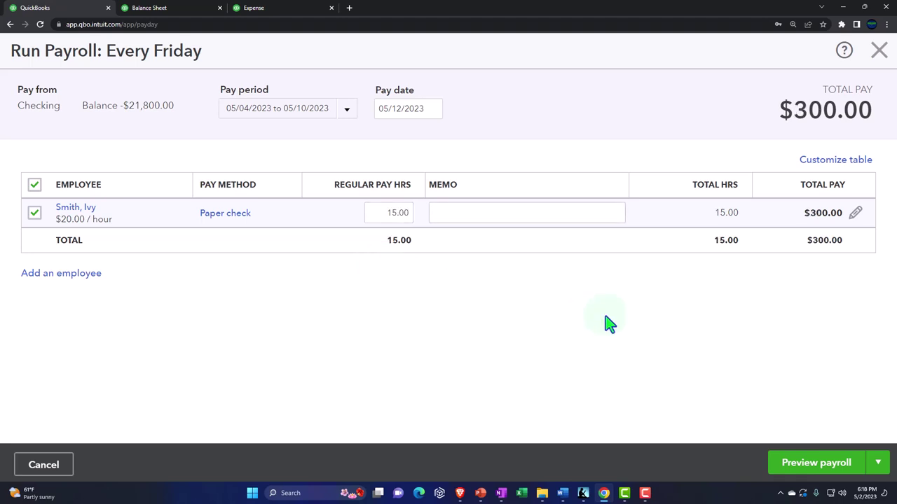
Step: Preview and submit the payroll, entering check number 1005
click(793, 470)
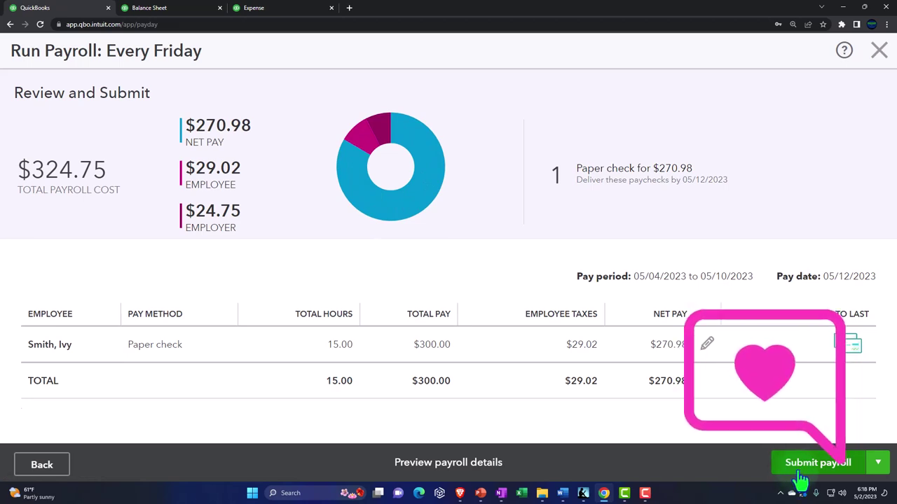
click(800, 475)
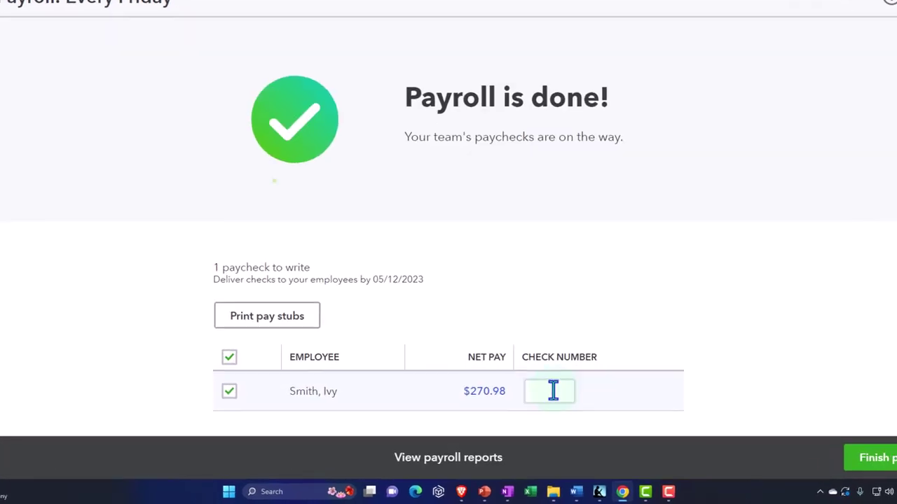
click(565, 362)
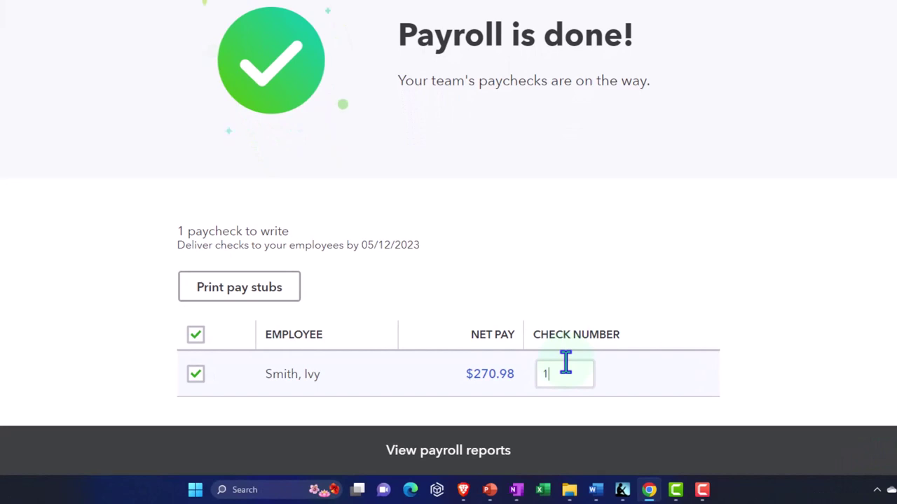
text(1005)
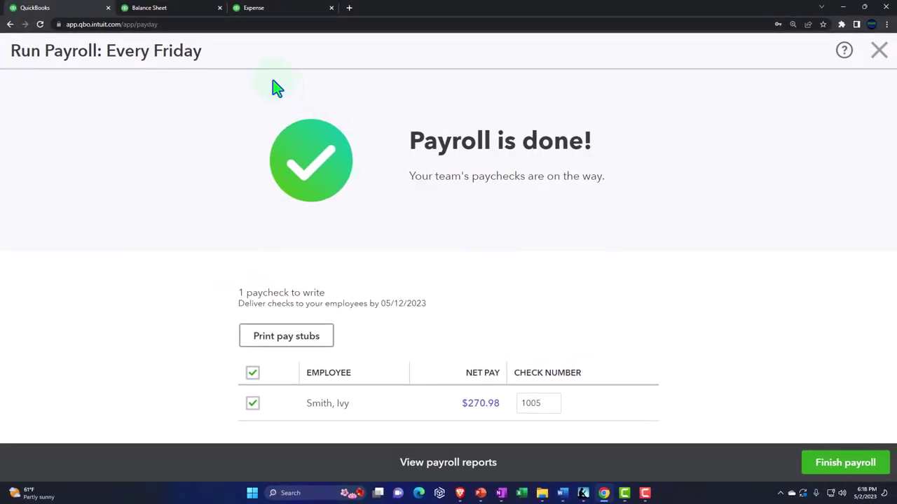
Step: Rerun the Balance Sheet report with the latest data
click(179, 7)
scroll(329, 246, up, 3)
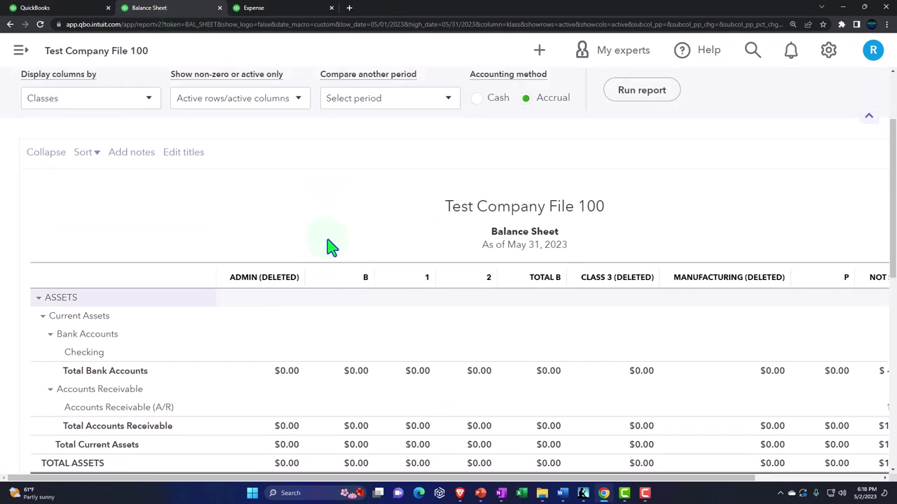
click(634, 184)
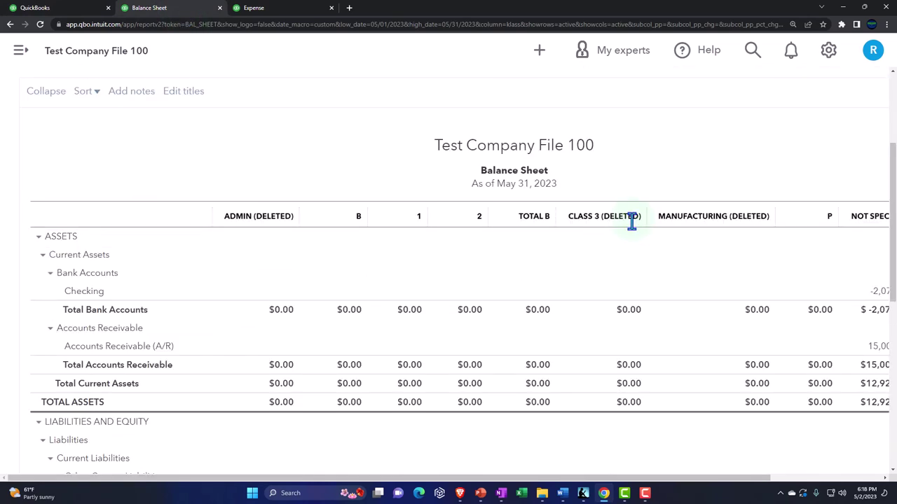
scroll(632, 221, down, 1)
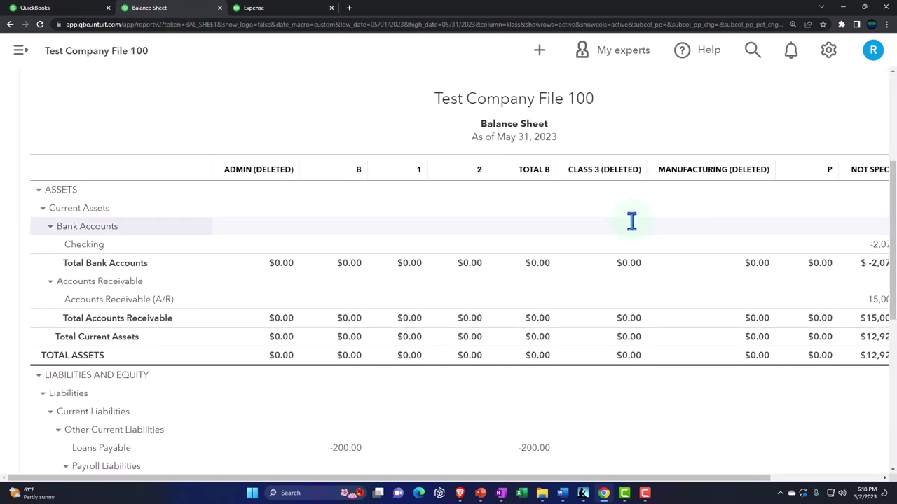
Step: Rerun the May 2023 Profit and Loss, showing Wages 300.00 and Taxes 24.75 under class B
click(291, 10)
scroll(411, 170, up, 5)
click(641, 171)
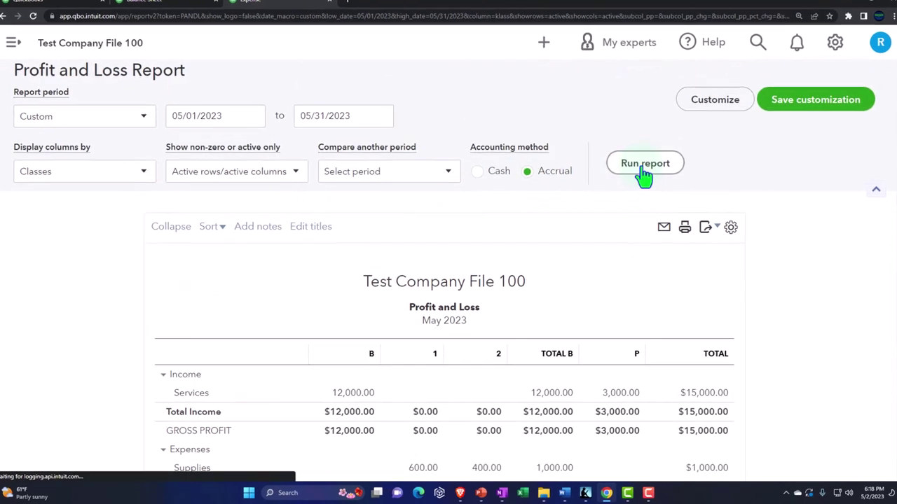
scroll(673, 154, down, 1)
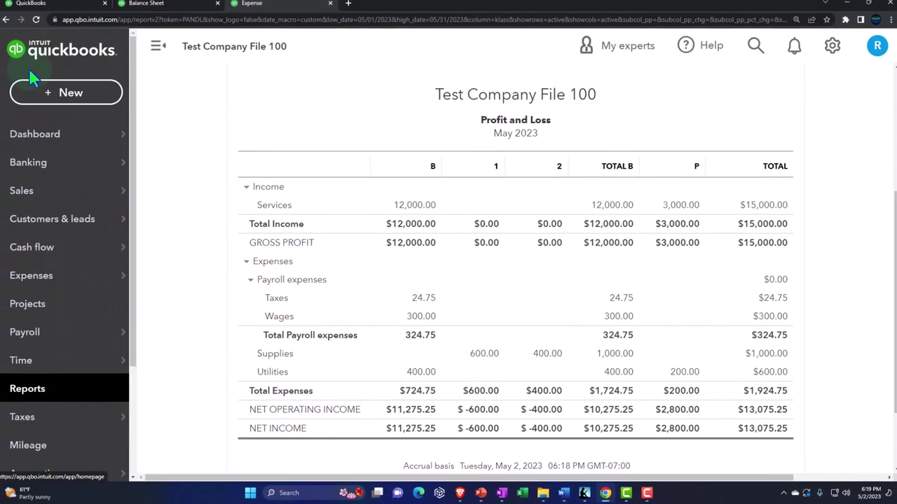
click(45, 99)
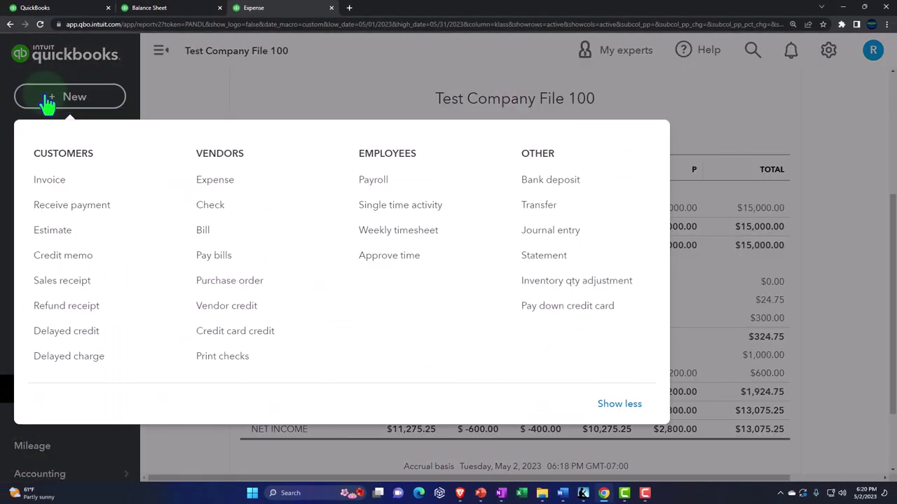
Step: Dismiss the New transaction menu and collapse the sidebar navigation
click(376, 237)
click(116, 96)
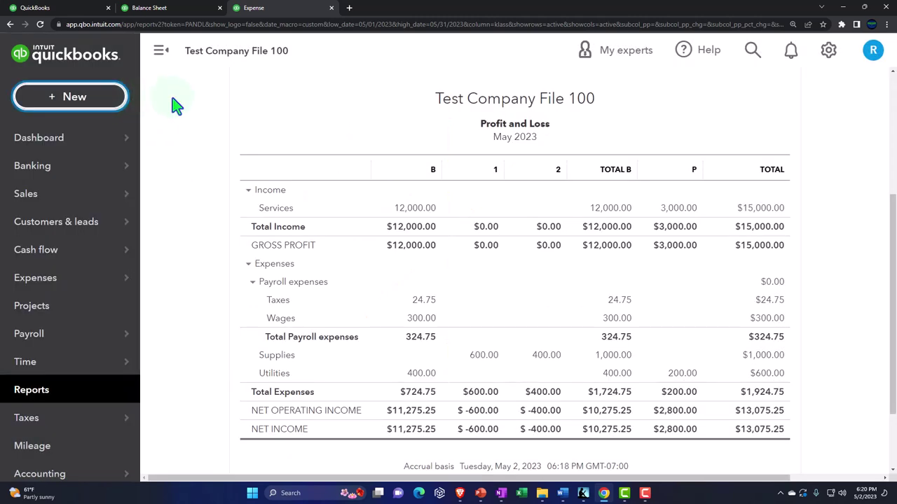
click(159, 53)
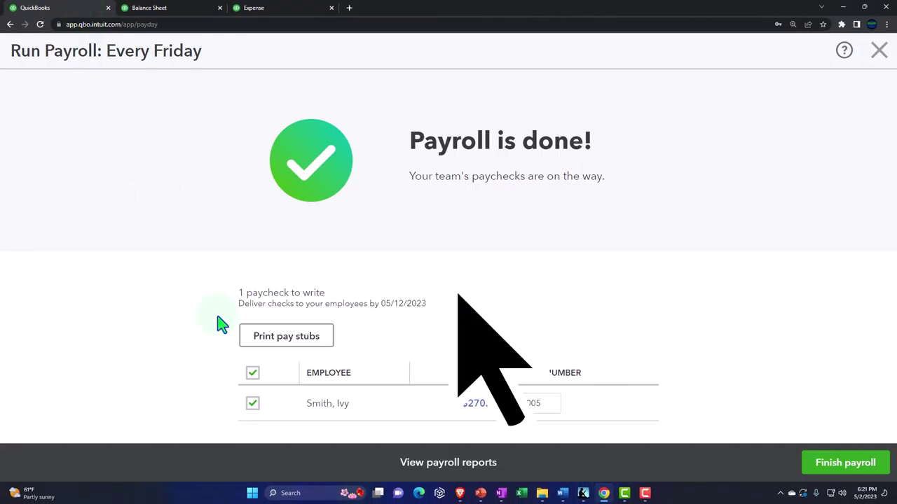
Step: Close the completed payroll and payroll settings, then start a new payroll run
click(879, 51)
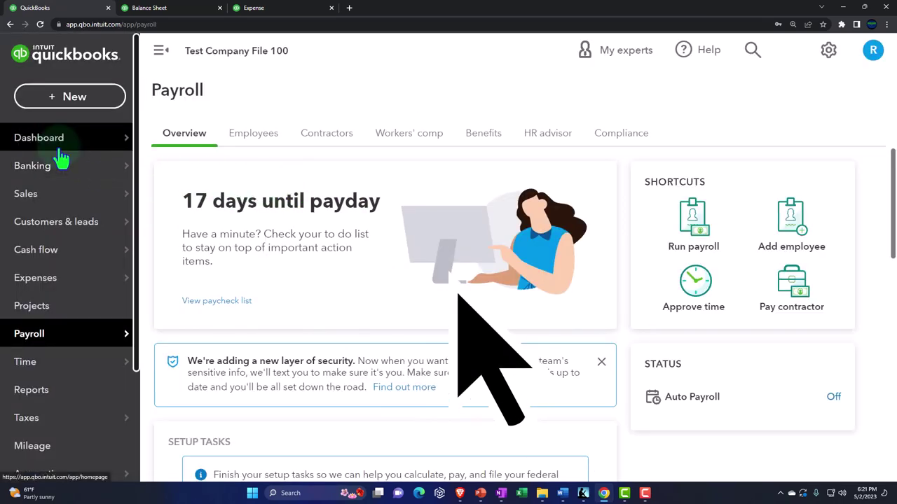
mouse_move(62, 156)
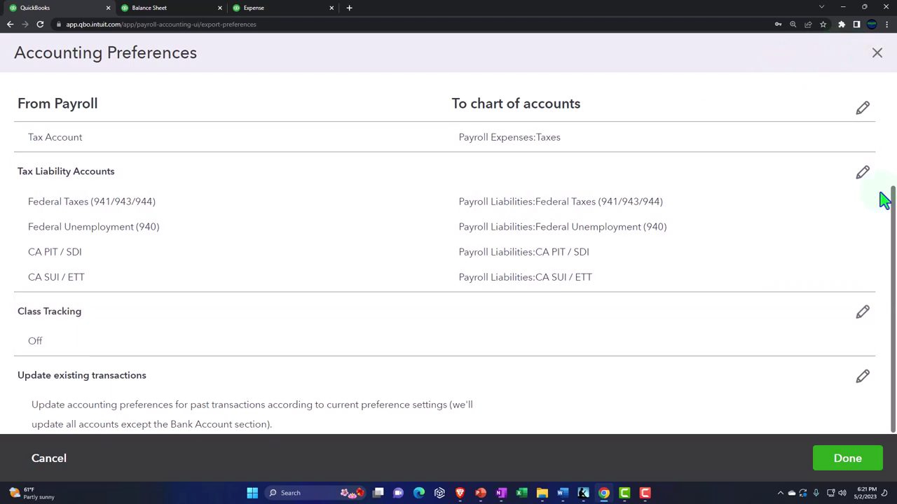
click(861, 471)
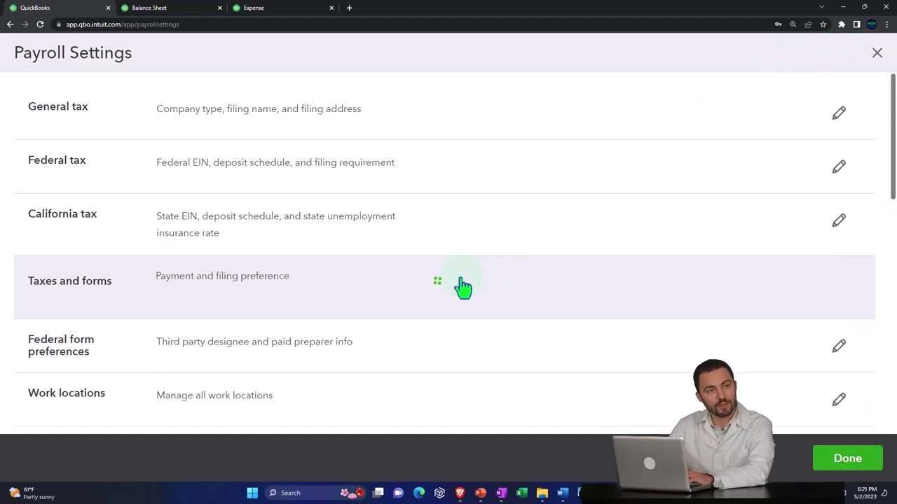
click(877, 54)
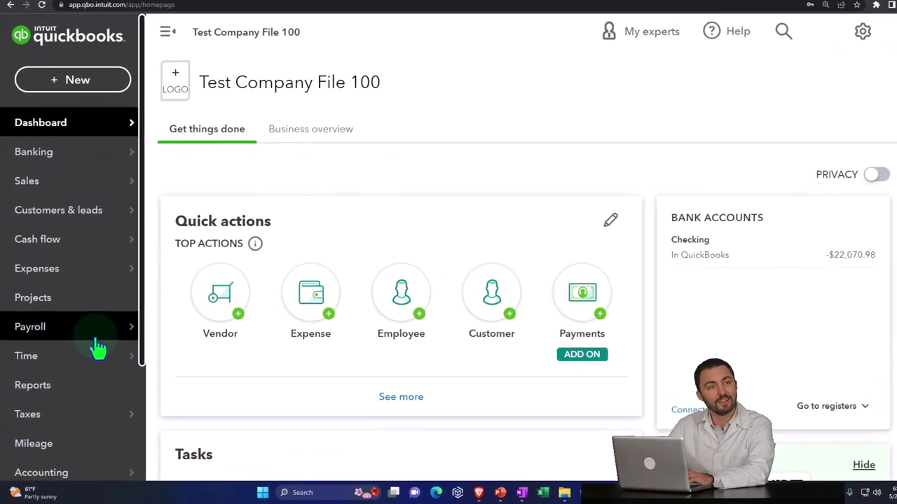
click(51, 329)
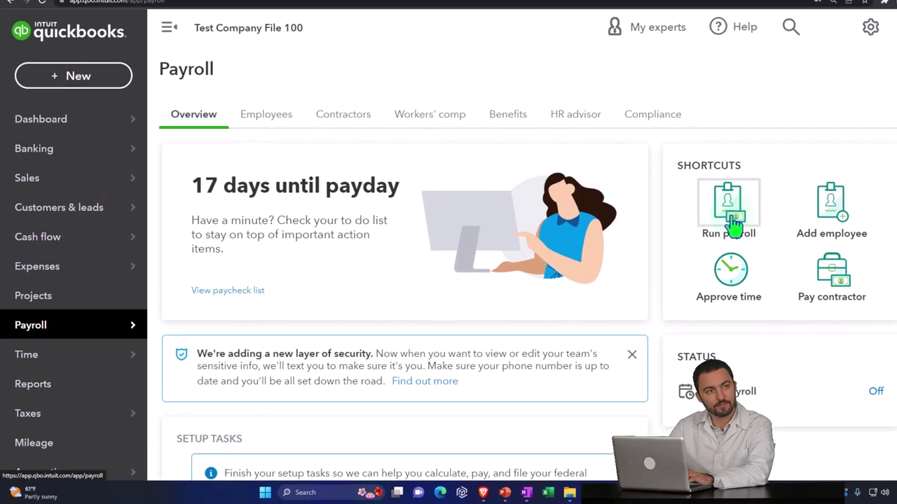
click(734, 222)
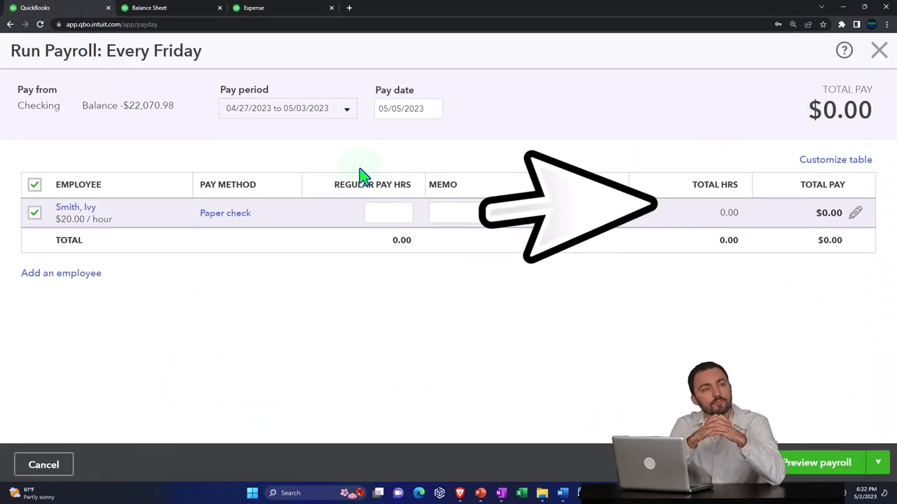
Step: Choose pay period 05/11/2023–05/17/2023 and enter 10 regular hours
click(346, 109)
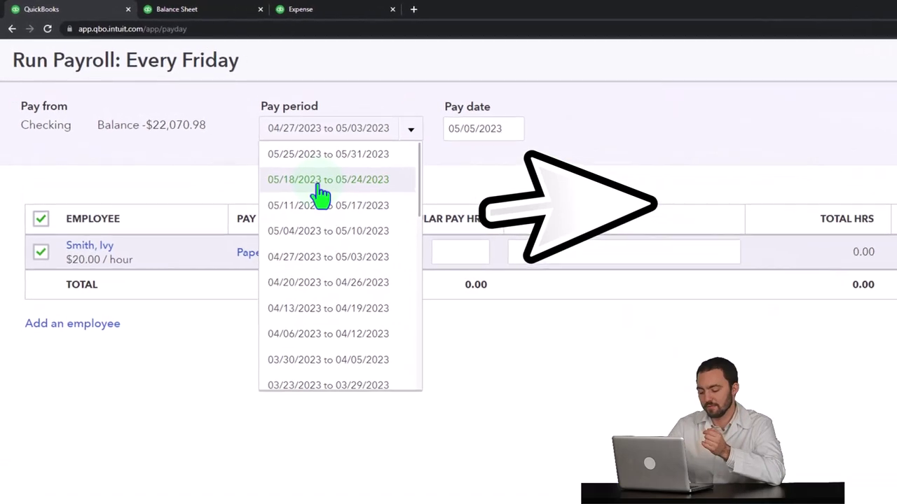
click(344, 222)
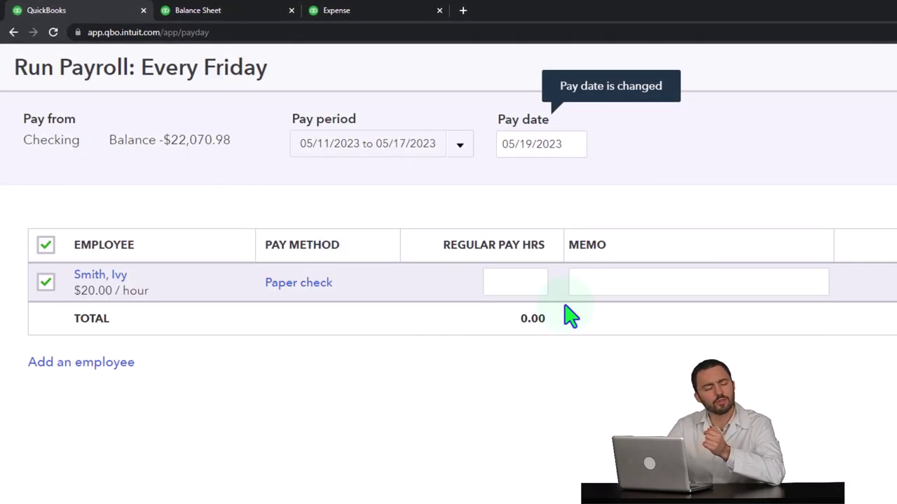
click(499, 273)
text(10)
key(Tab)
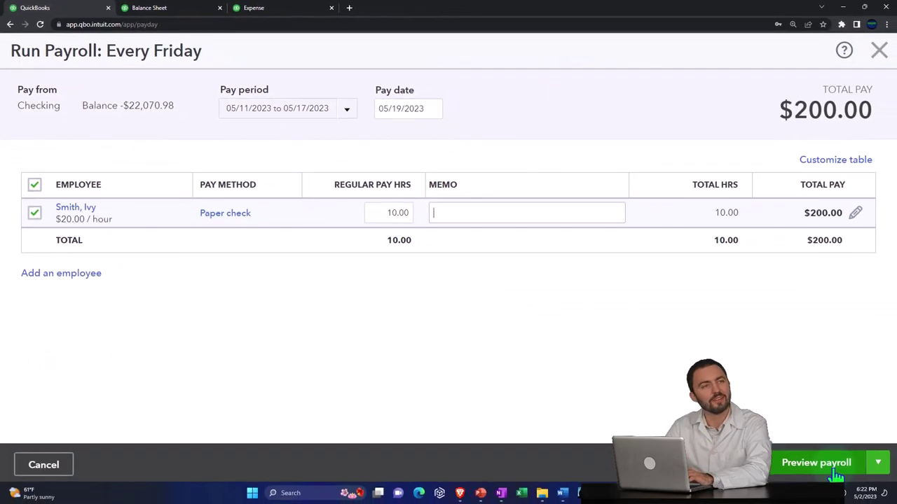
Step: Preview and submit the payroll, record check number 1002, and finish the run
click(832, 471)
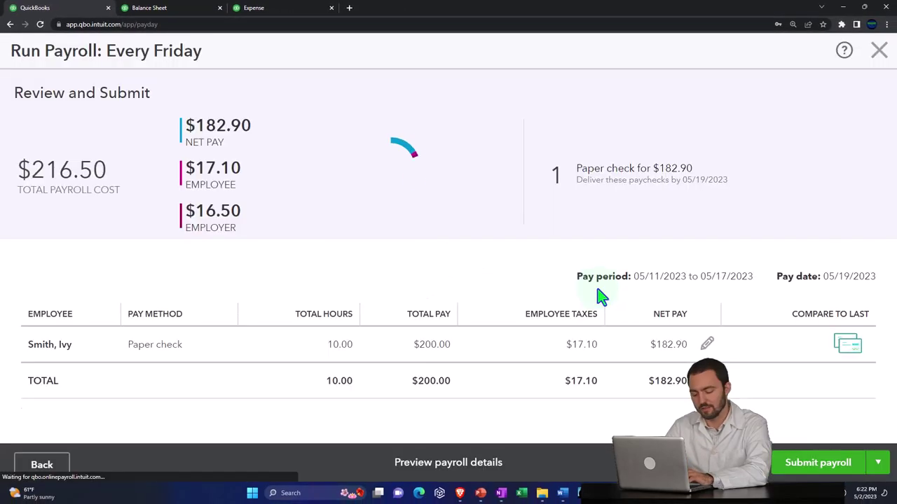
click(807, 474)
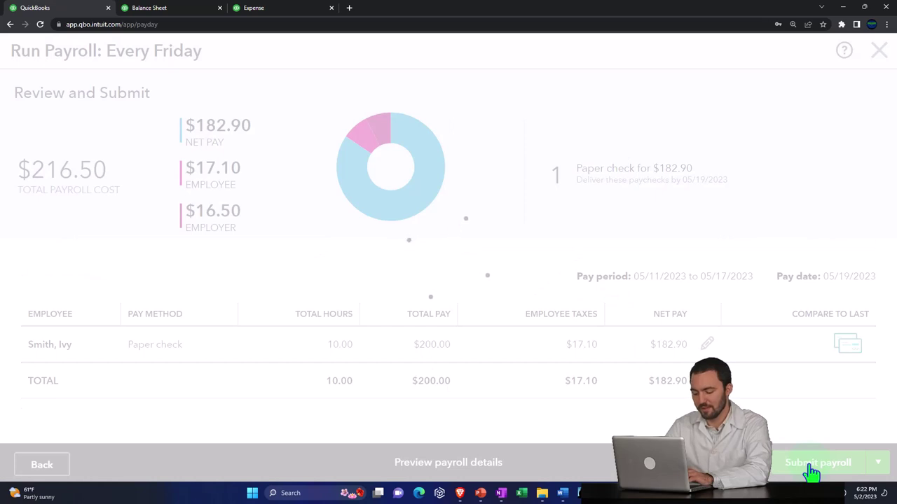
click(557, 402)
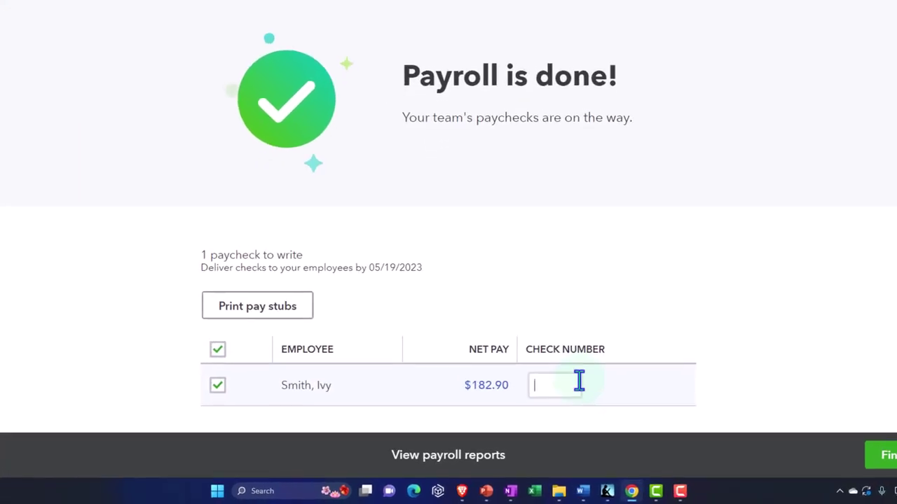
text(1002)
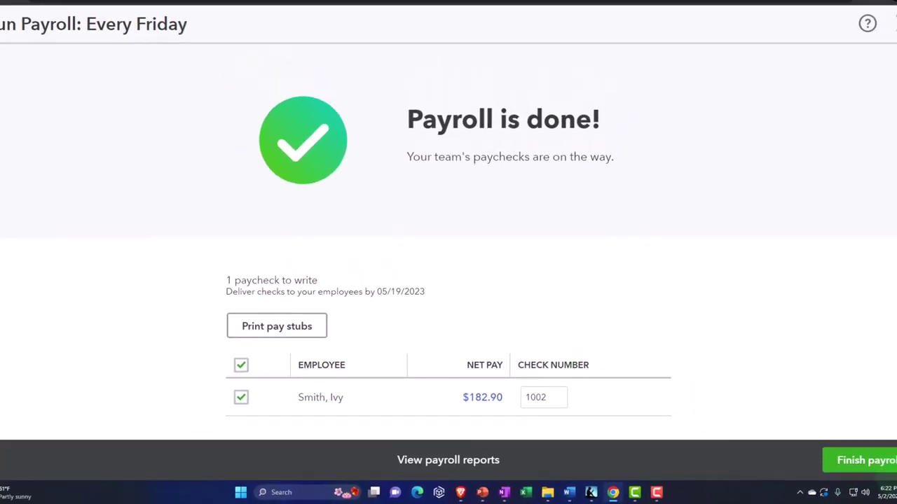
click(867, 462)
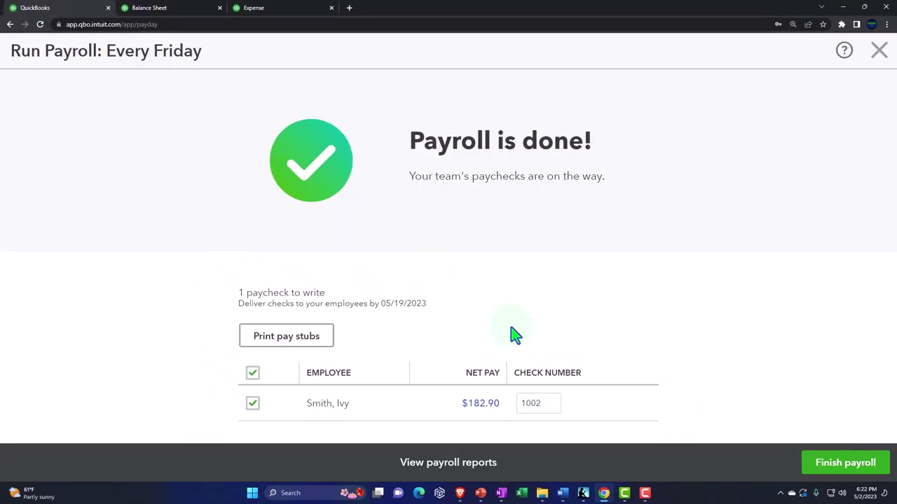
click(830, 455)
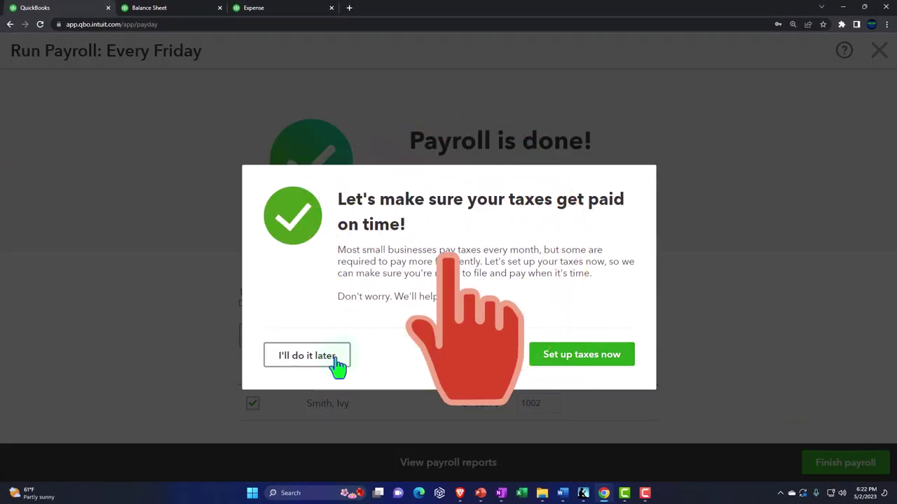
Step: Rerun the May 2023 Profit and Loss by class to show payroll under NOT SPECIFIED, then return to Payroll
click(307, 356)
click(254, 7)
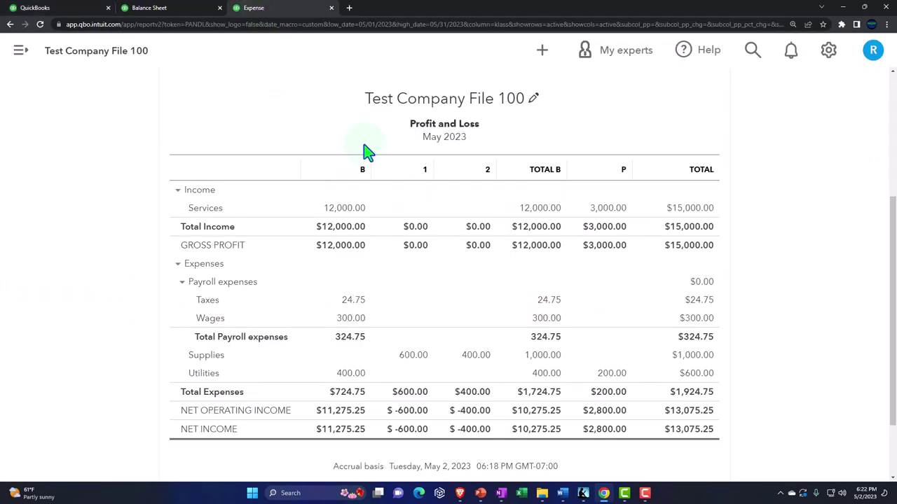
scroll(421, 168, up, 3)
click(639, 172)
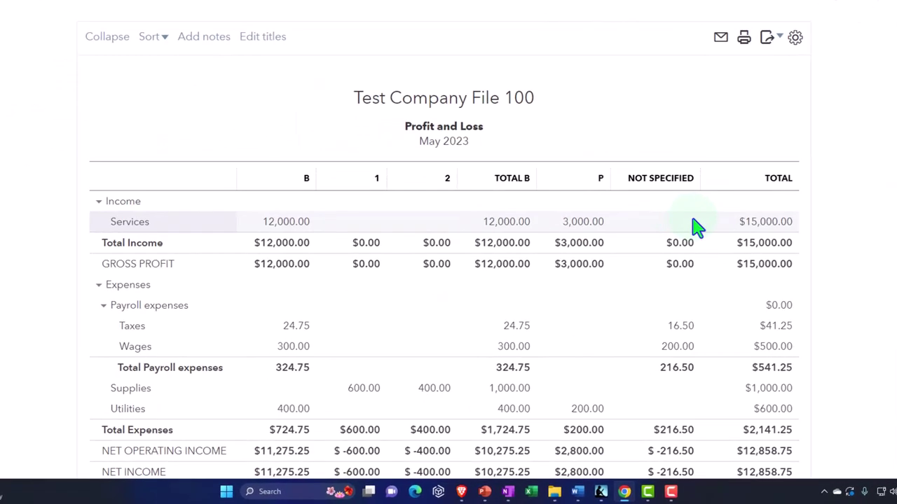
scroll(732, 188, down, 3)
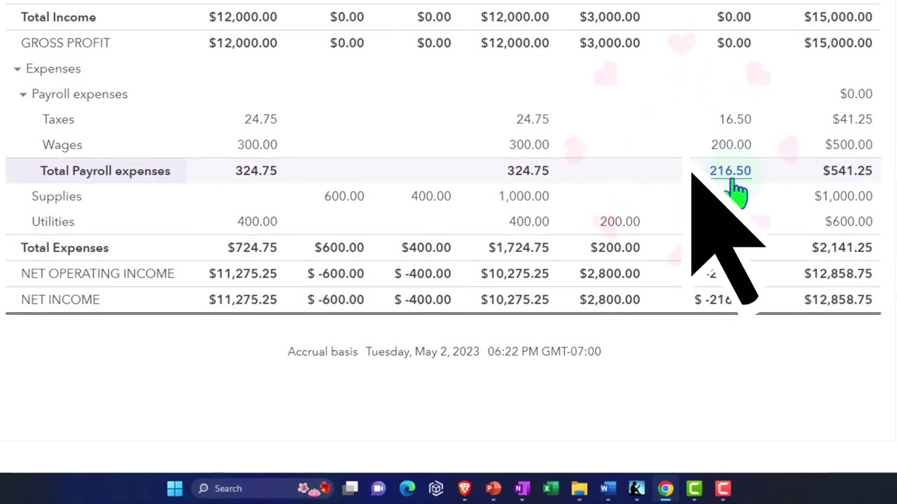
click(81, 8)
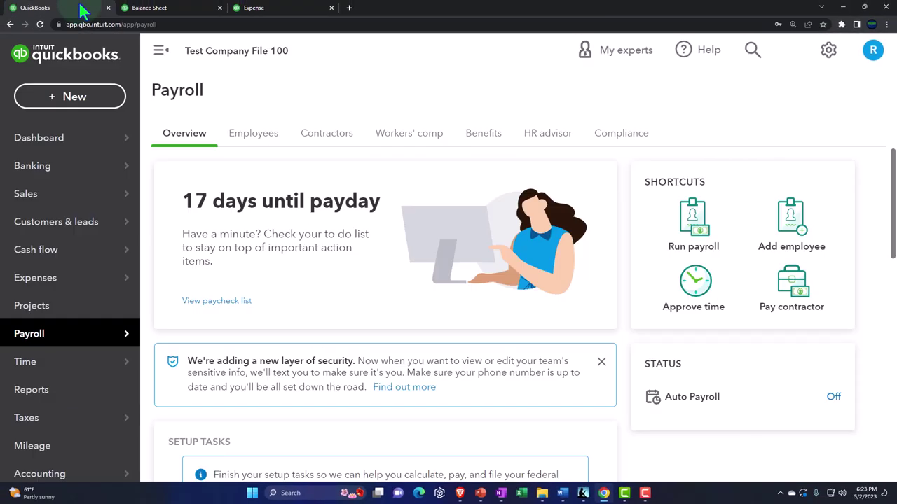
Step: Start a new journal entry dated 05/13/2023
click(74, 97)
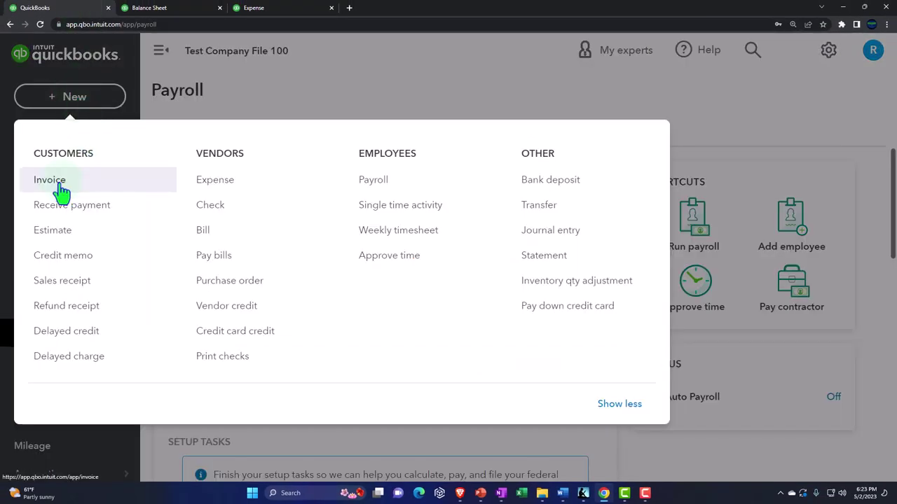
click(536, 233)
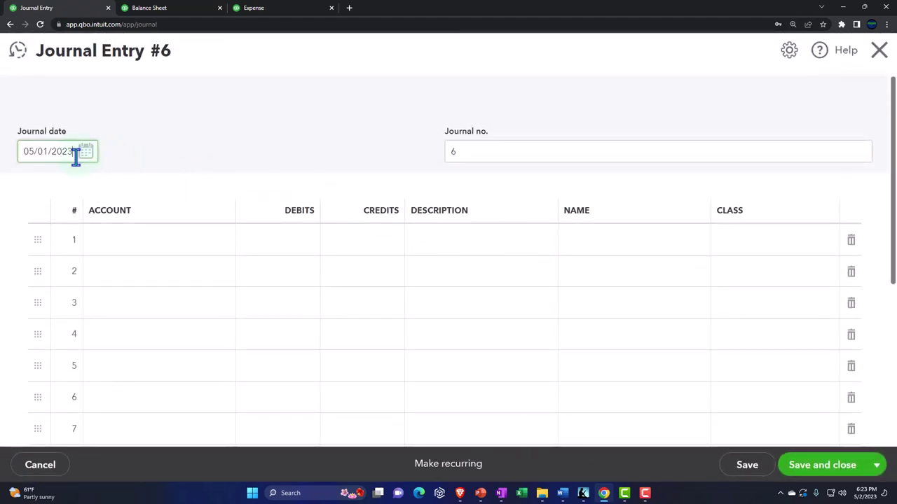
drag(76, 155, 4, 155)
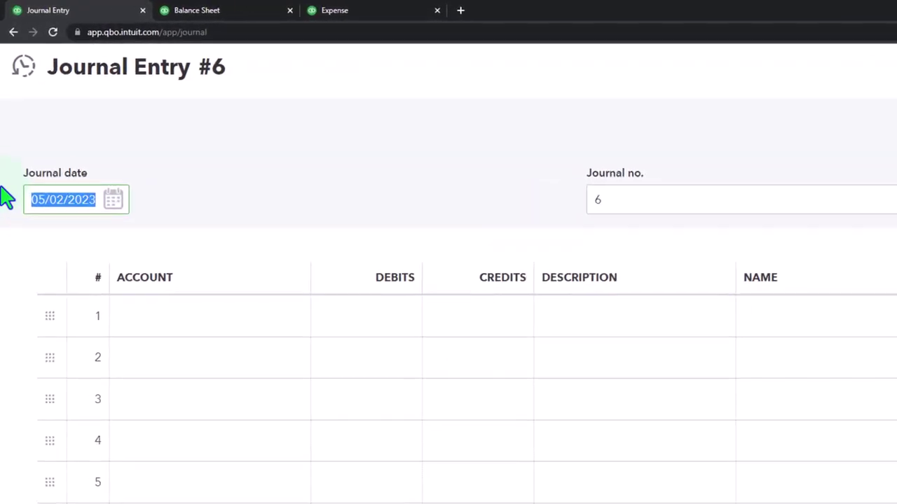
key(plus)
key(plus)
key(plus)
key(plus)
key(plus)
key(plus)
key(plus)
key(plus)
key(plus)
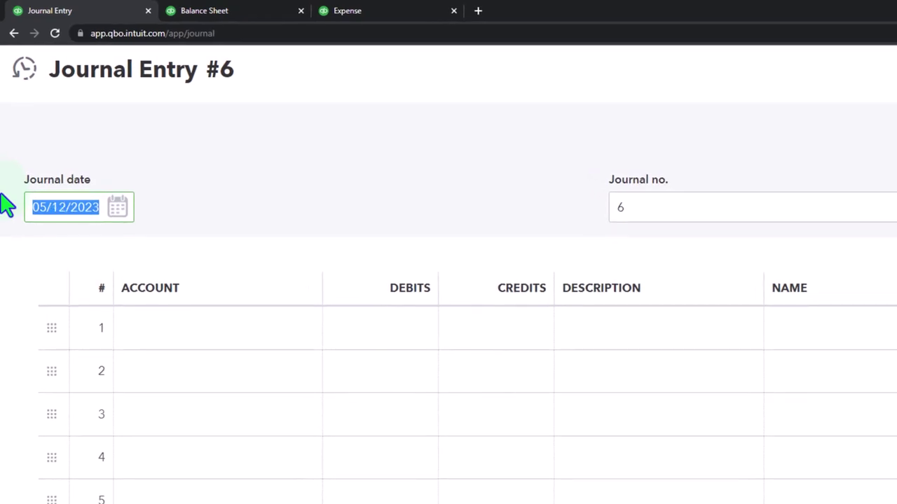
key(Tab)
key(Tab)
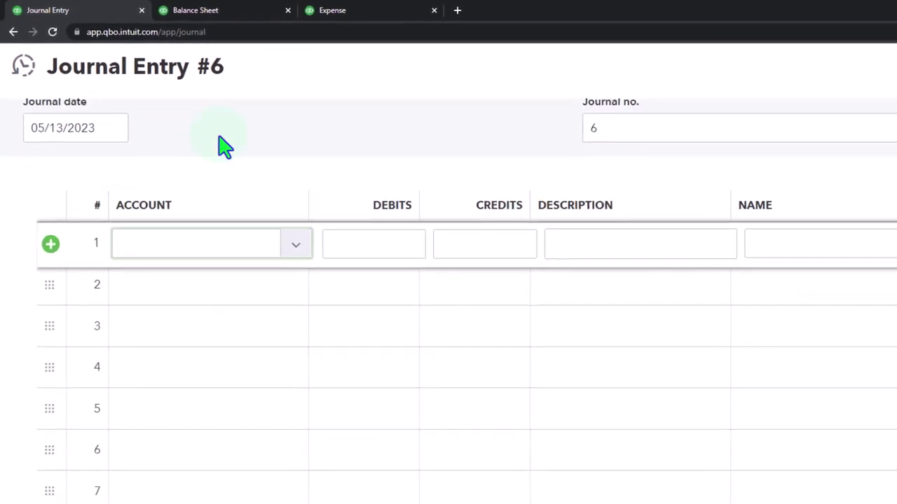
Step: Check the Wages figures on the Profit and Loss report, then begin line 1's account
click(365, 10)
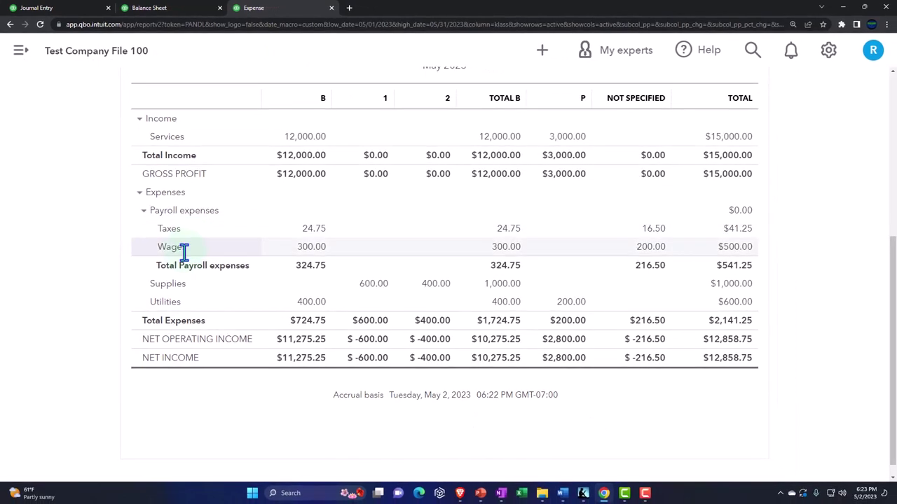
click(67, 7)
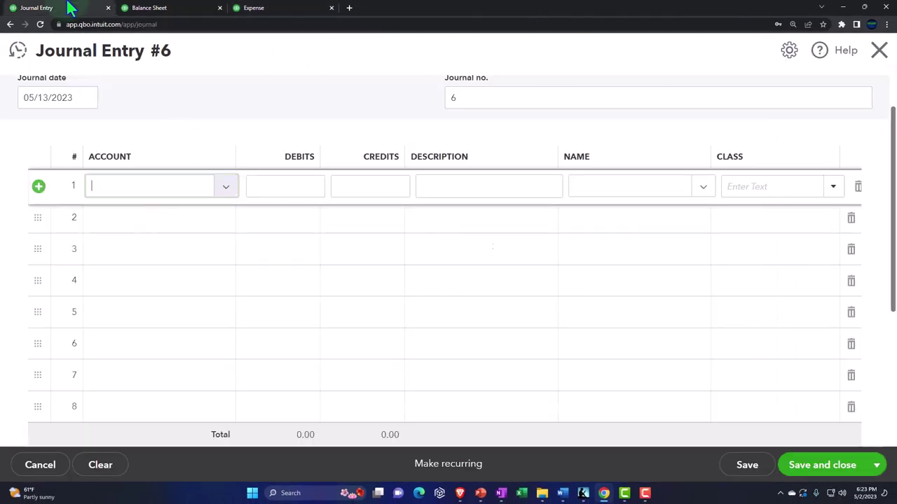
click(135, 190)
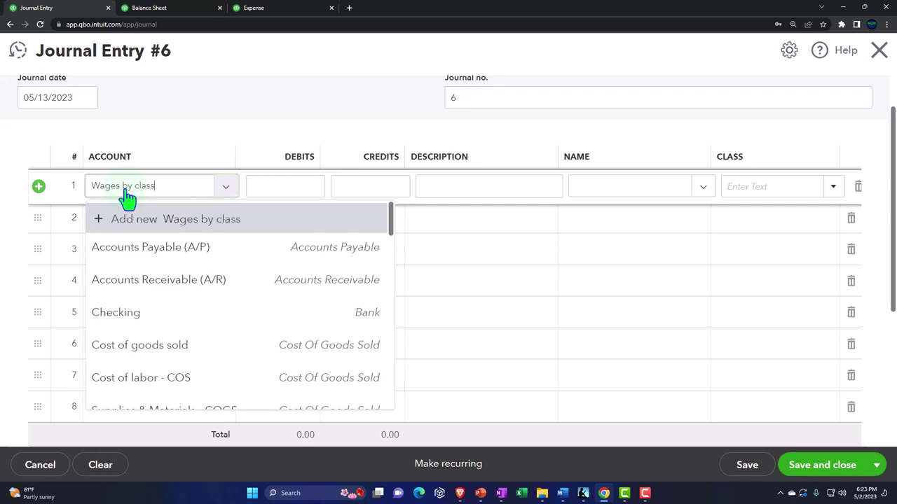
Step: Add a new Wages by class account of type Expenses, detail Other Business Expenses, and save it
key(Return)
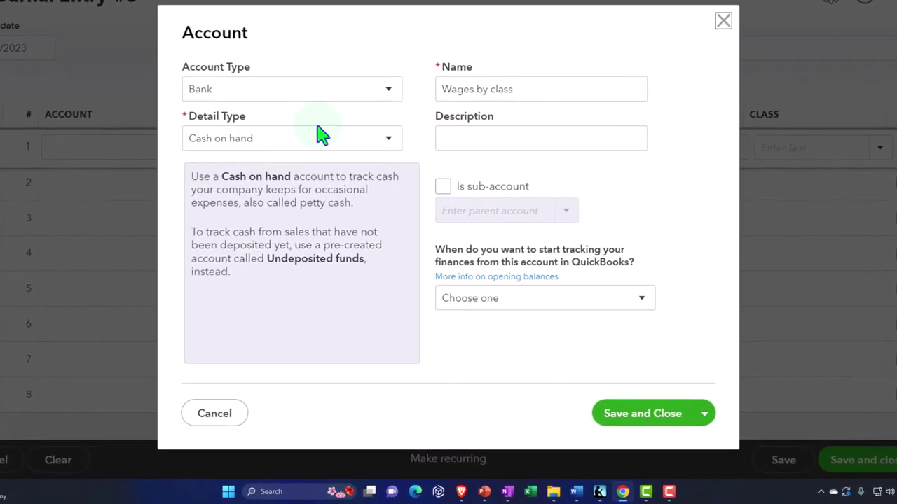
click(388, 89)
scroll(302, 242, down, 1)
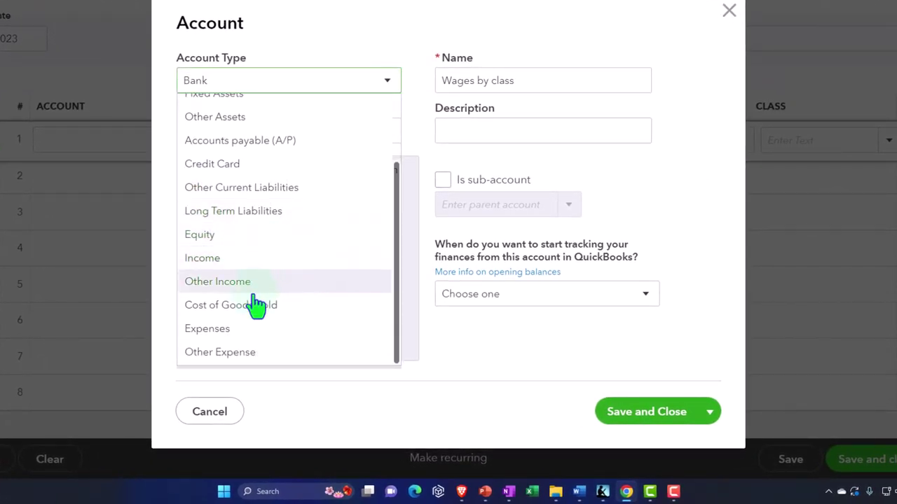
click(236, 334)
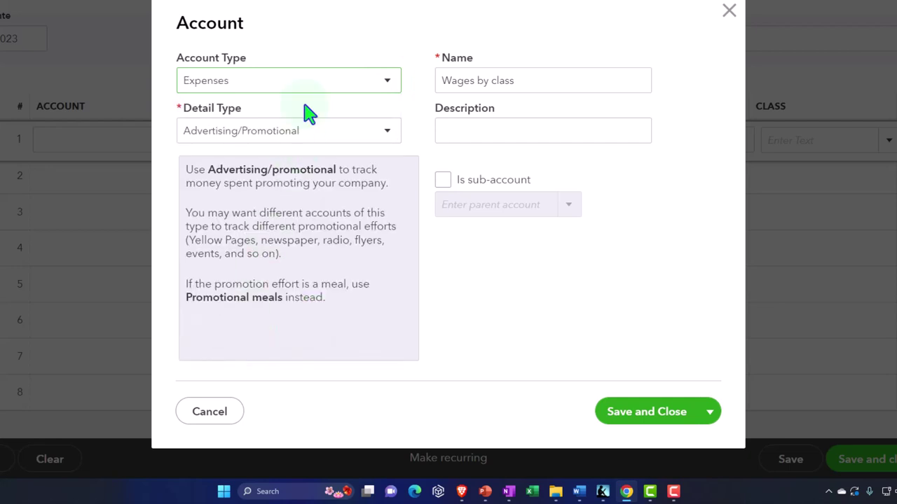
click(391, 140)
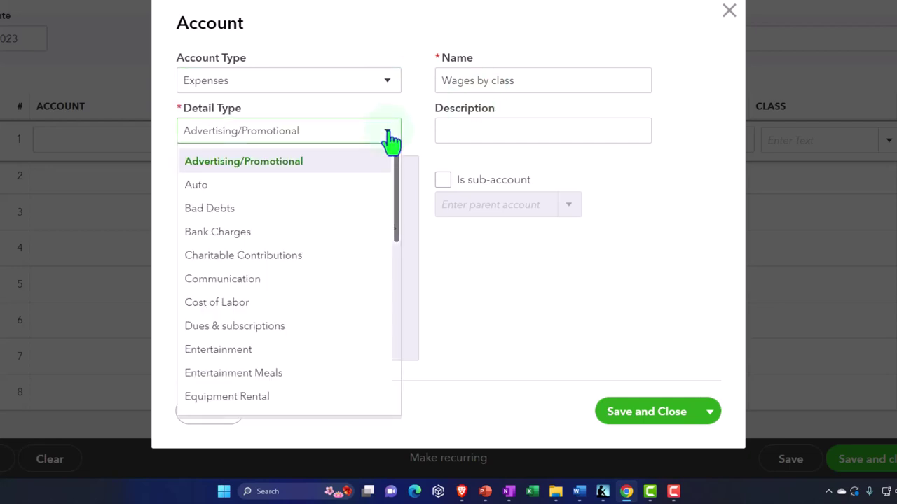
scroll(371, 245, down, 4)
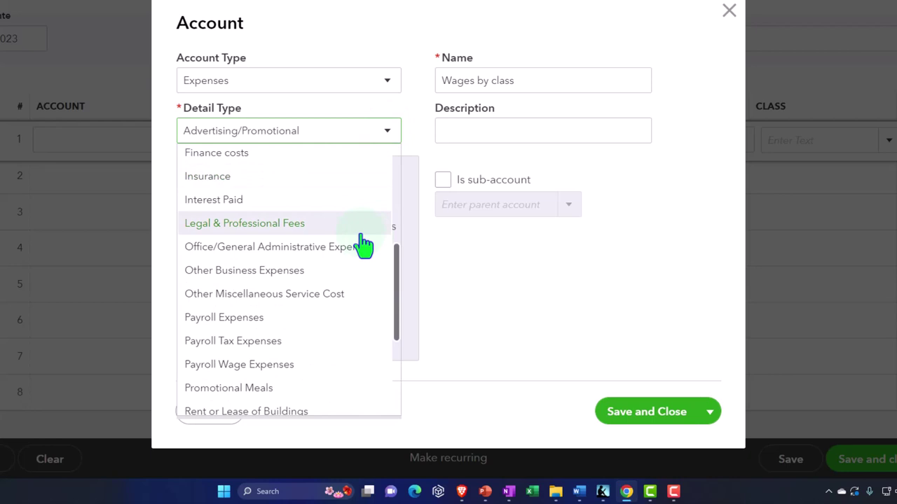
click(290, 271)
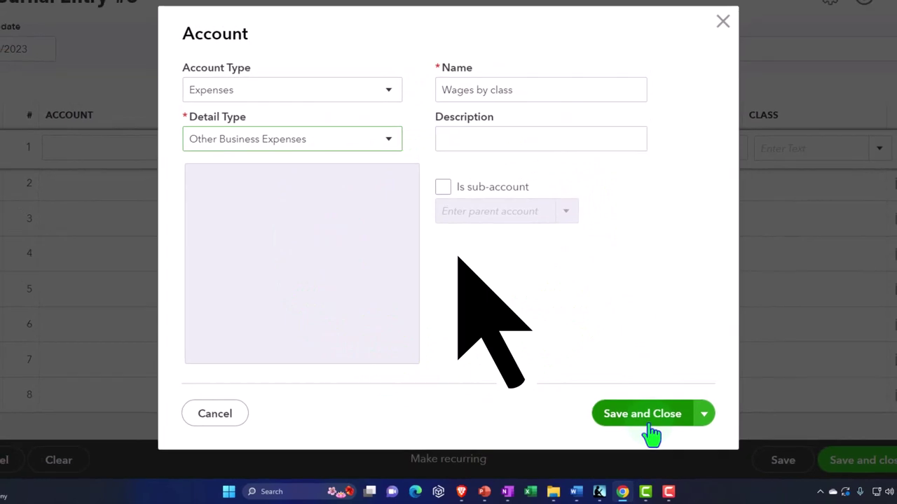
click(649, 424)
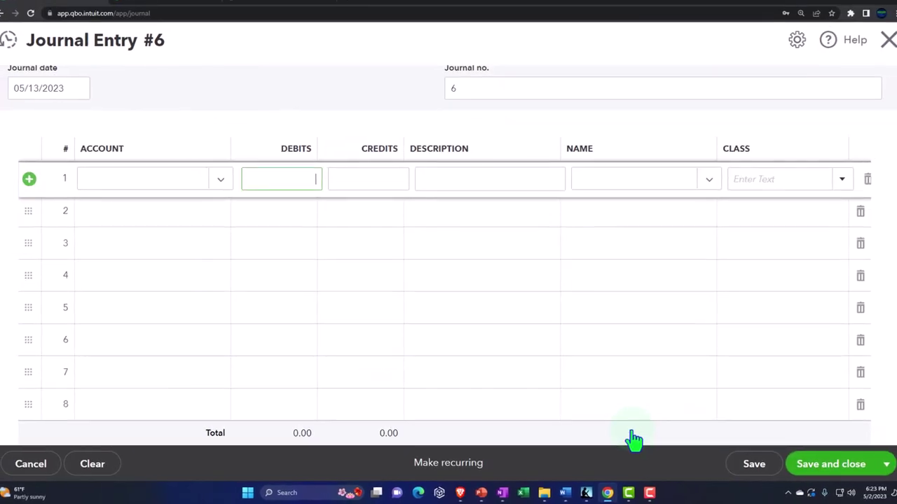
Step: After checking the P&L report, assign class B:1 to line 1's 150.00 Wages by class debit
click(279, 12)
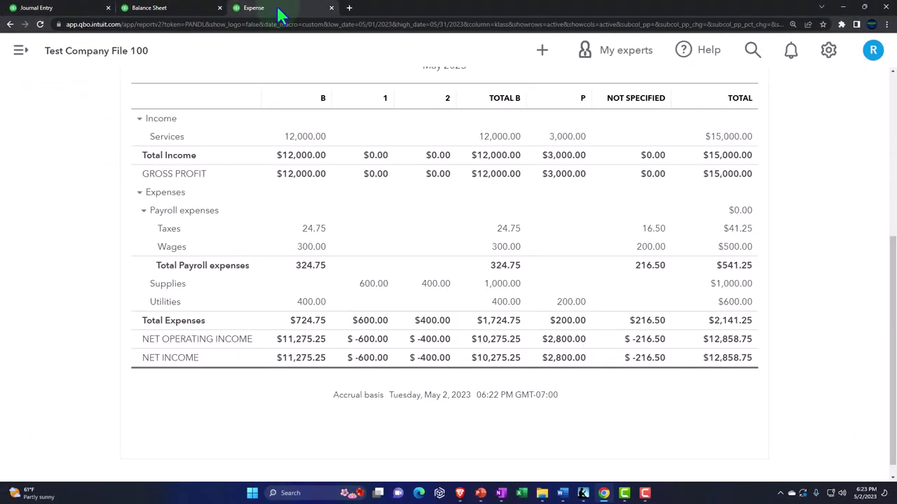
click(63, 8)
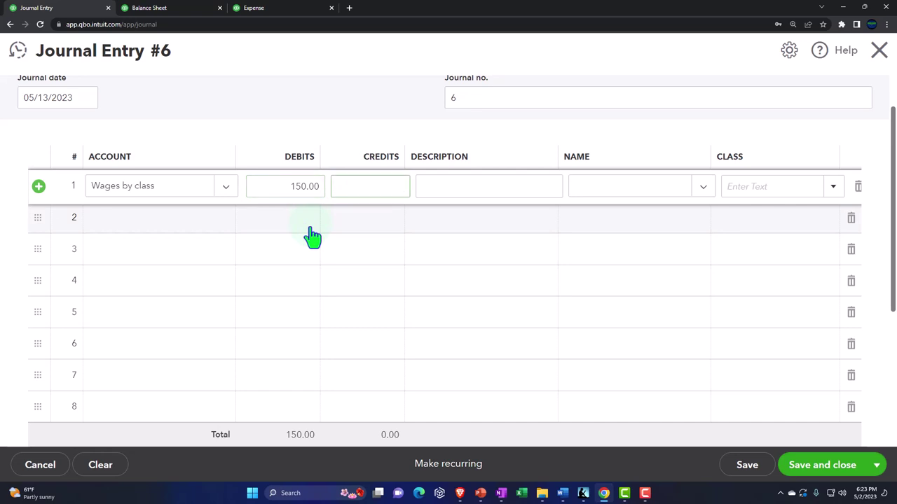
key(Tab)
key(Tab)
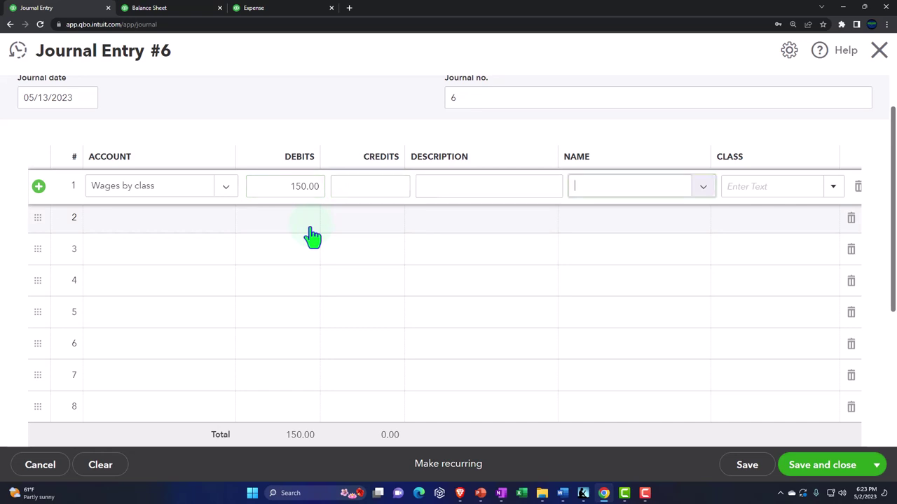
click(834, 189)
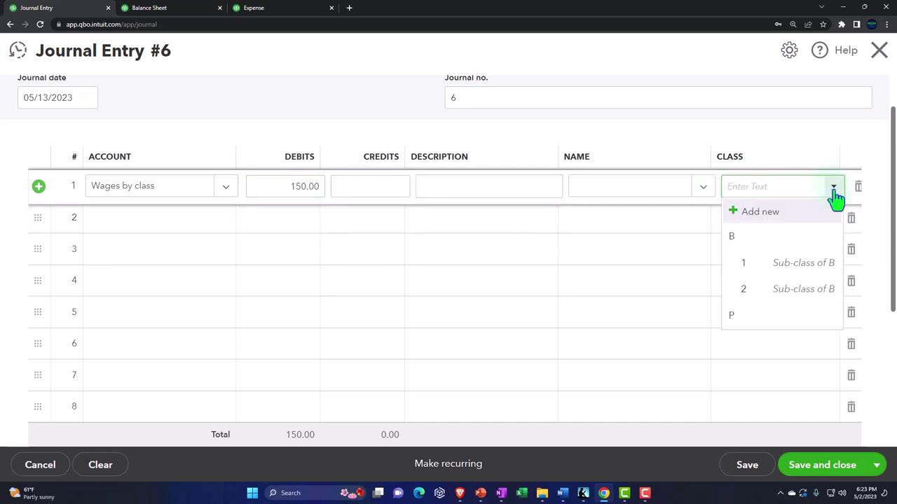
click(753, 238)
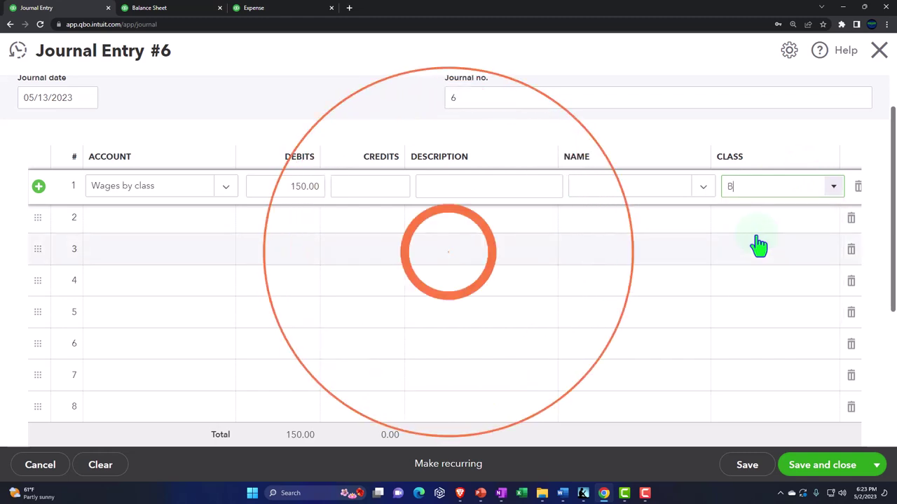
click(834, 187)
click(775, 265)
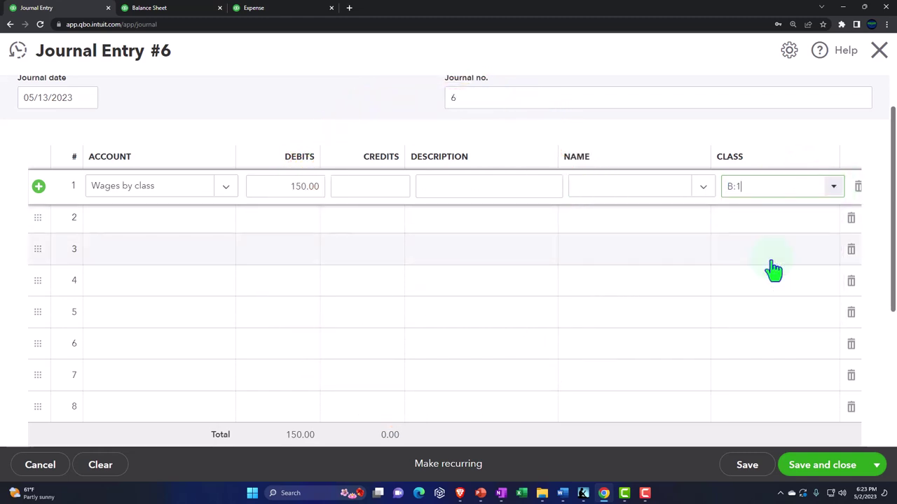
Step: Add line 2 debiting Wages by class 50.00 with class B:2
key(Tab)
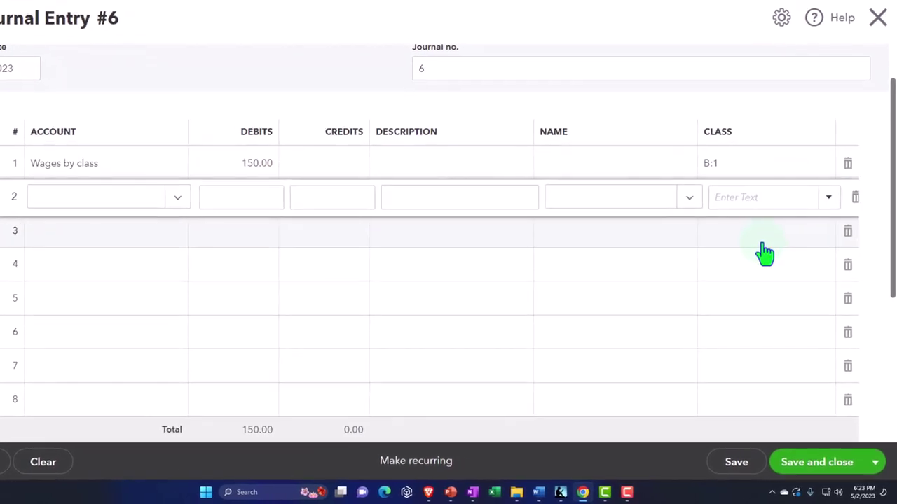
text(W)
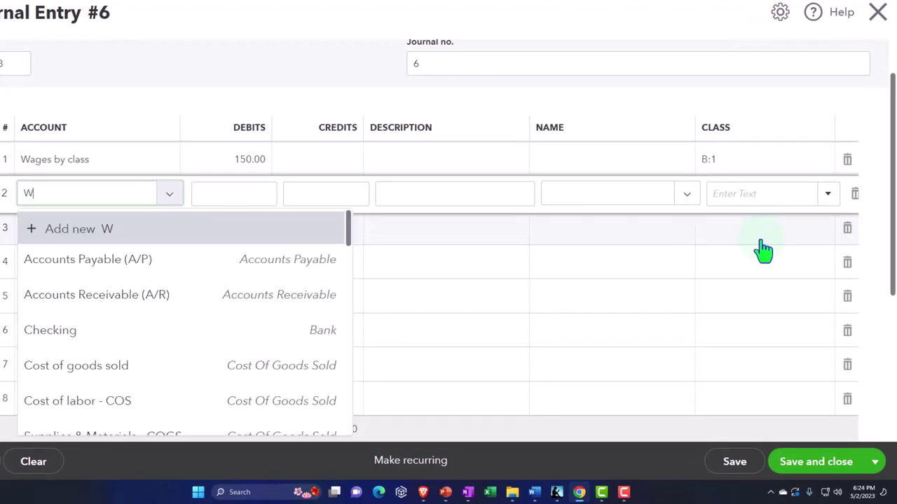
text(a)
key(Down)
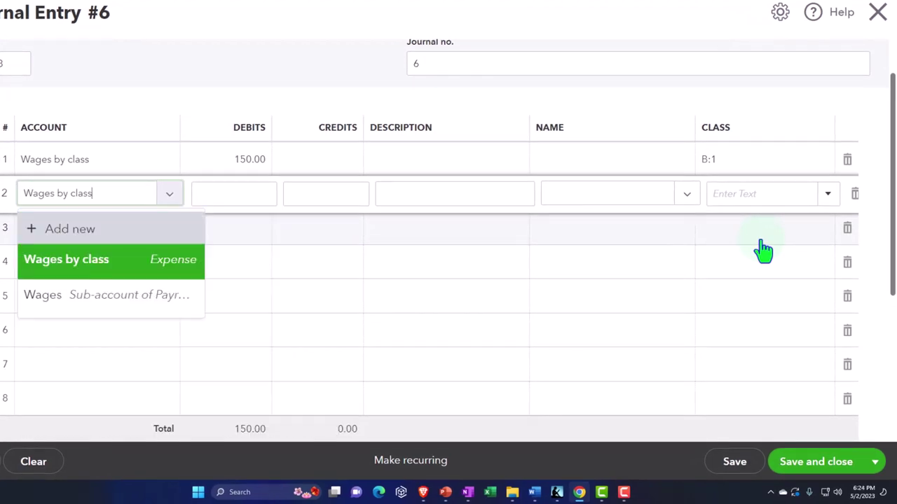
key(Tab)
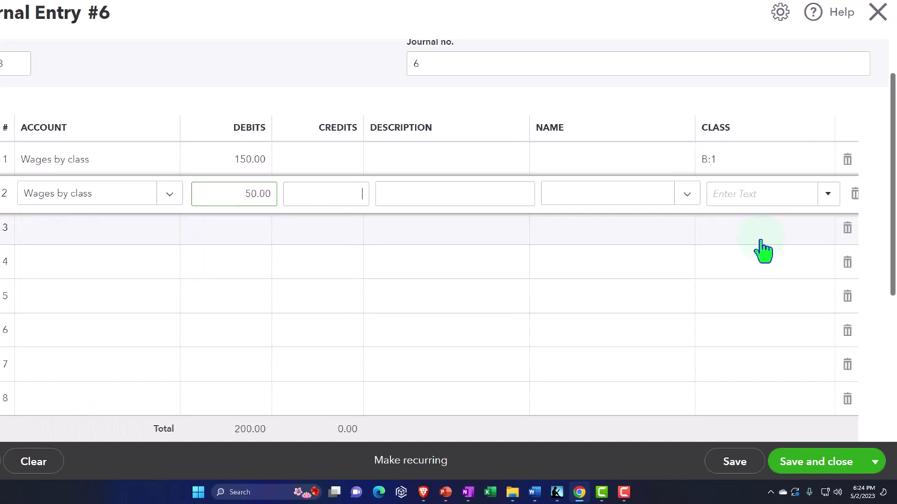
key(Tab)
key(Tab)
key(Tab)
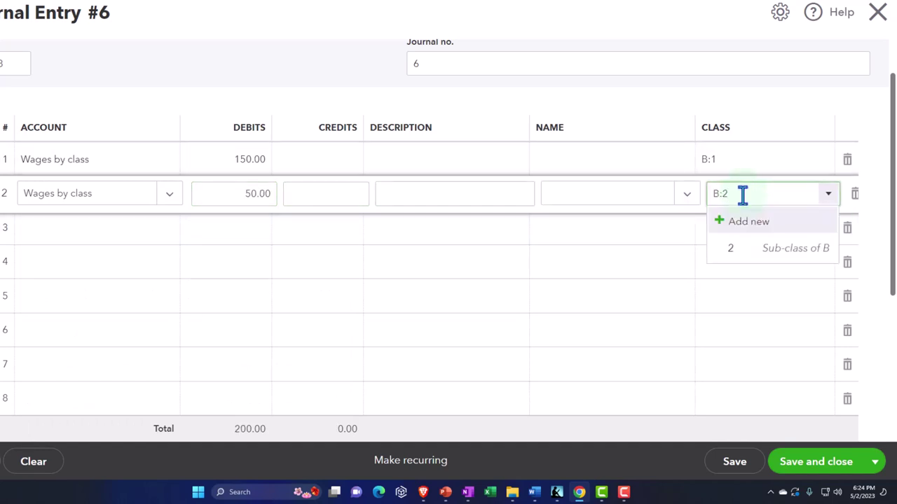
click(745, 253)
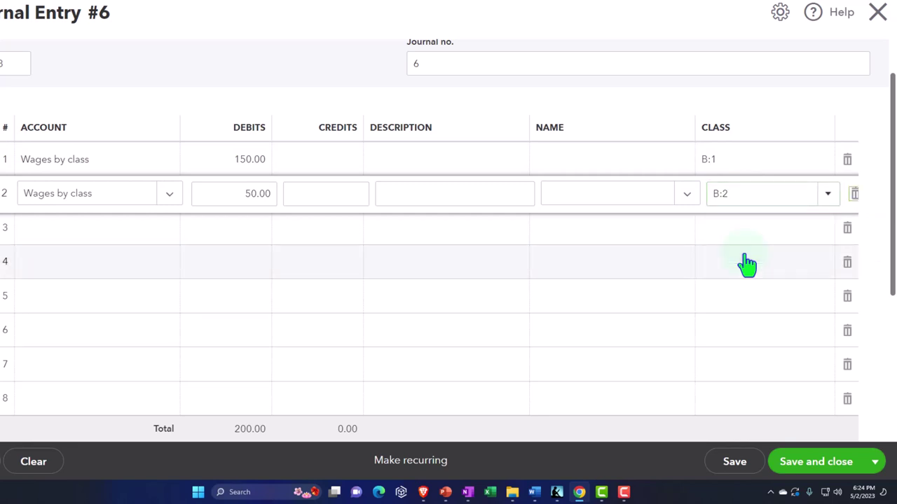
key(Tab)
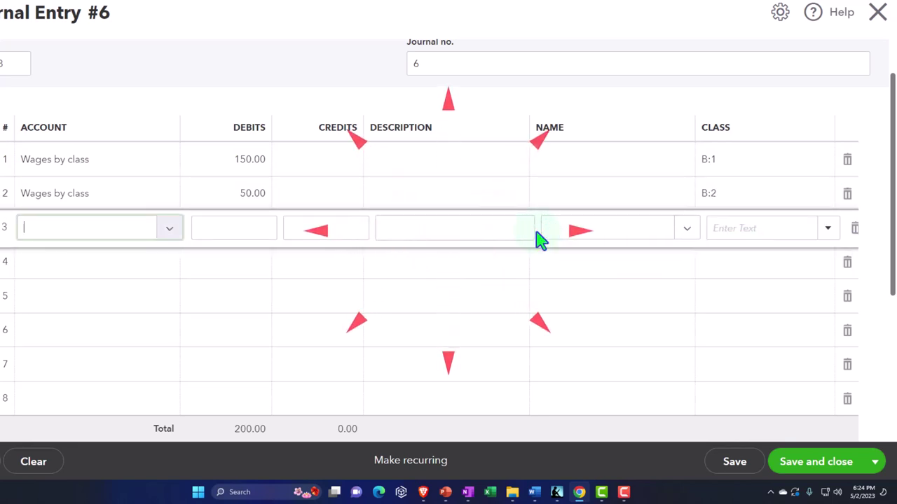
Step: Add line 3 crediting Wages by class 200.00 with no class, then save and close the entry
text(wa)
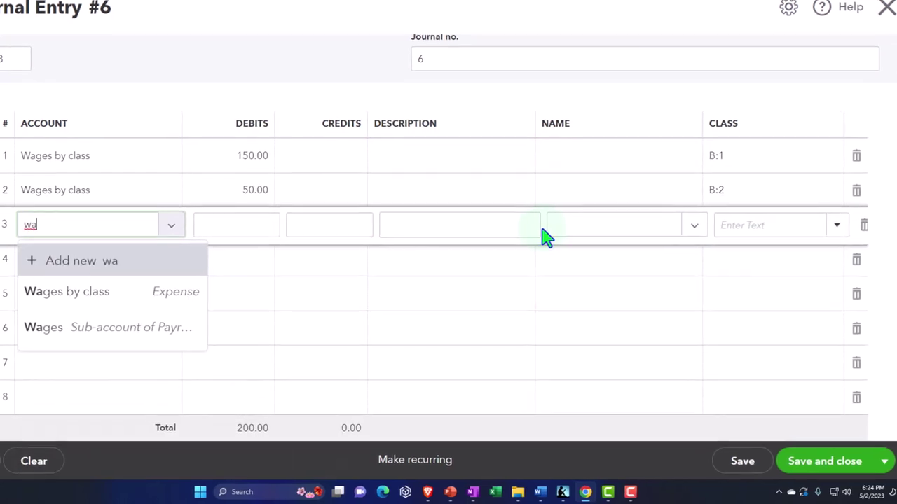
key(Down)
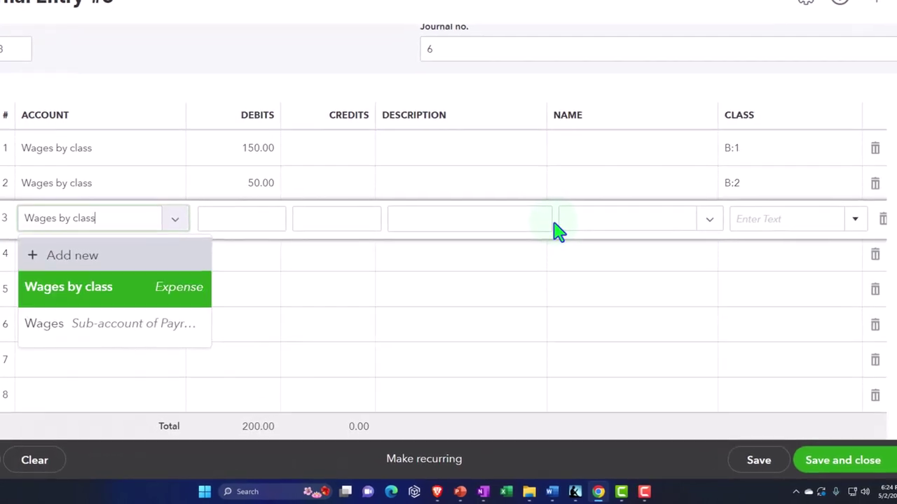
key(Tab)
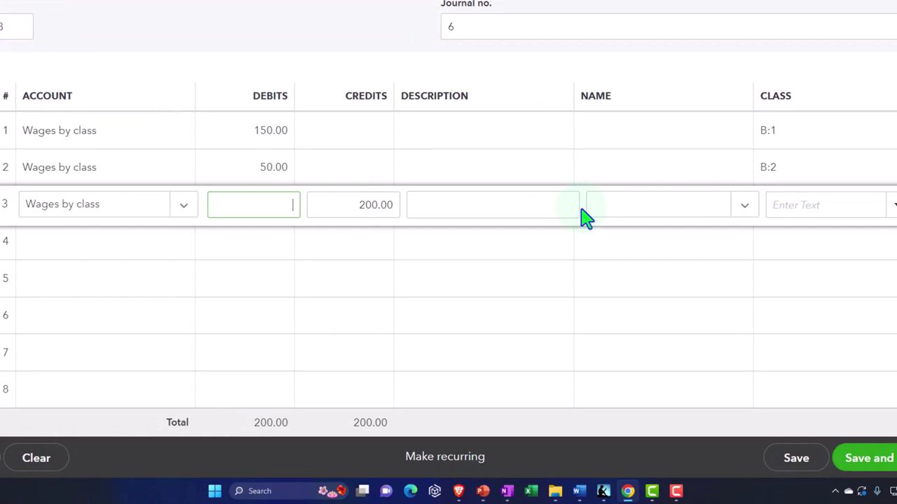
key(Tab)
key(Tab)
key(Tab)
key(Tab)
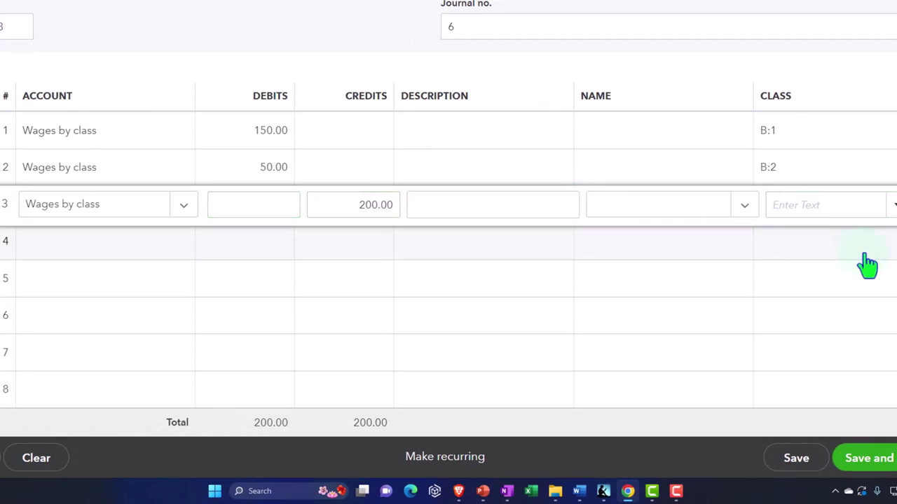
click(866, 256)
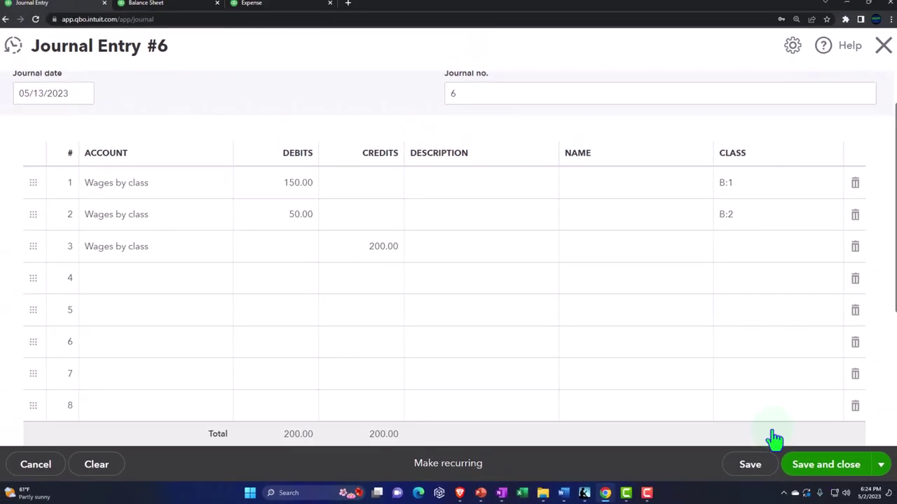
click(774, 442)
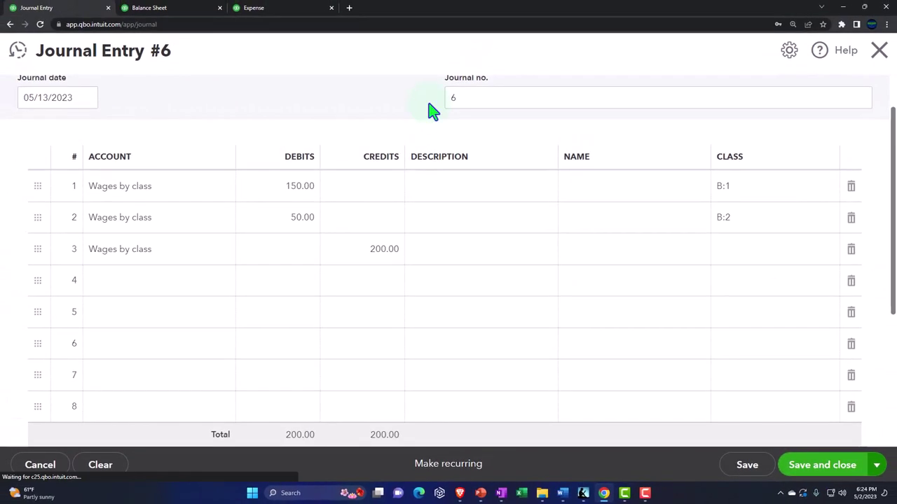
Step: Rerun the Profit and Loss by class and drill into the unclassified Wages 200.00 amount
click(274, 8)
scroll(544, 290, up, 5)
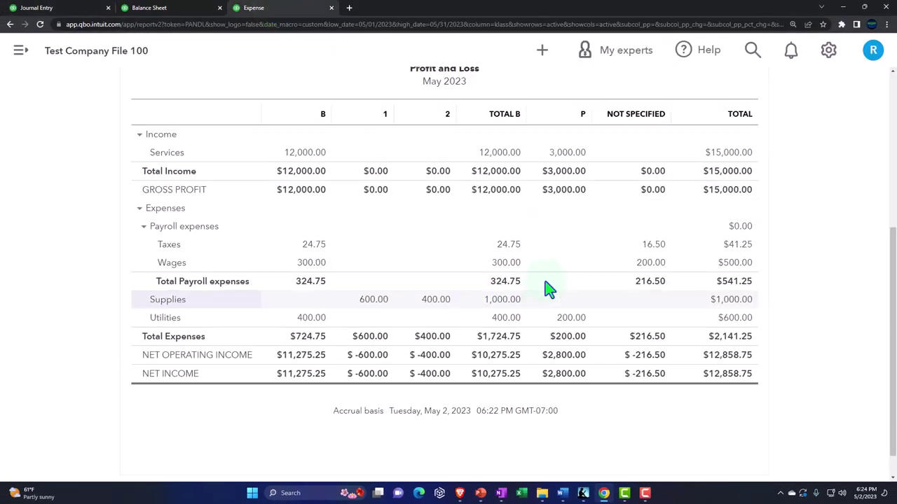
click(634, 199)
scroll(642, 227, down, 3)
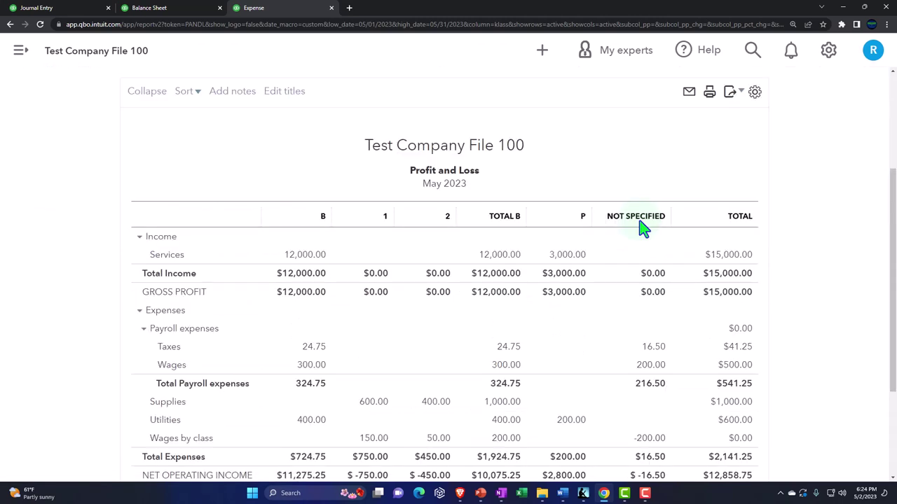
scroll(643, 227, down, 2)
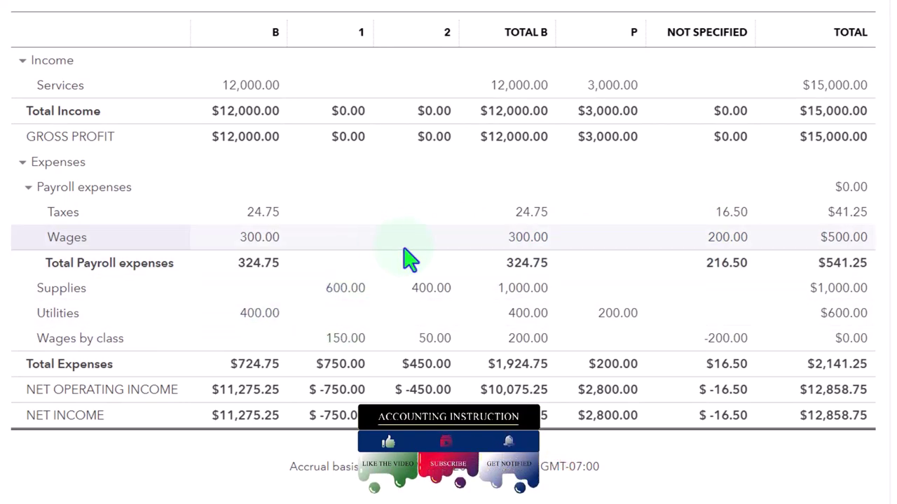
click(730, 241)
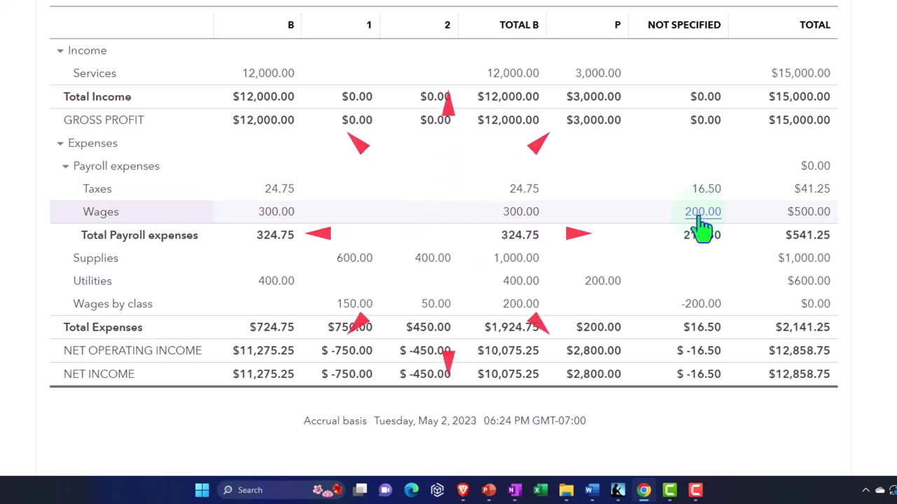
click(702, 212)
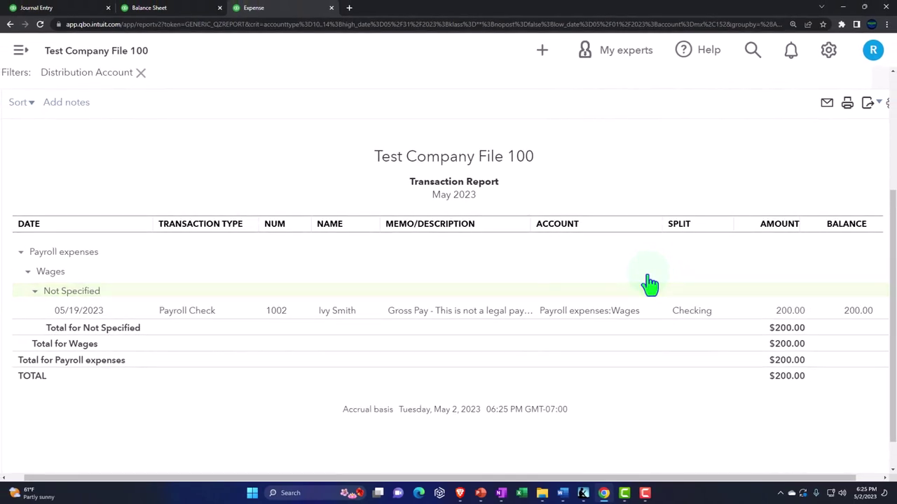
scroll(147, 284, up, 3)
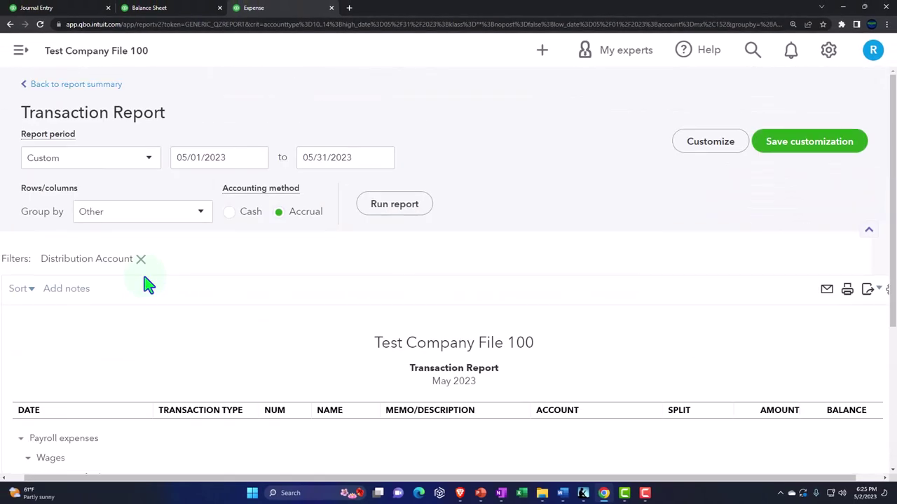
click(84, 86)
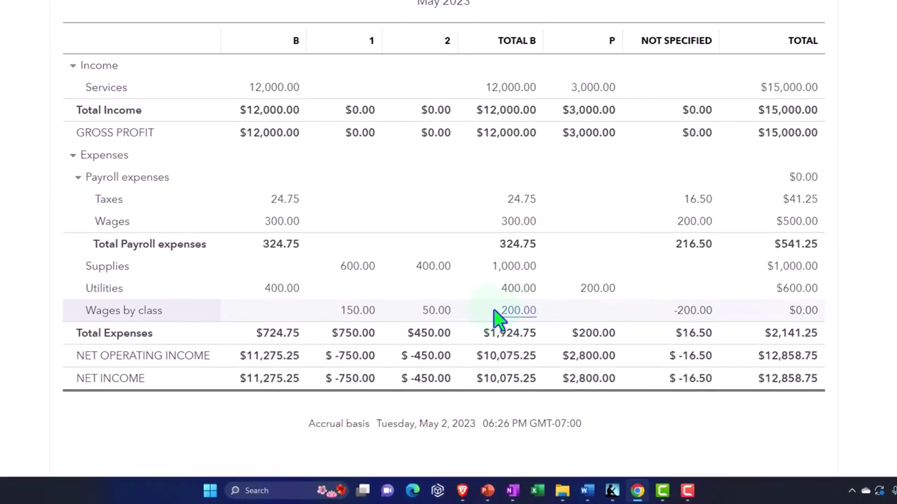
click(435, 310)
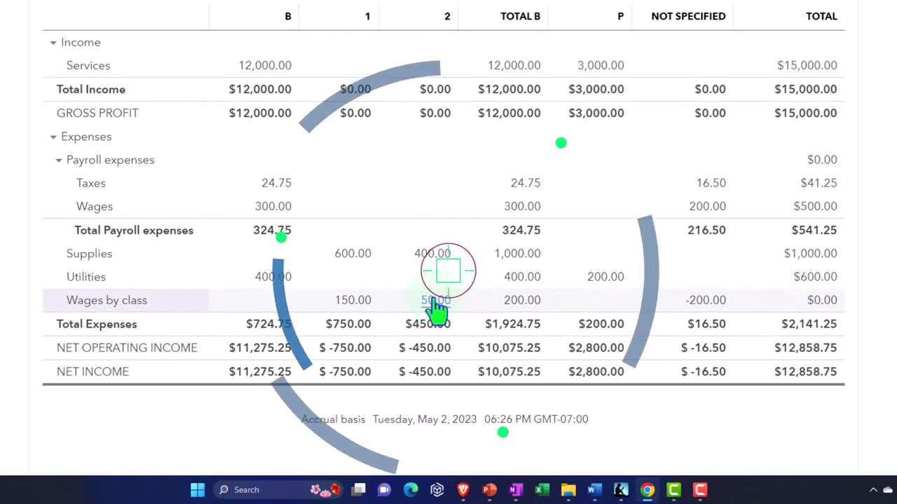